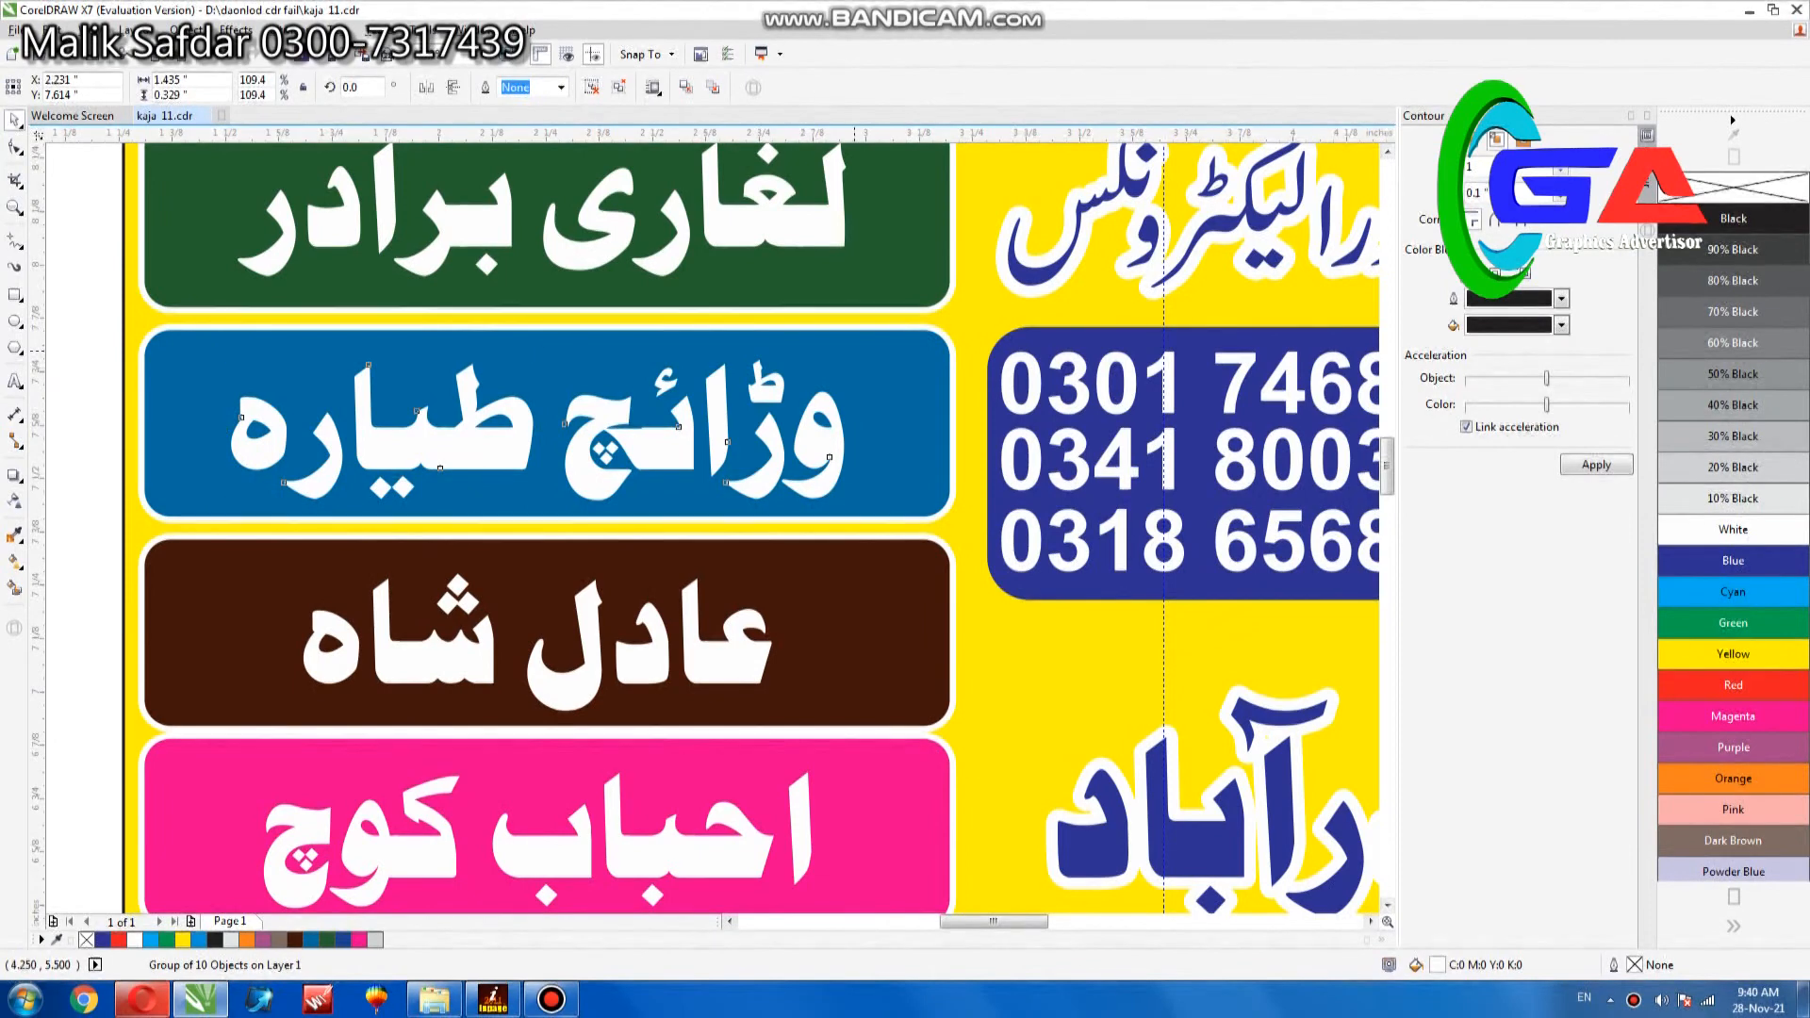
- Enlarge the white lettering on the blue and dark brown panels so it fills more of each box
{"action": "left_click_drag", "start_coordinate": [865, 423], "coordinate": [864, 413]}
{"action": "left_click", "coordinate": [750, 646]}
{"action": "left_click_drag", "start_coordinate": [781, 566], "coordinate": [797, 560]}
{"action": "left_click_drag", "start_coordinate": [775, 637], "coordinate": [775, 624]}
- Enlarge the white lettering on the pink panel to about 1.48 inches wide and center it vertically in its box
{"action": "left_click", "coordinate": [752, 830]}
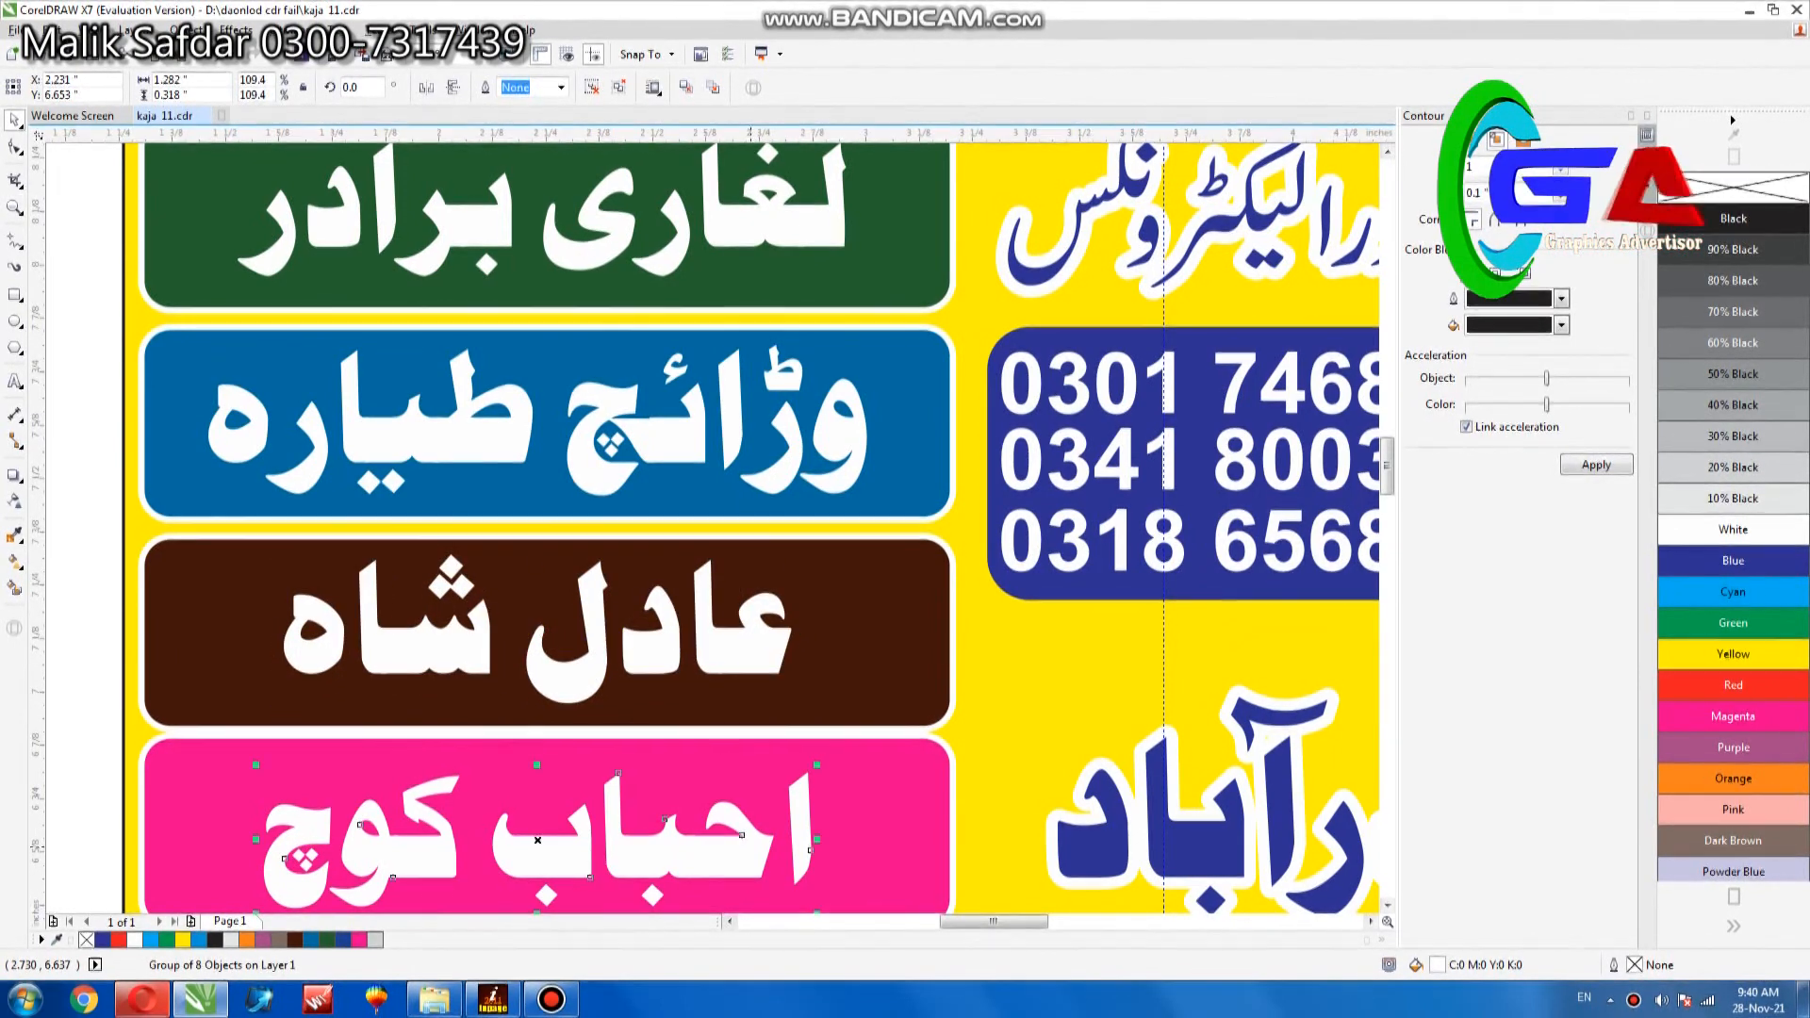
{"action": "left_click_drag", "start_coordinate": [816, 765], "coordinate": [830, 761]}
{"action": "scroll", "coordinate": [829, 761], "scroll_direction": "down", "scroll_amount": 3}
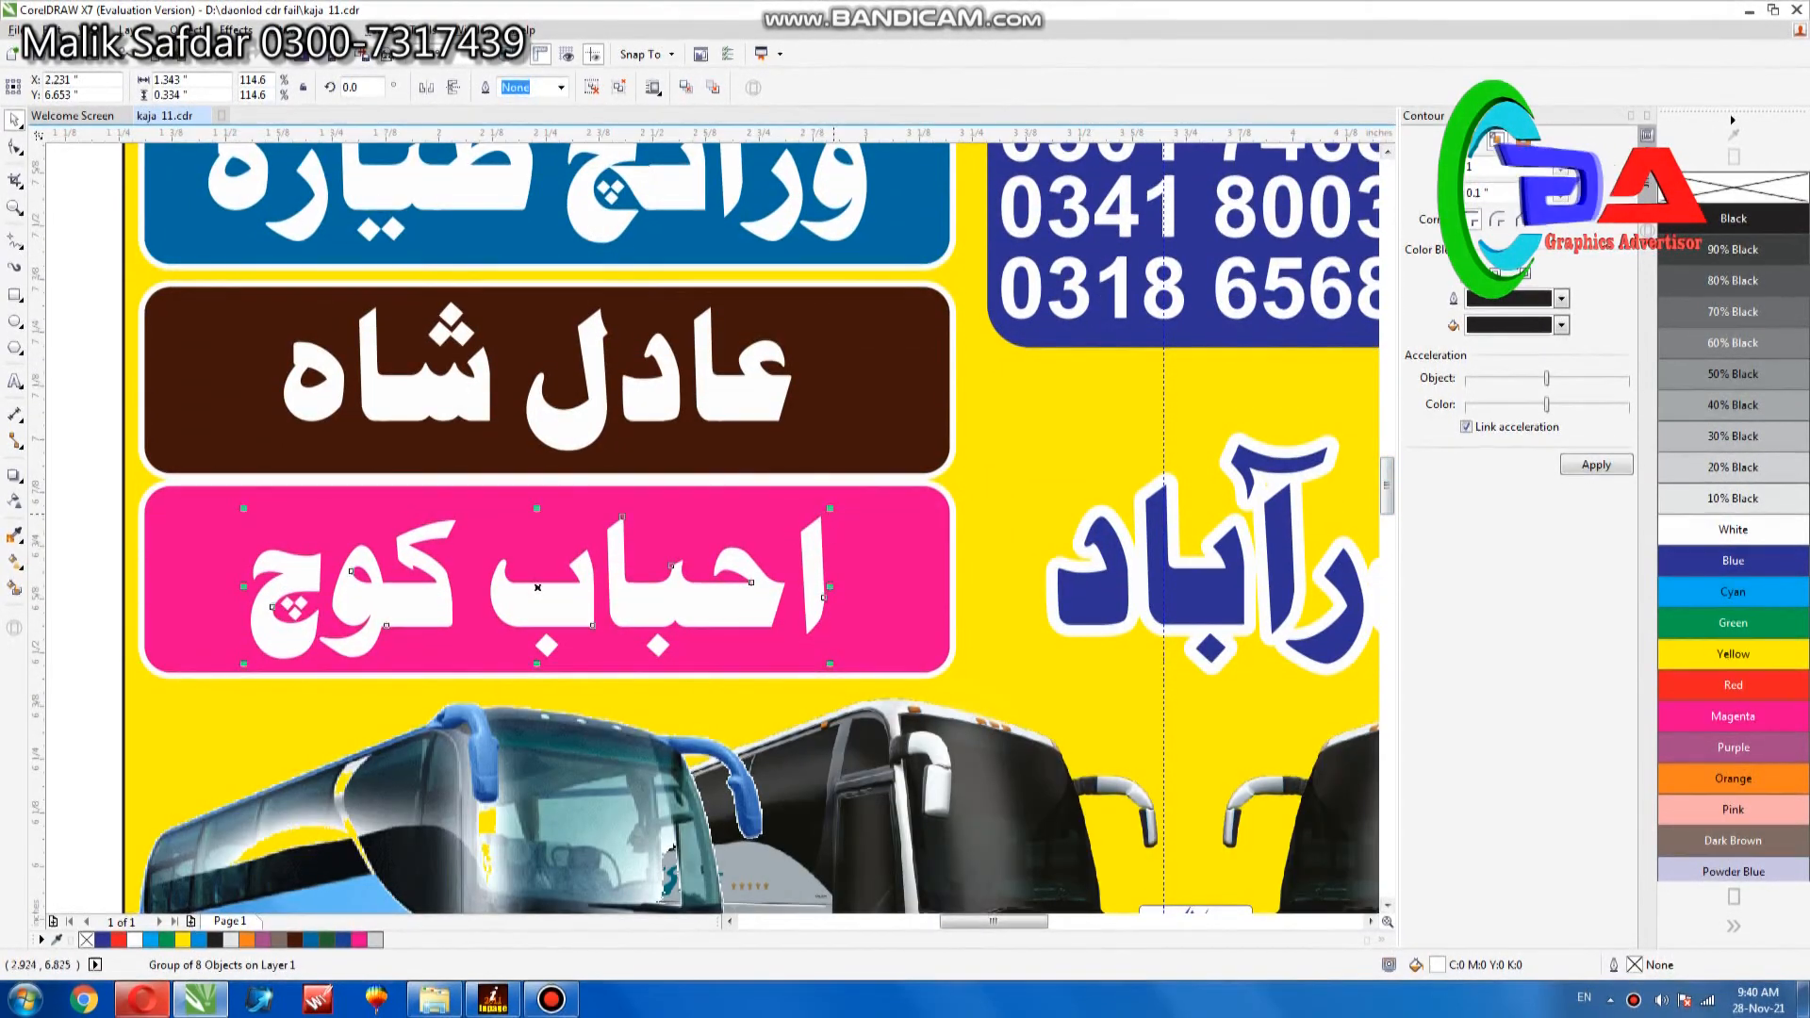
{"action": "mouse_move", "coordinate": [830, 510]}
{"action": "left_mouse_down"}
{"action": "mouse_move", "coordinate": [859, 500]}
{"action": "mouse_move", "coordinate": [846, 533]}
{"action": "left_mouse_up"}
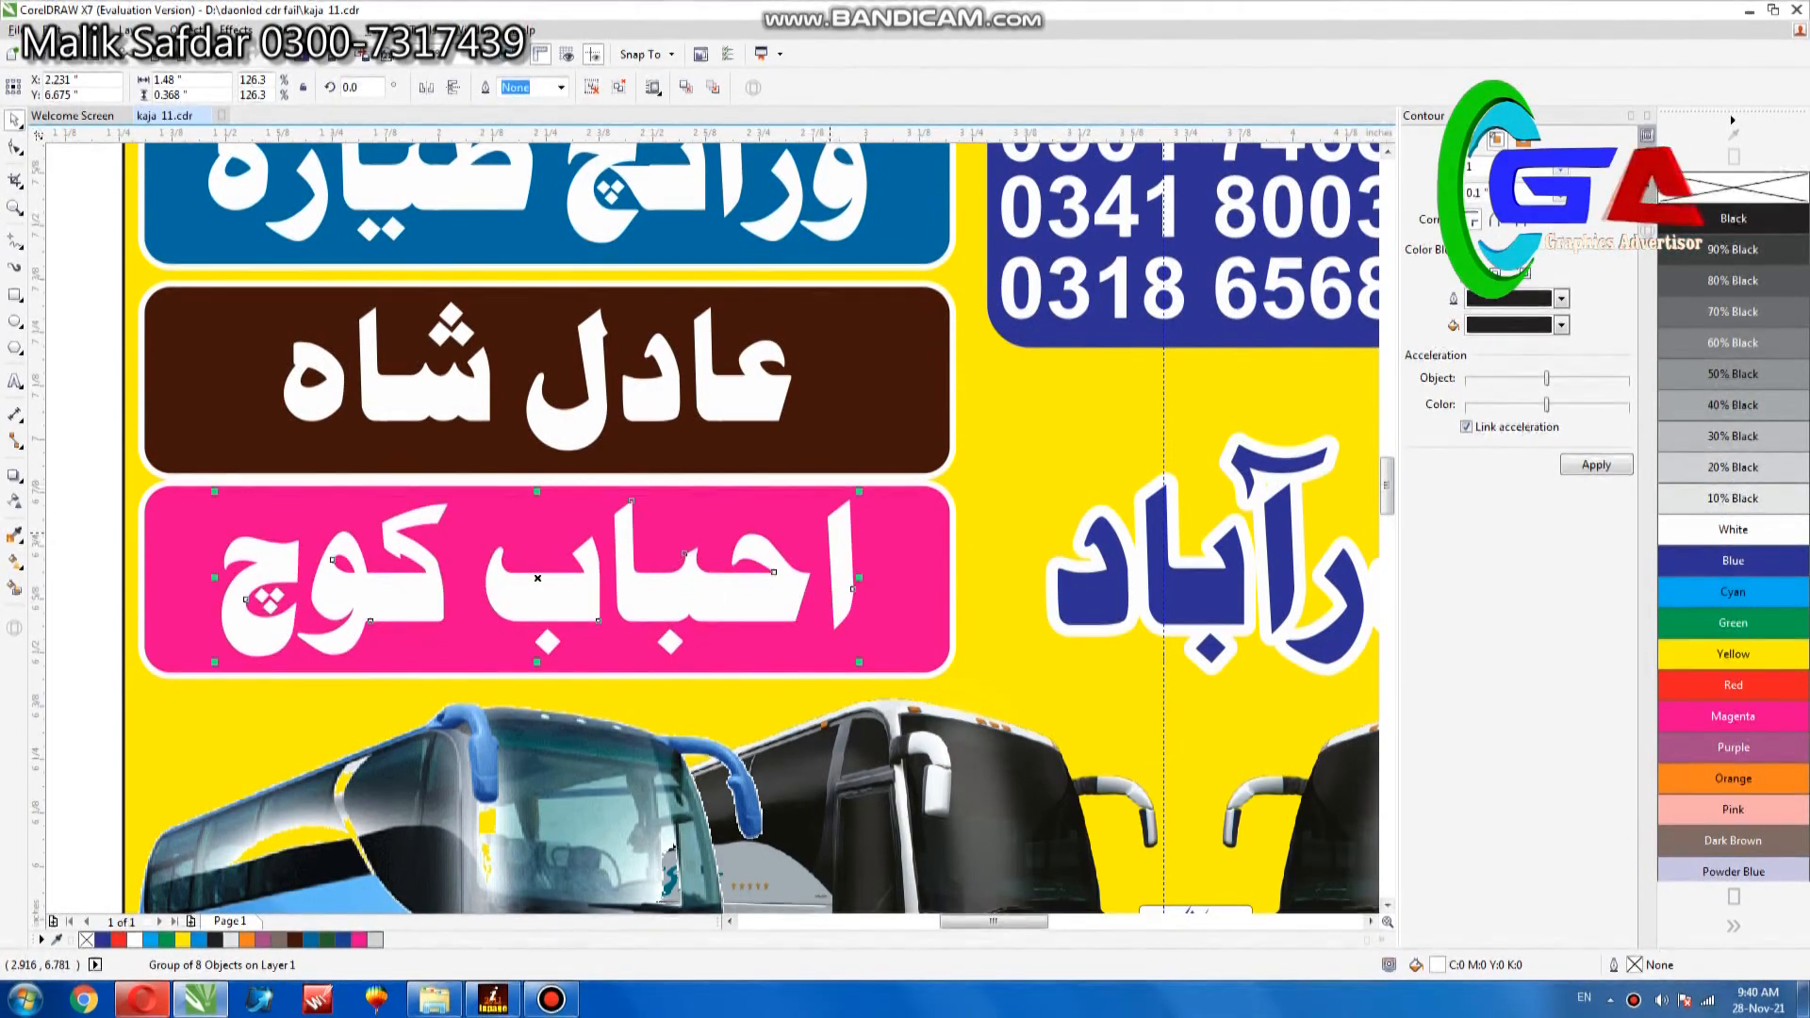
{"action": "scroll", "coordinate": [819, 525], "scroll_direction": "down", "scroll_amount": 1}
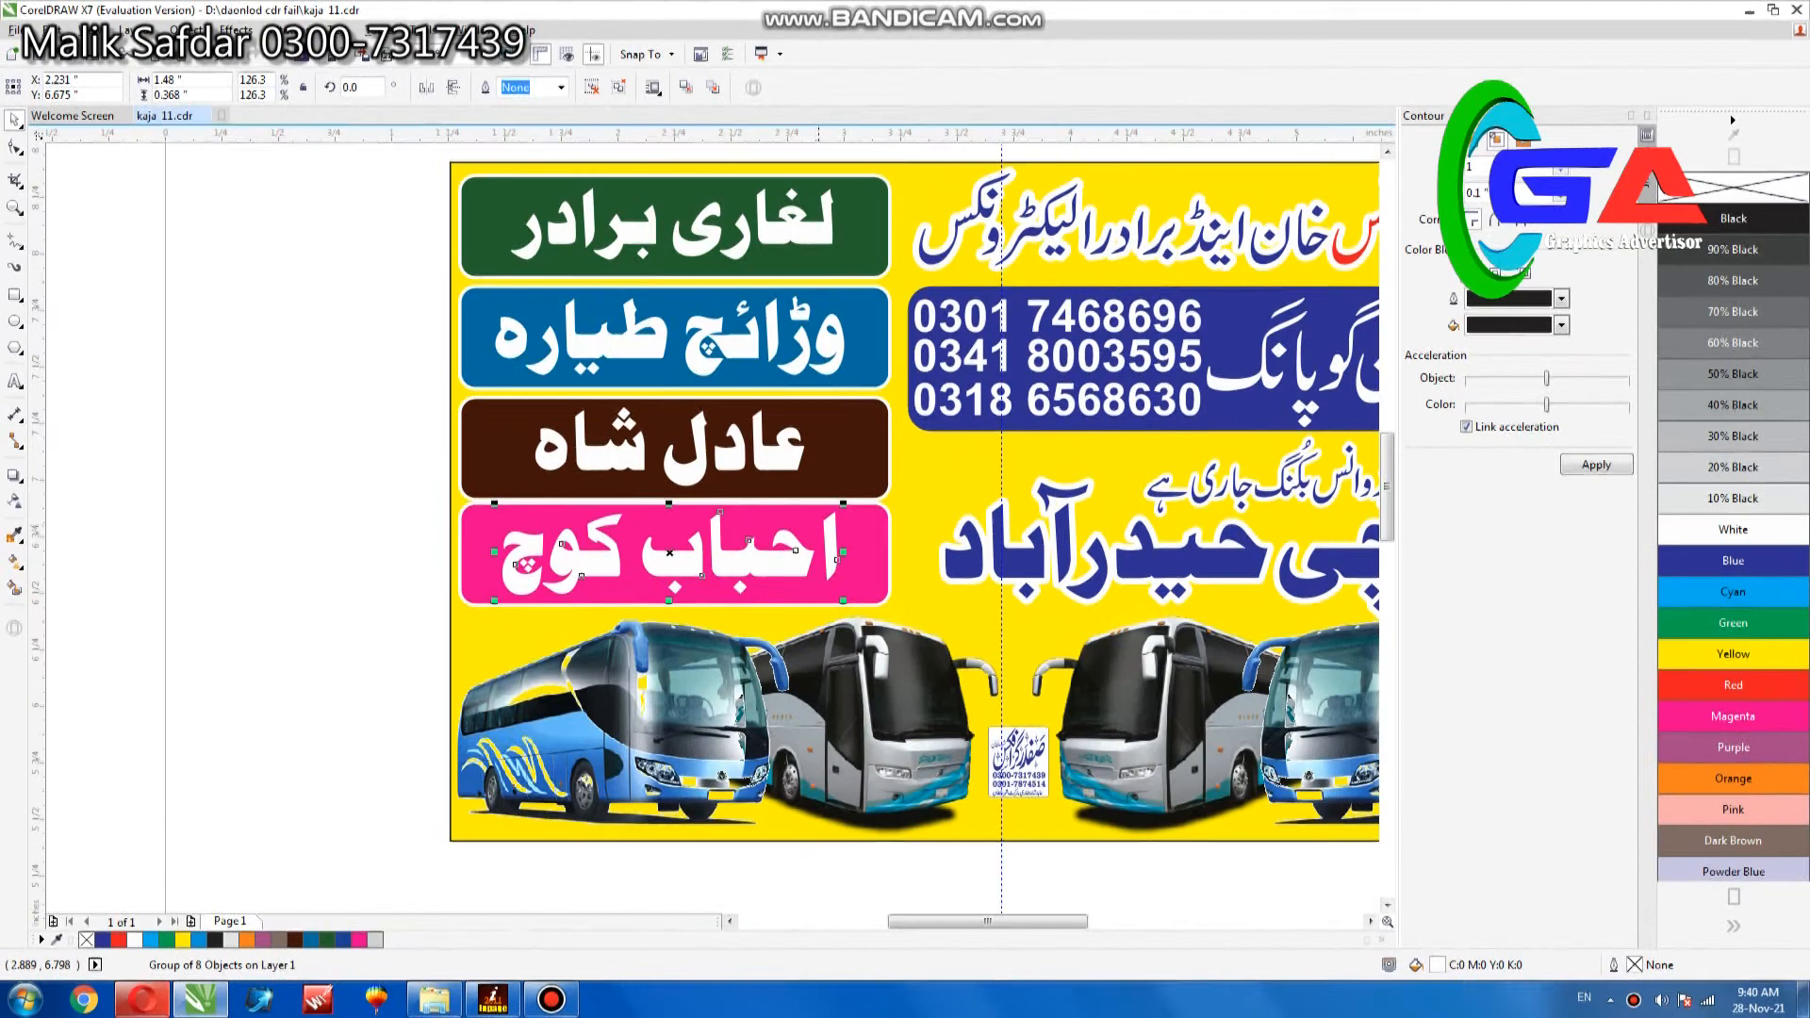
{"action": "scroll", "coordinate": [767, 242], "scroll_direction": "up", "scroll_amount": 1}
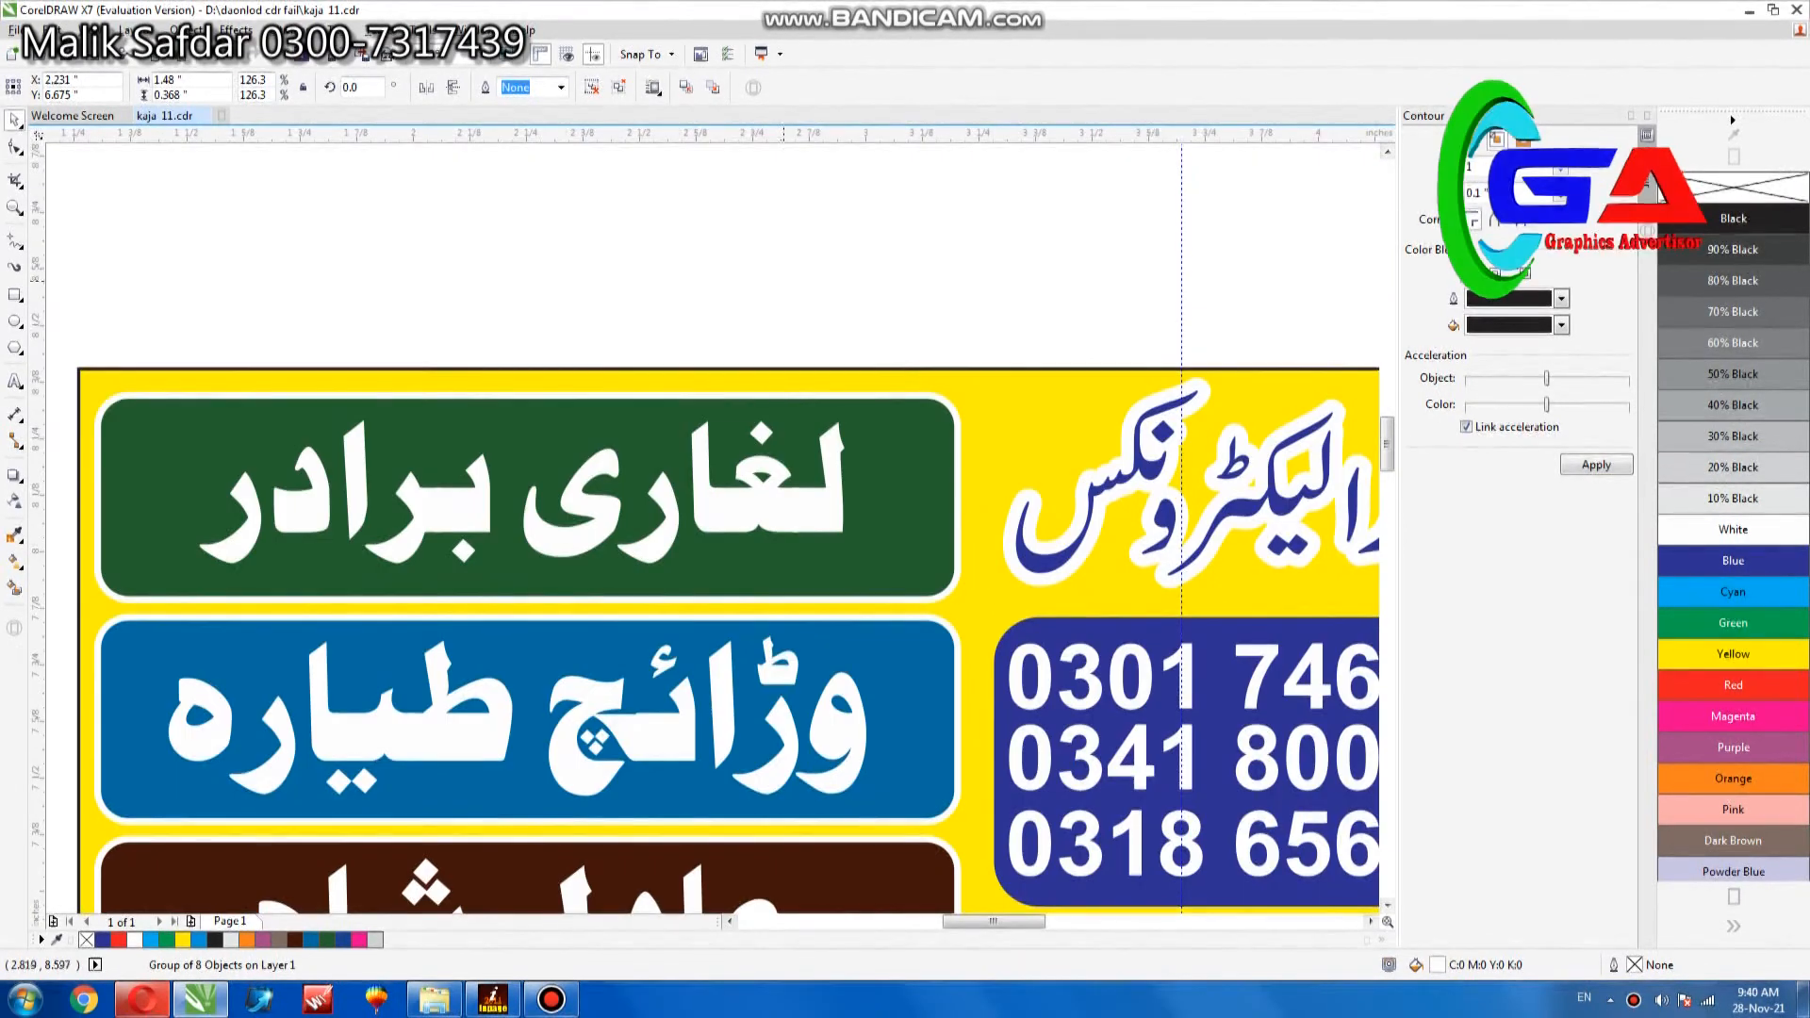
{"action": "left_click", "coordinate": [838, 452]}
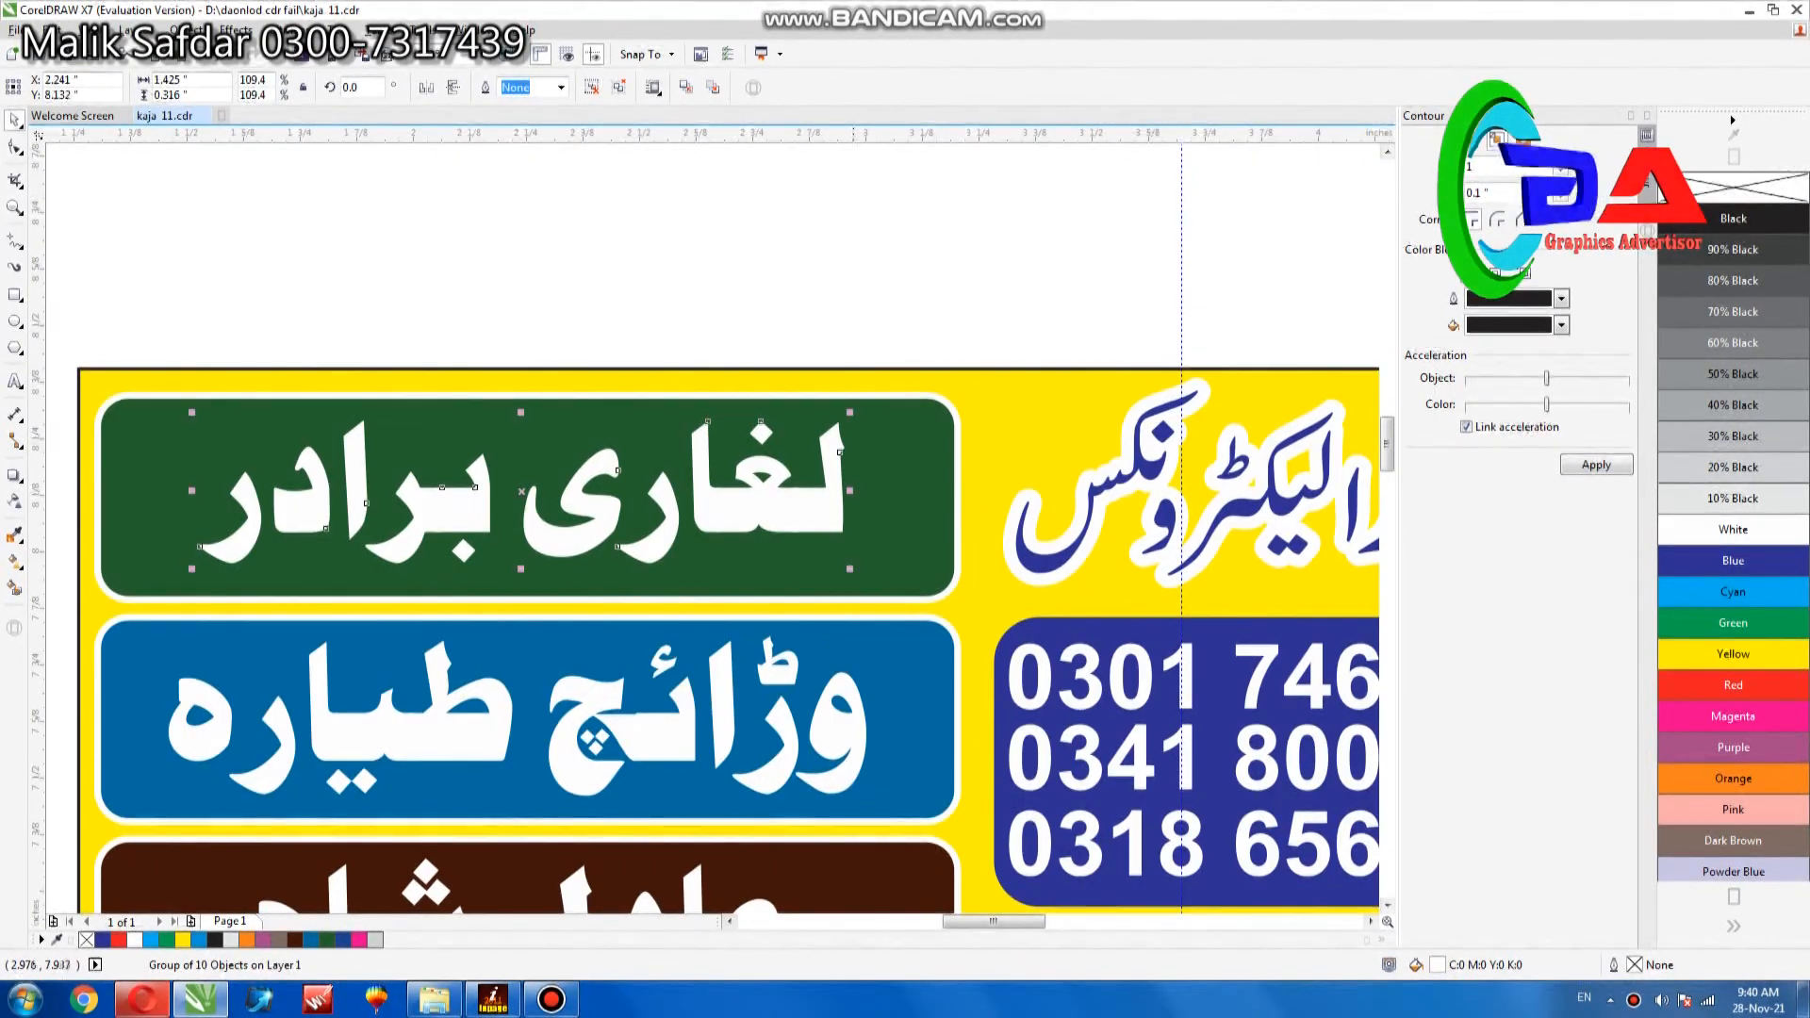
{"action": "left_click", "coordinate": [852, 465]}
{"action": "left_click_drag", "start_coordinate": [852, 596], "coordinate": [852, 596]}
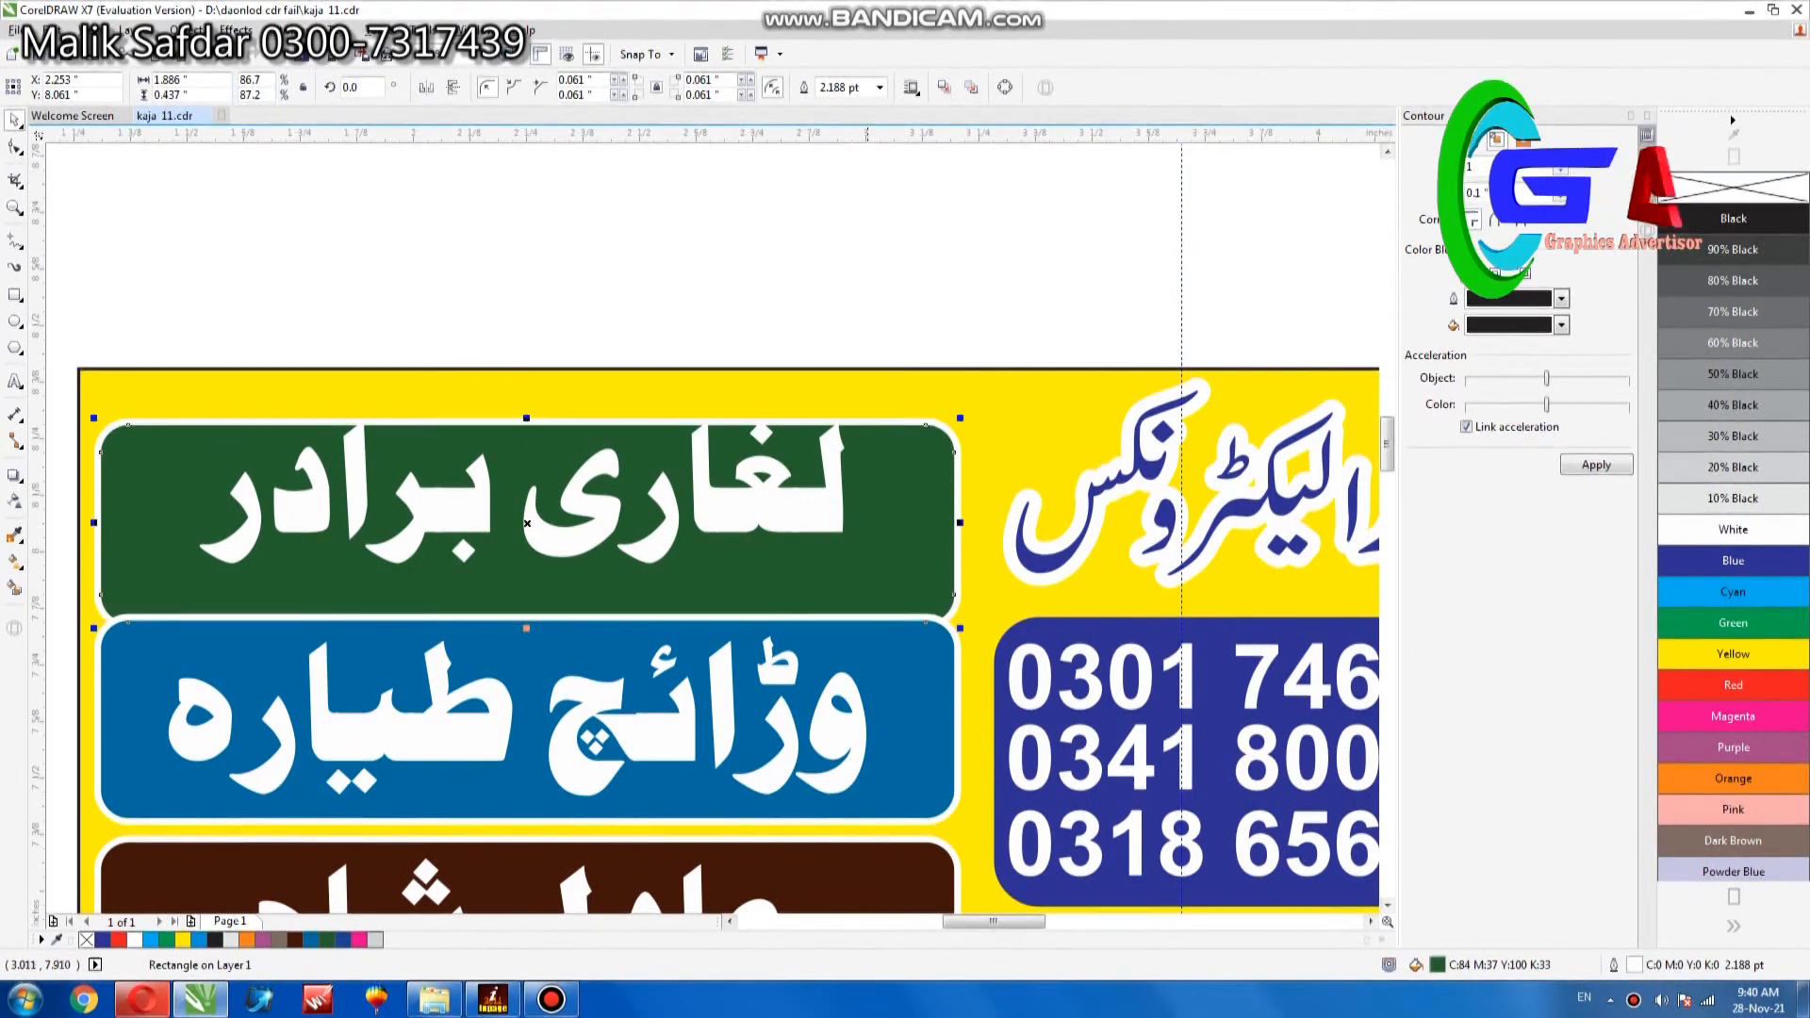
{"action": "key", "text": "ctrl+z"}
- Enlarge the white lettering on the green panel to about 1.54 inches wide
{"action": "left_click", "coordinate": [817, 514]}
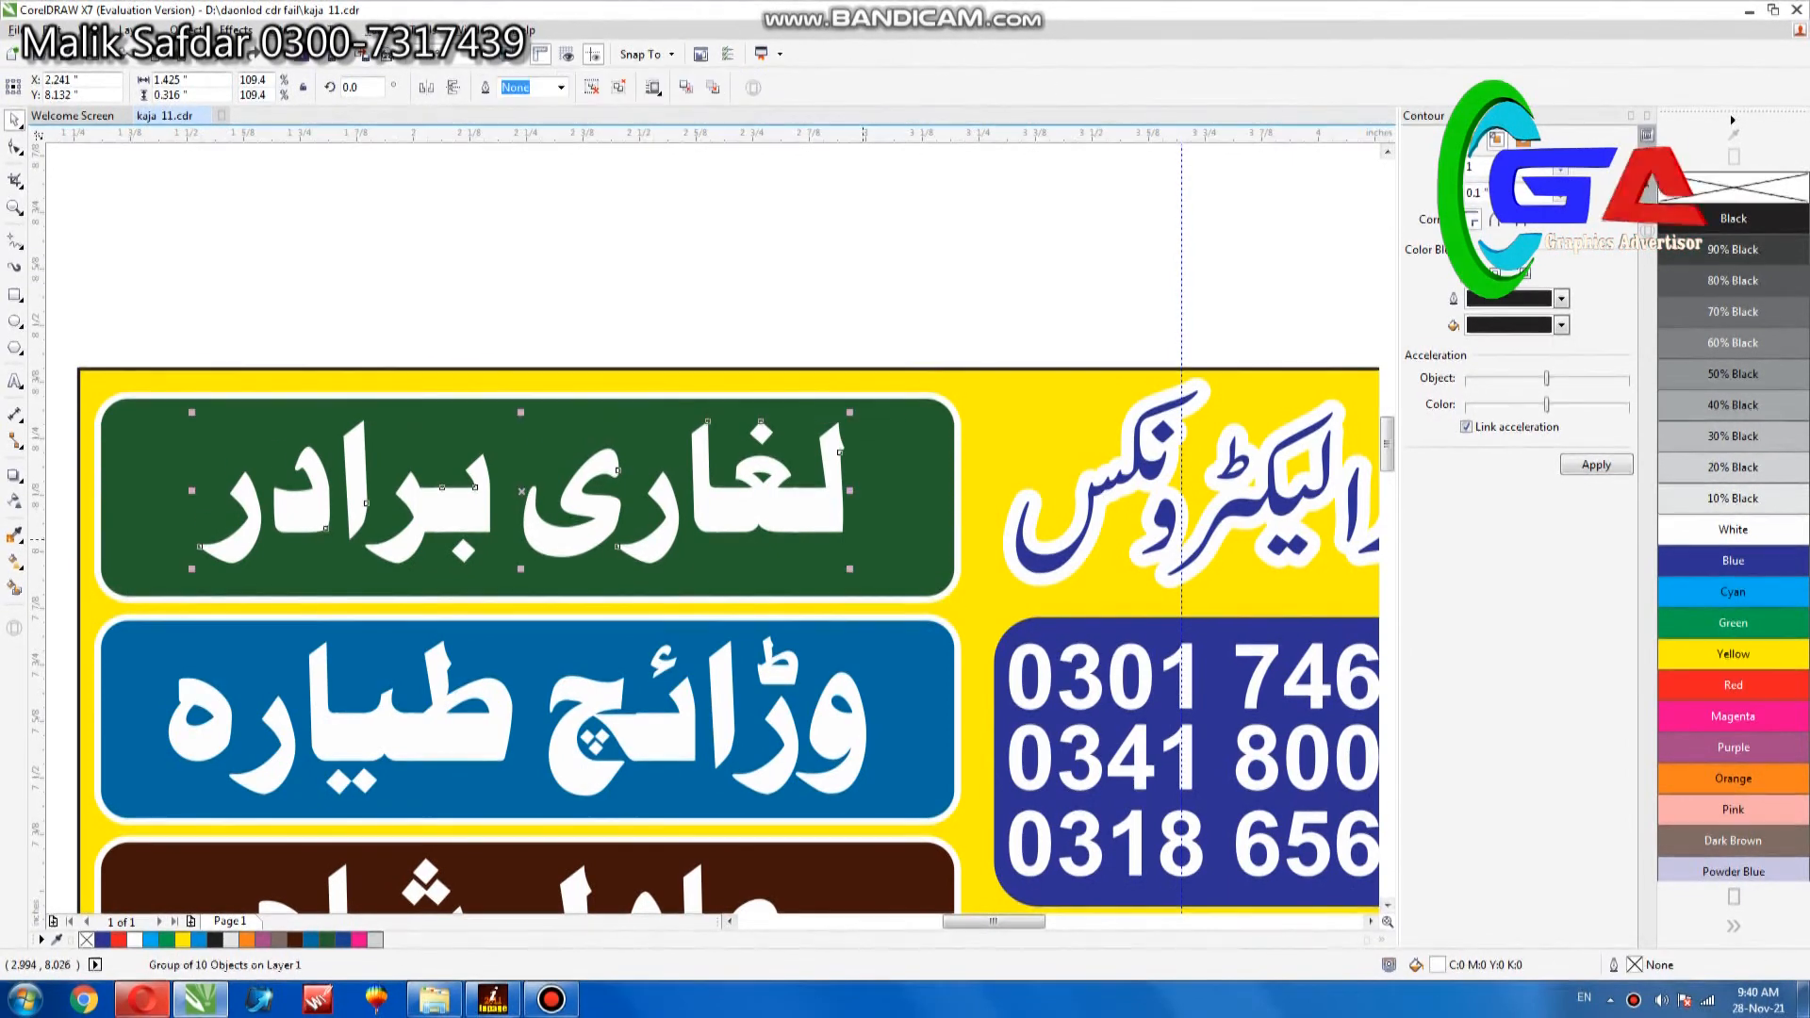
{"action": "left_click_drag", "start_coordinate": [852, 573], "coordinate": [876, 582]}
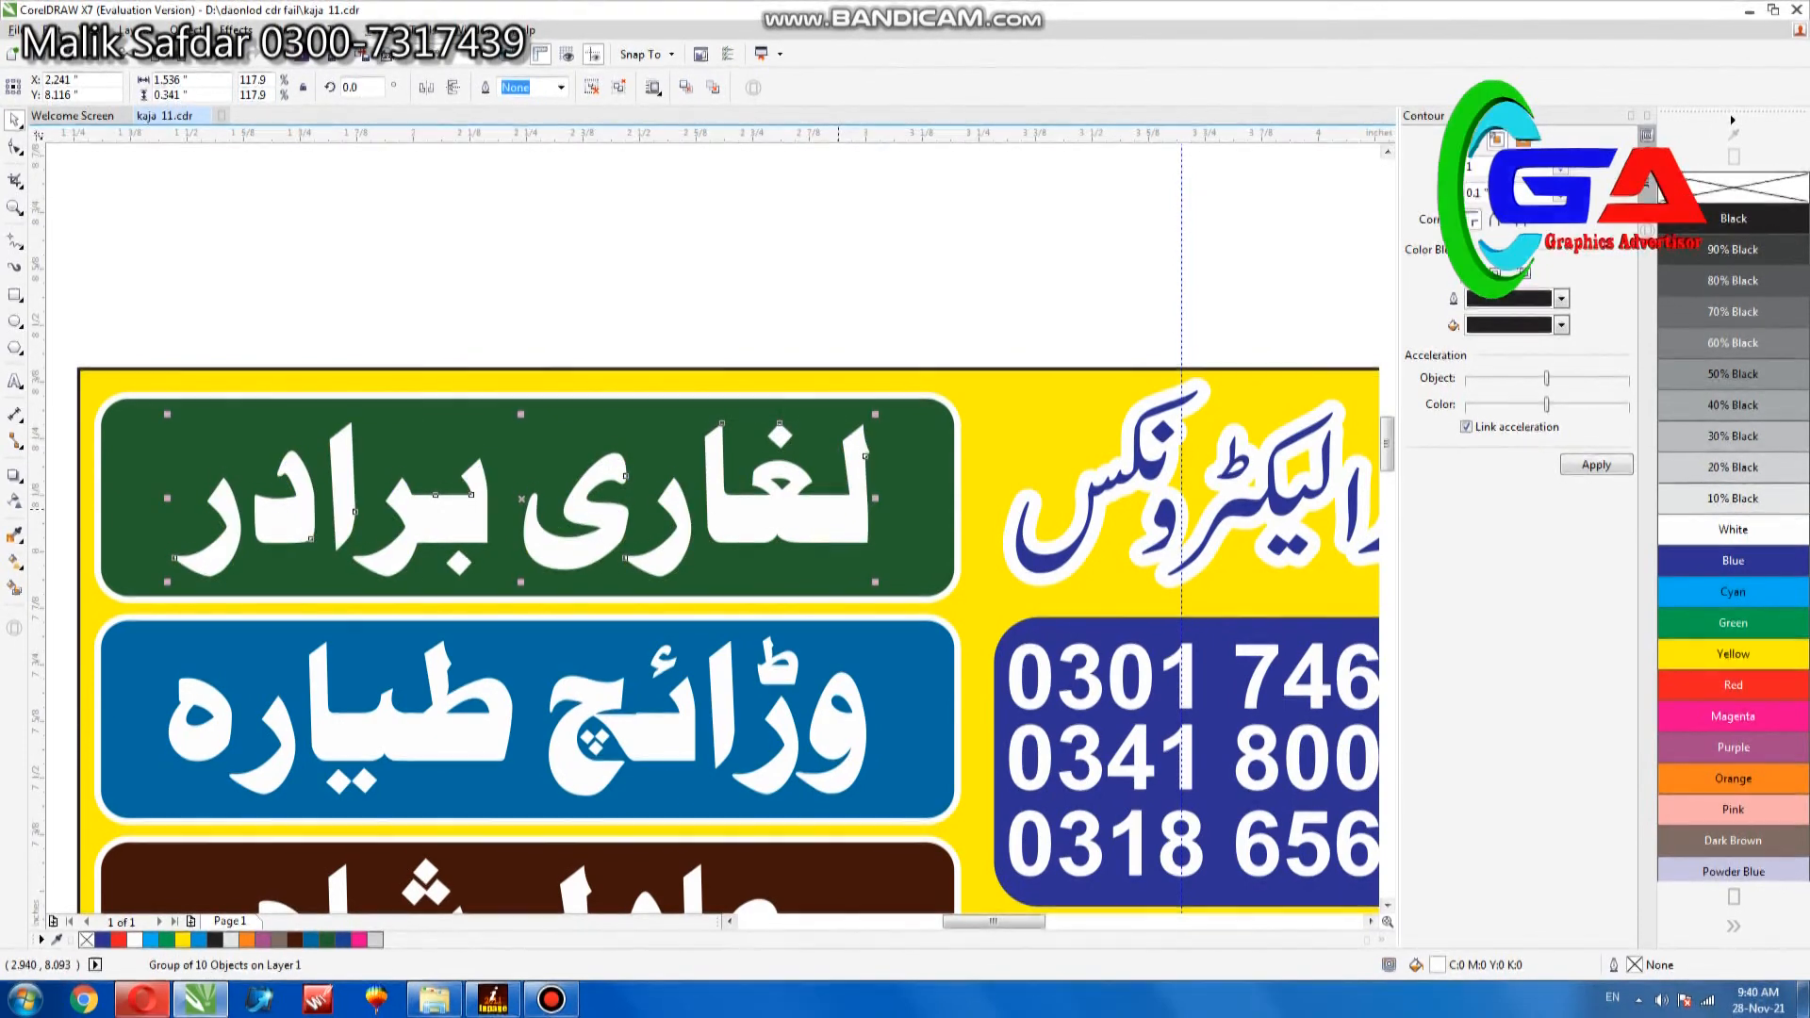
{"action": "scroll", "coordinate": [839, 507], "scroll_direction": "down", "scroll_amount": 1}
{"action": "left_click", "coordinate": [1240, 273]}
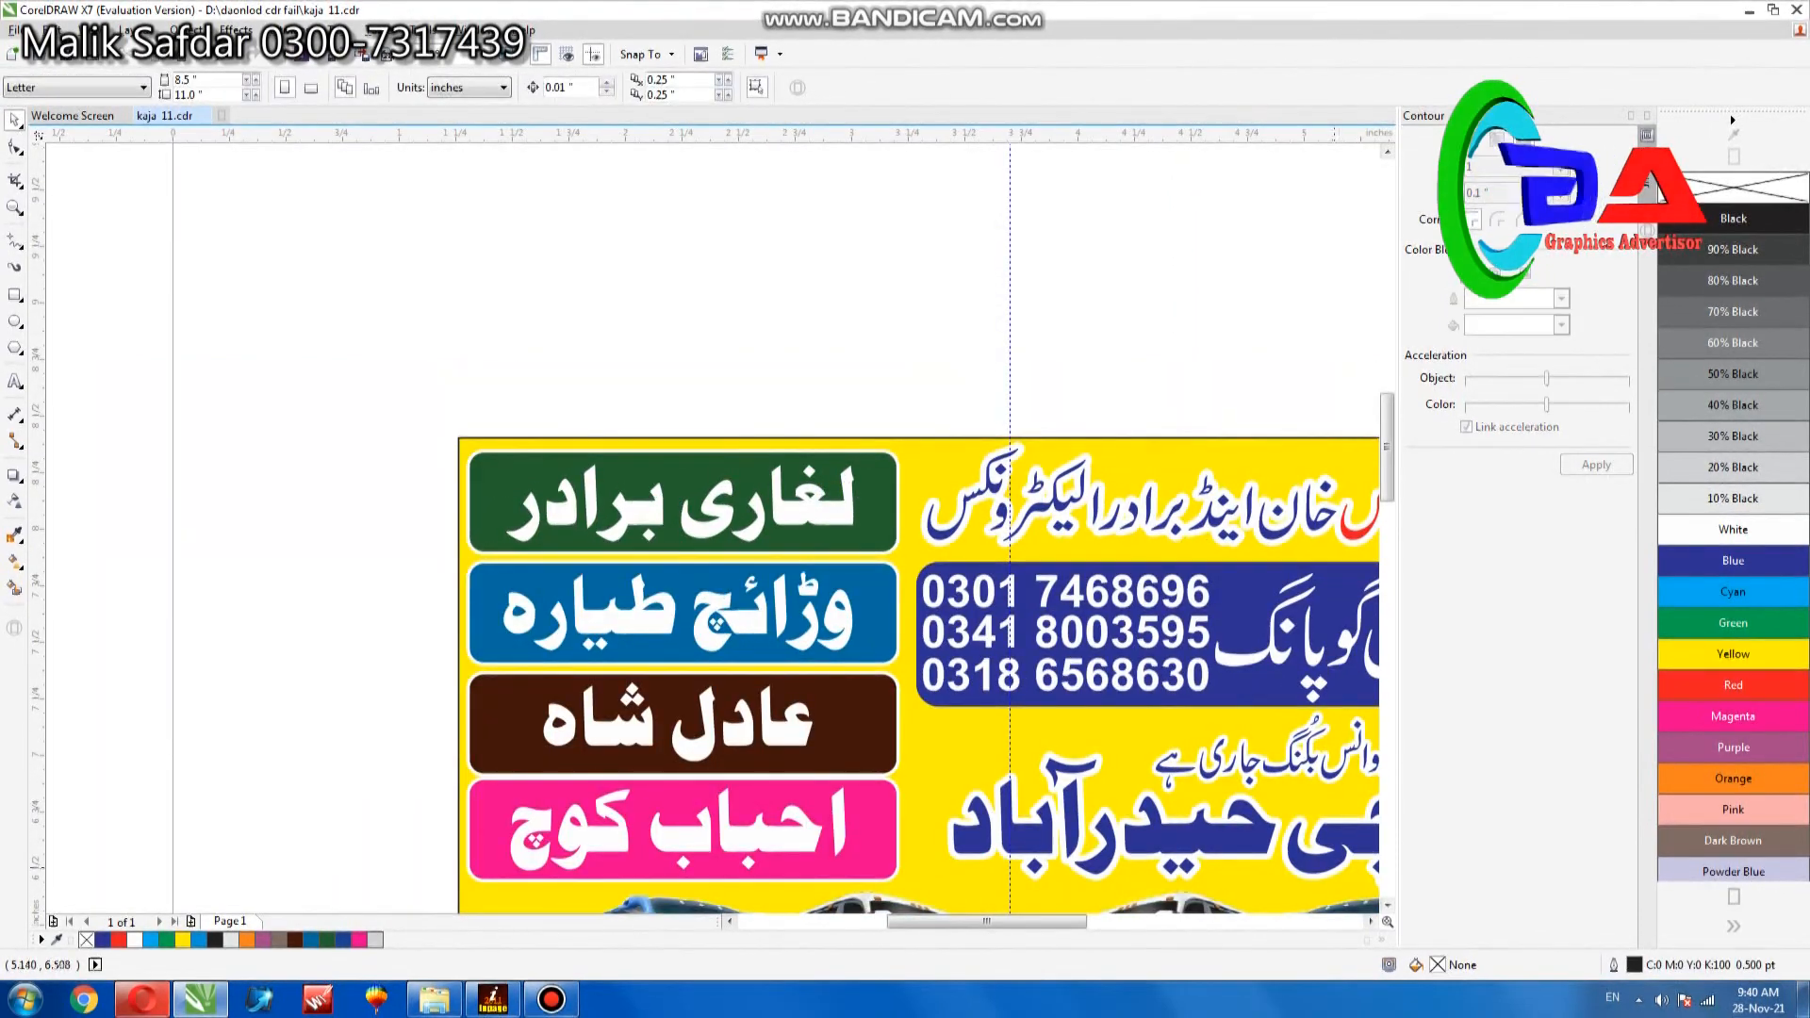
- Move the red words of the left banner's headline slightly down, to a vertical position of about 8.1 inches
{"action": "left_click", "coordinate": [1371, 922]}
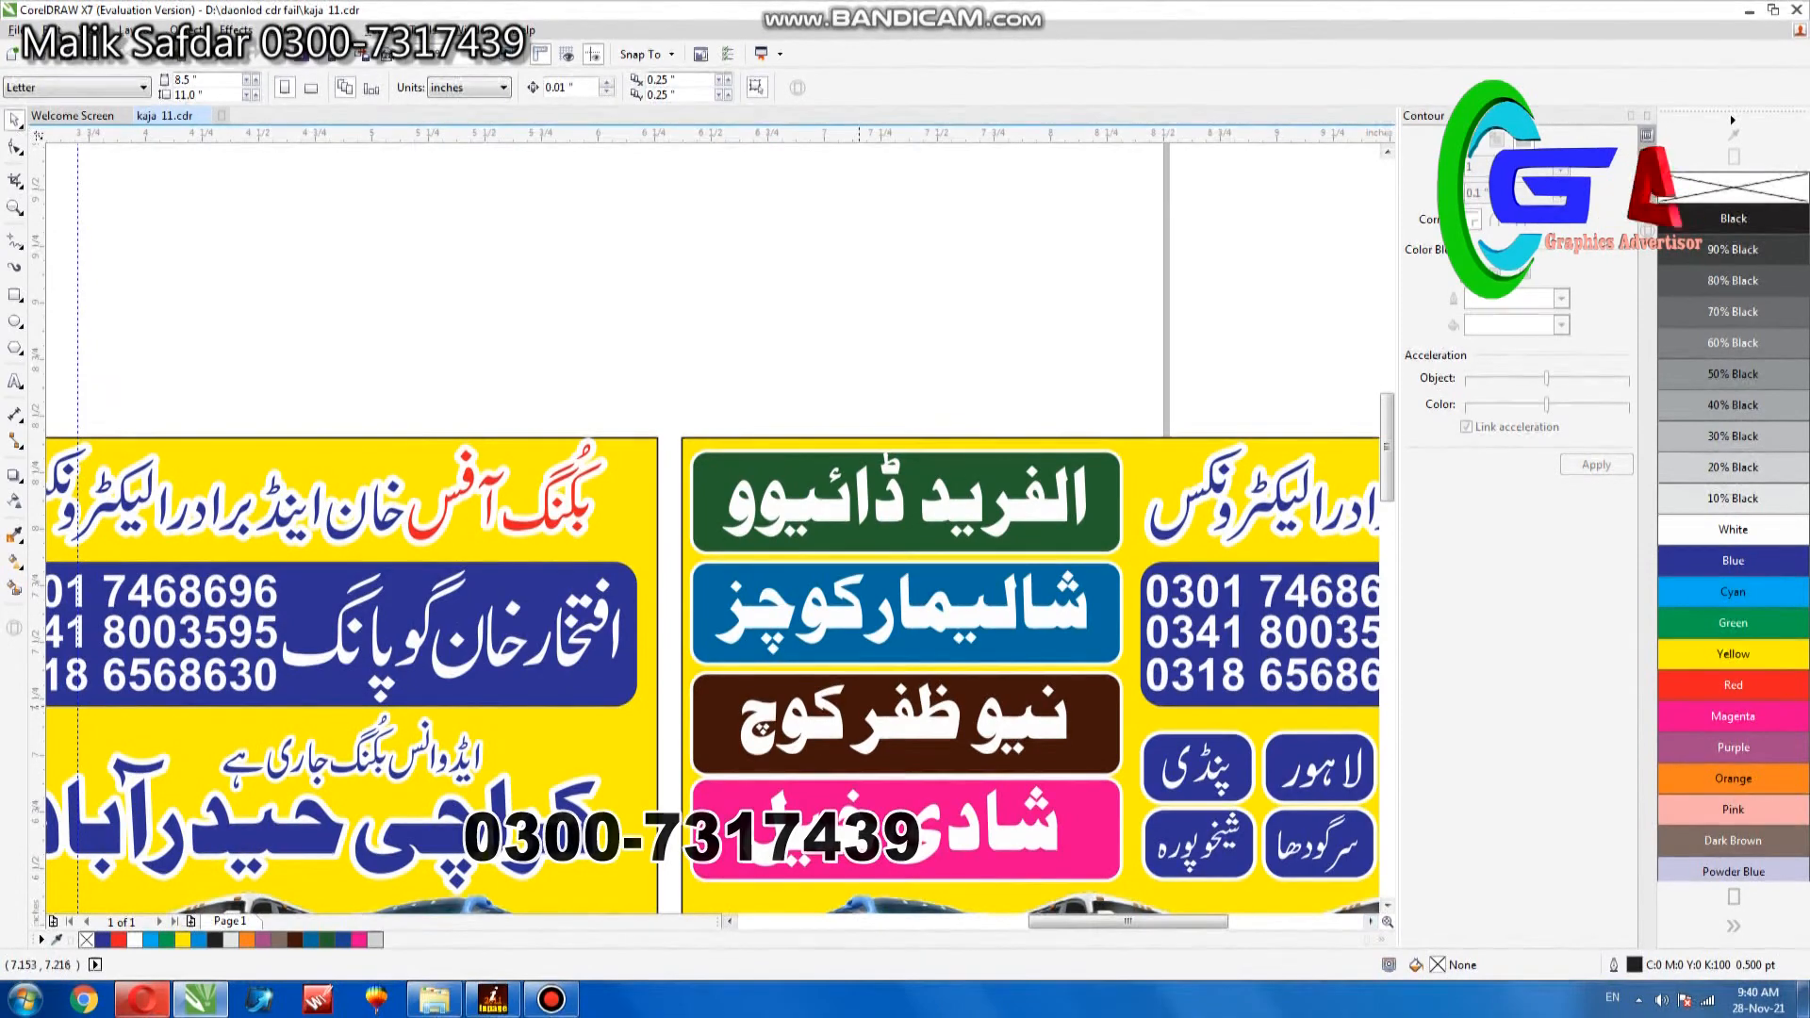
{"action": "key", "text": "F4"}
{"action": "key", "text": "z"}
{"action": "left_click_drag", "start_coordinate": [310, 334], "coordinate": [715, 454]}
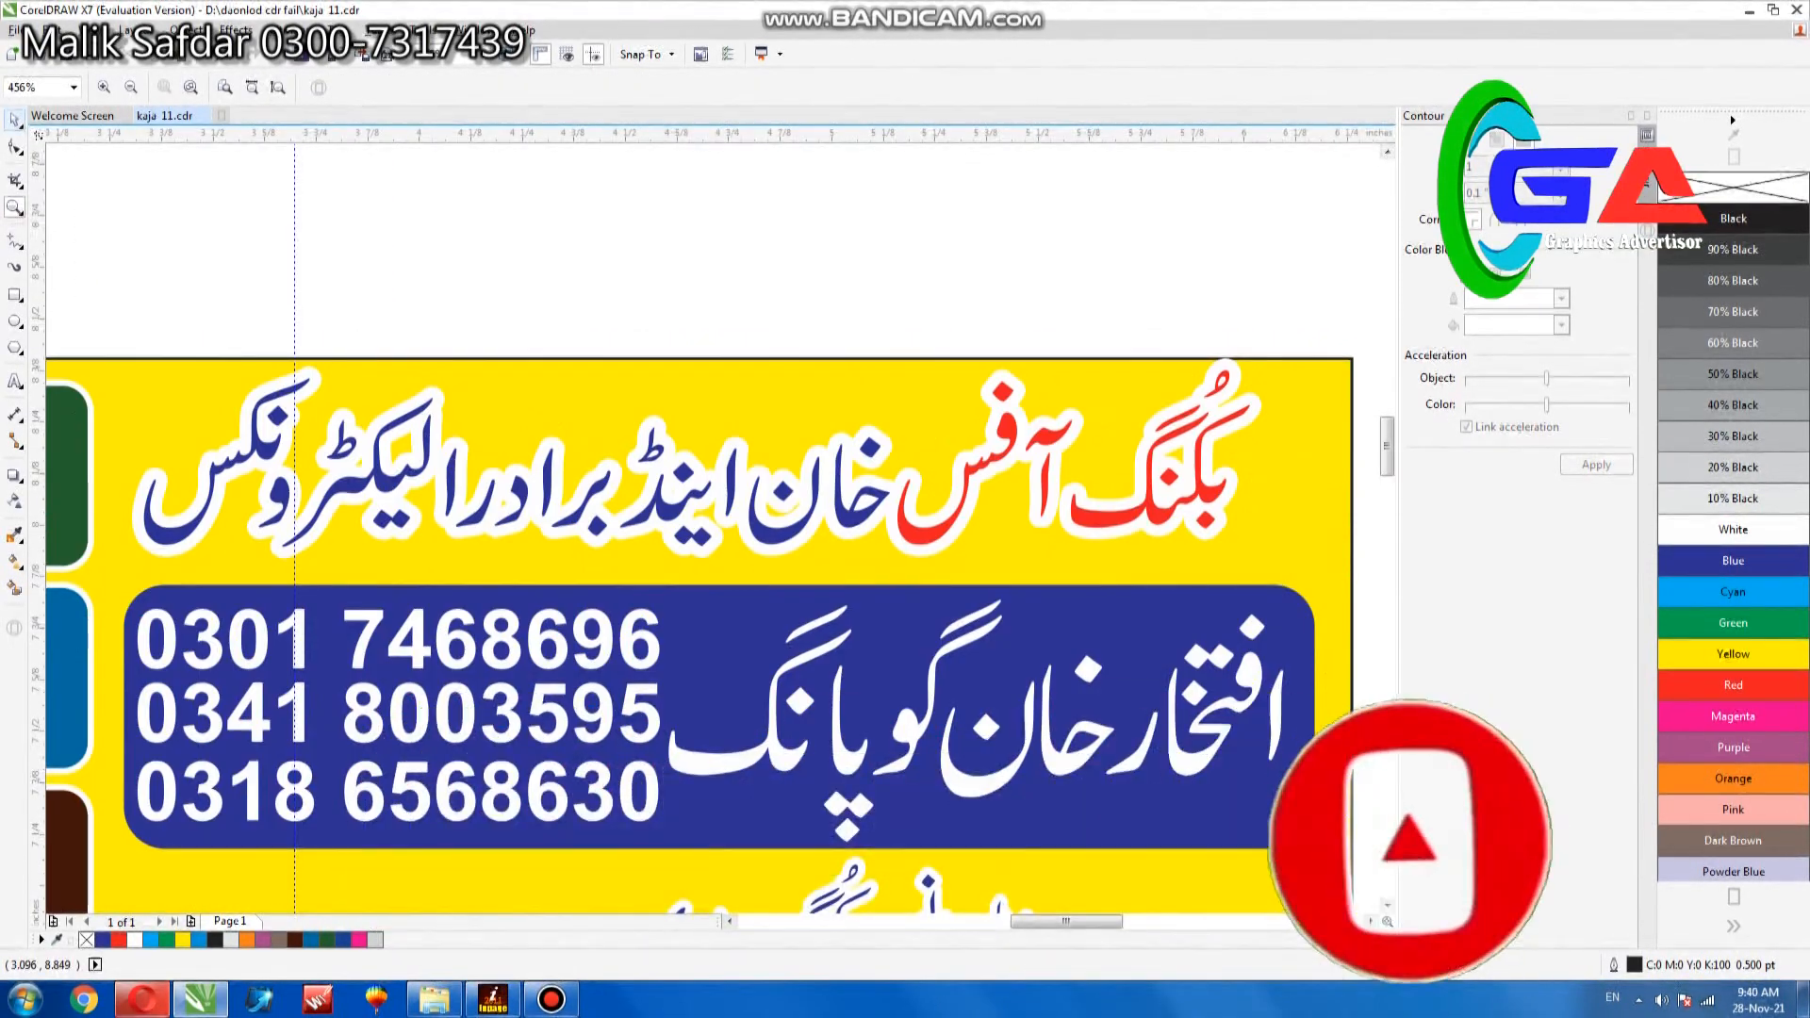
{"action": "key", "text": "space"}
{"action": "left_click", "coordinate": [976, 479]}
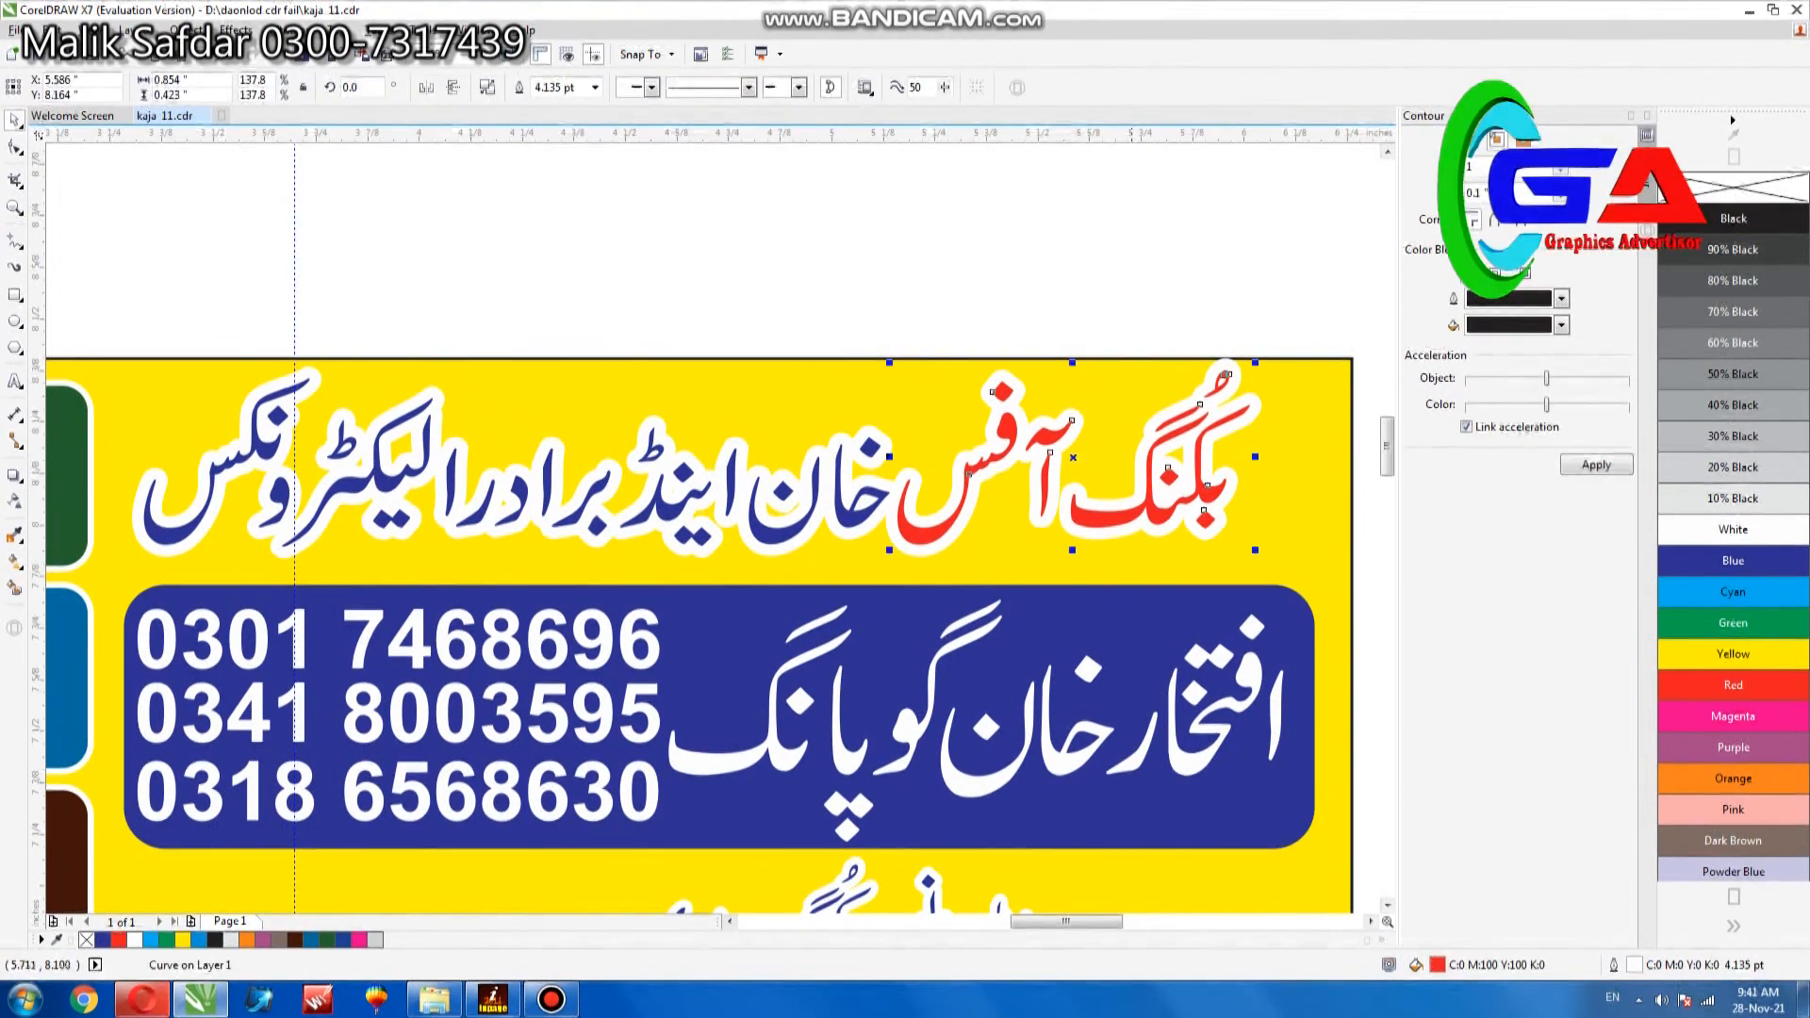
{"action": "left_click", "coordinate": [1143, 491]}
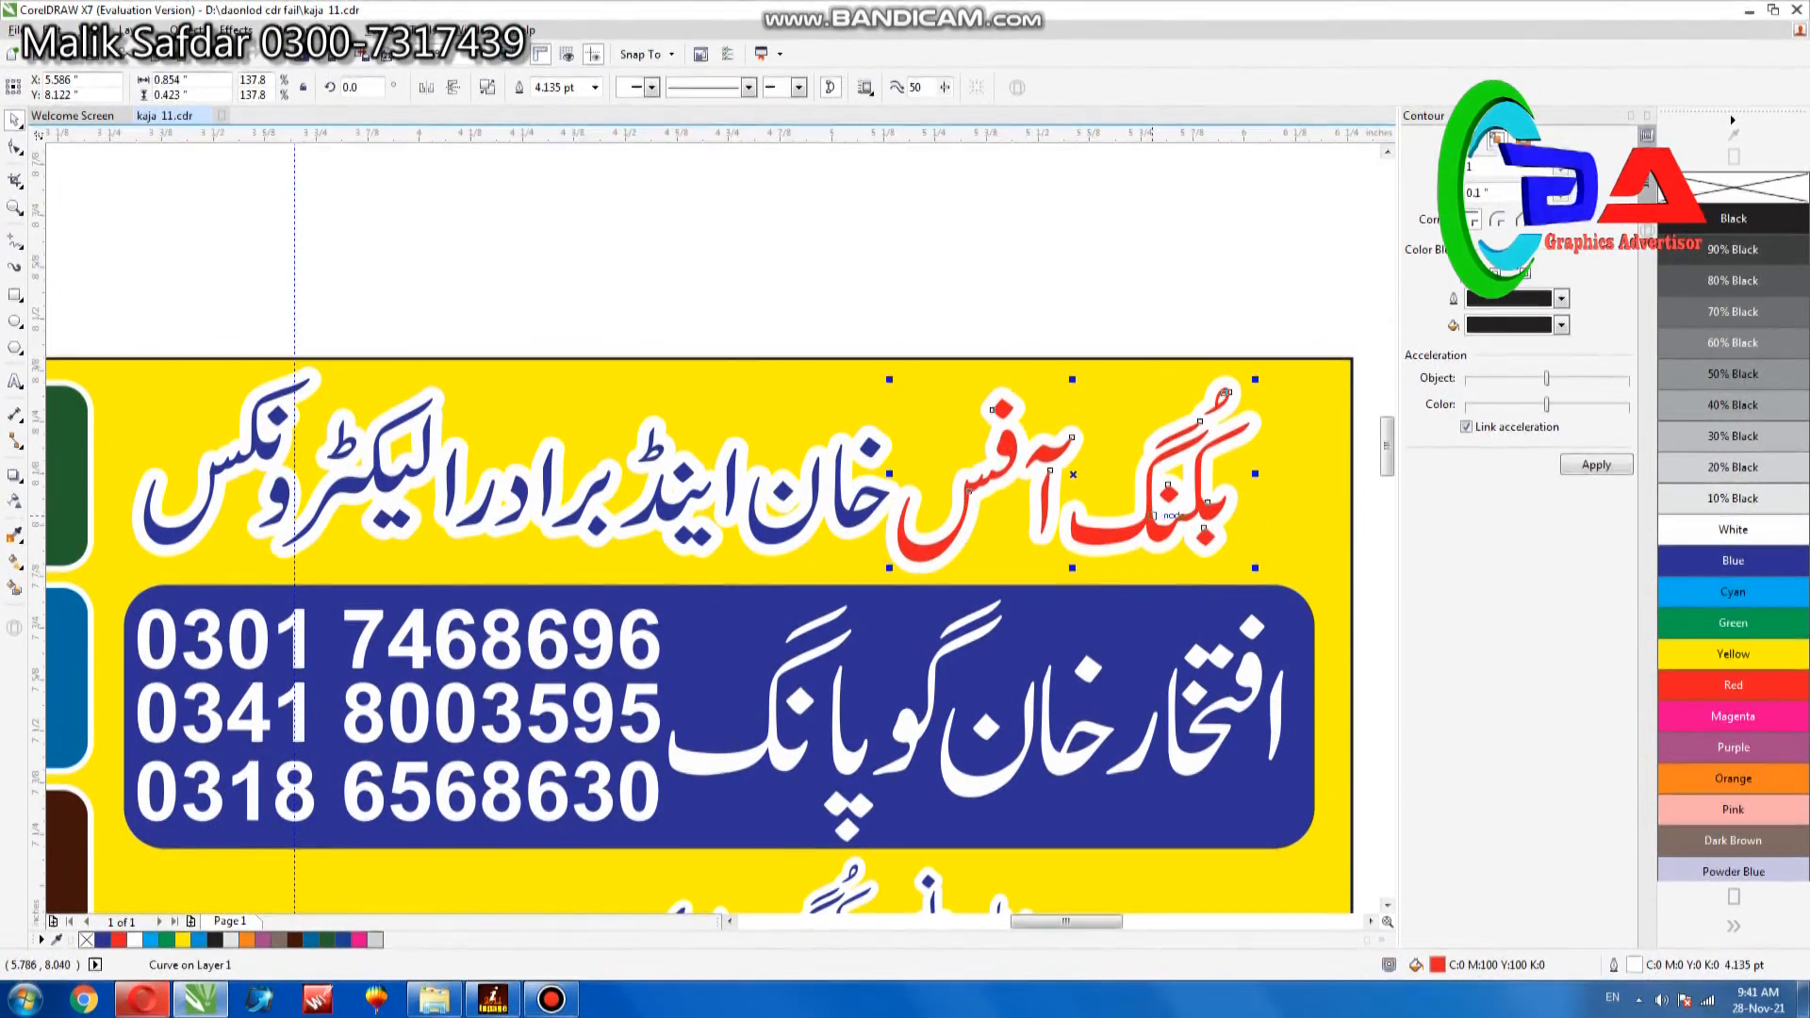
{"action": "key", "text": "Down"}
{"action": "key", "text": "Down"}
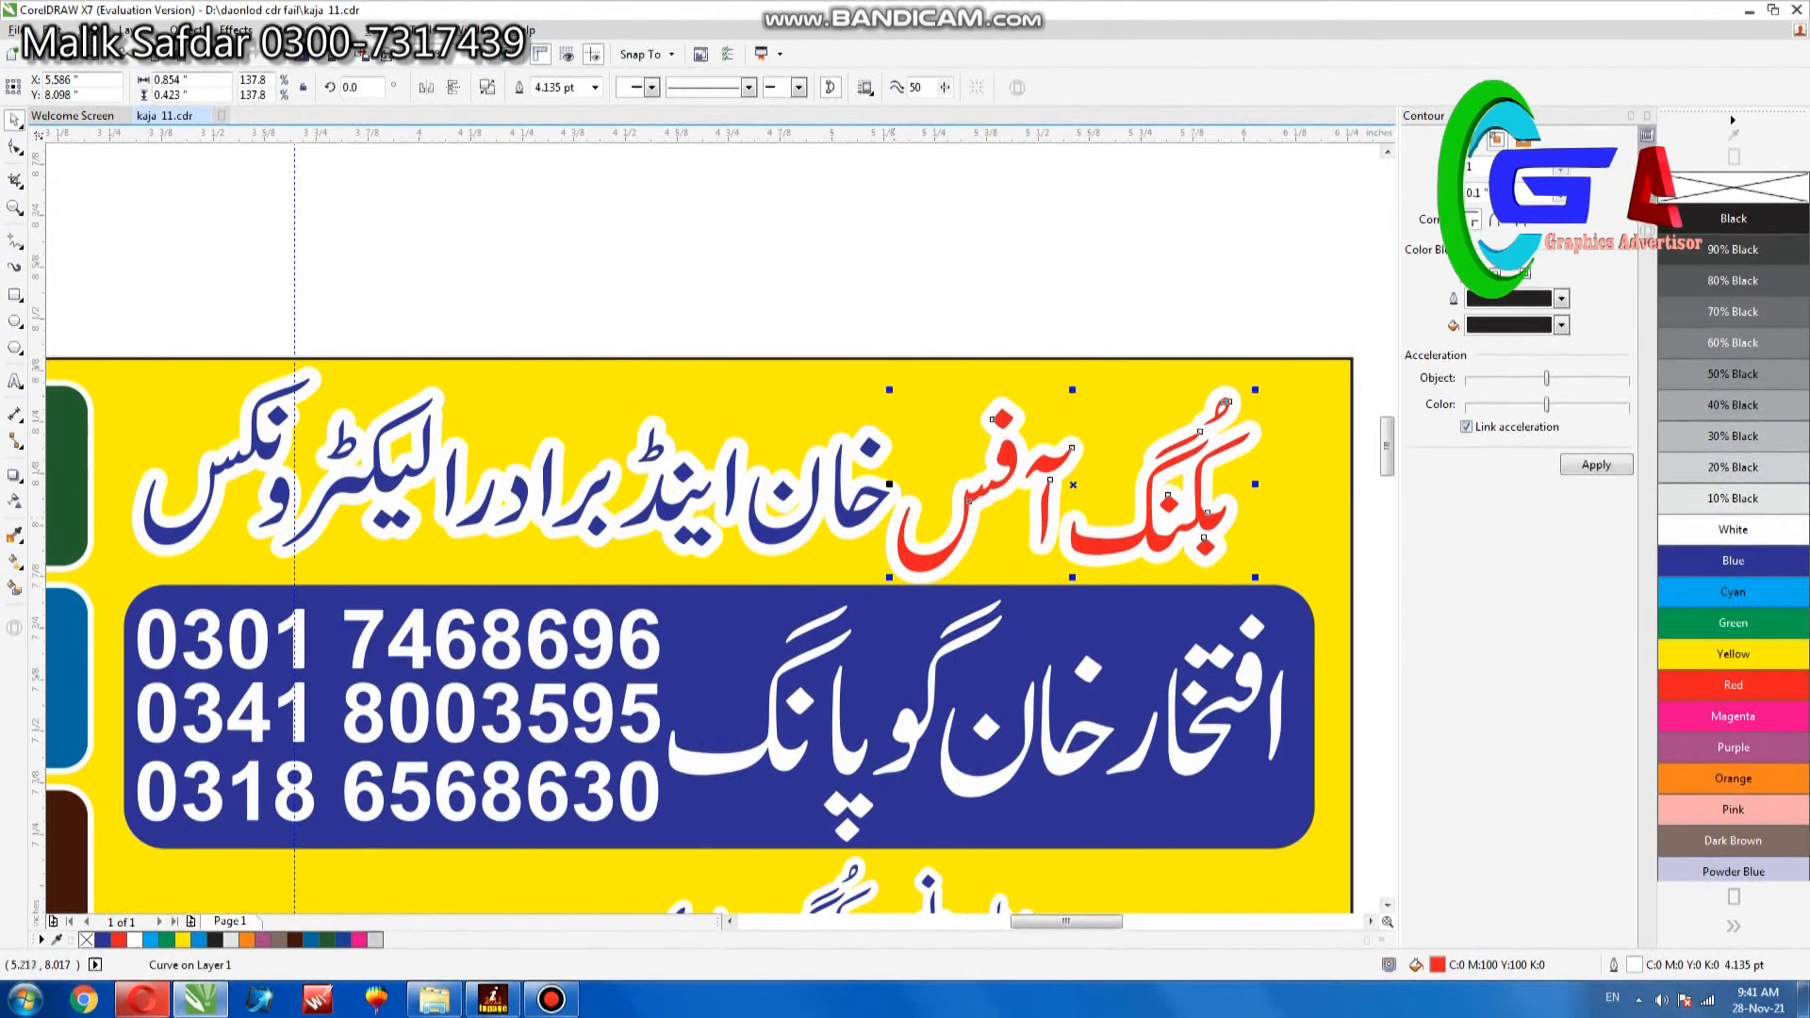
- Shift the blue part of the headline slightly left to leave a gap beside the red words
{"action": "left_click", "coordinate": [863, 508]}
{"action": "left_click_drag", "start_coordinate": [854, 509], "coordinate": [813, 514]}
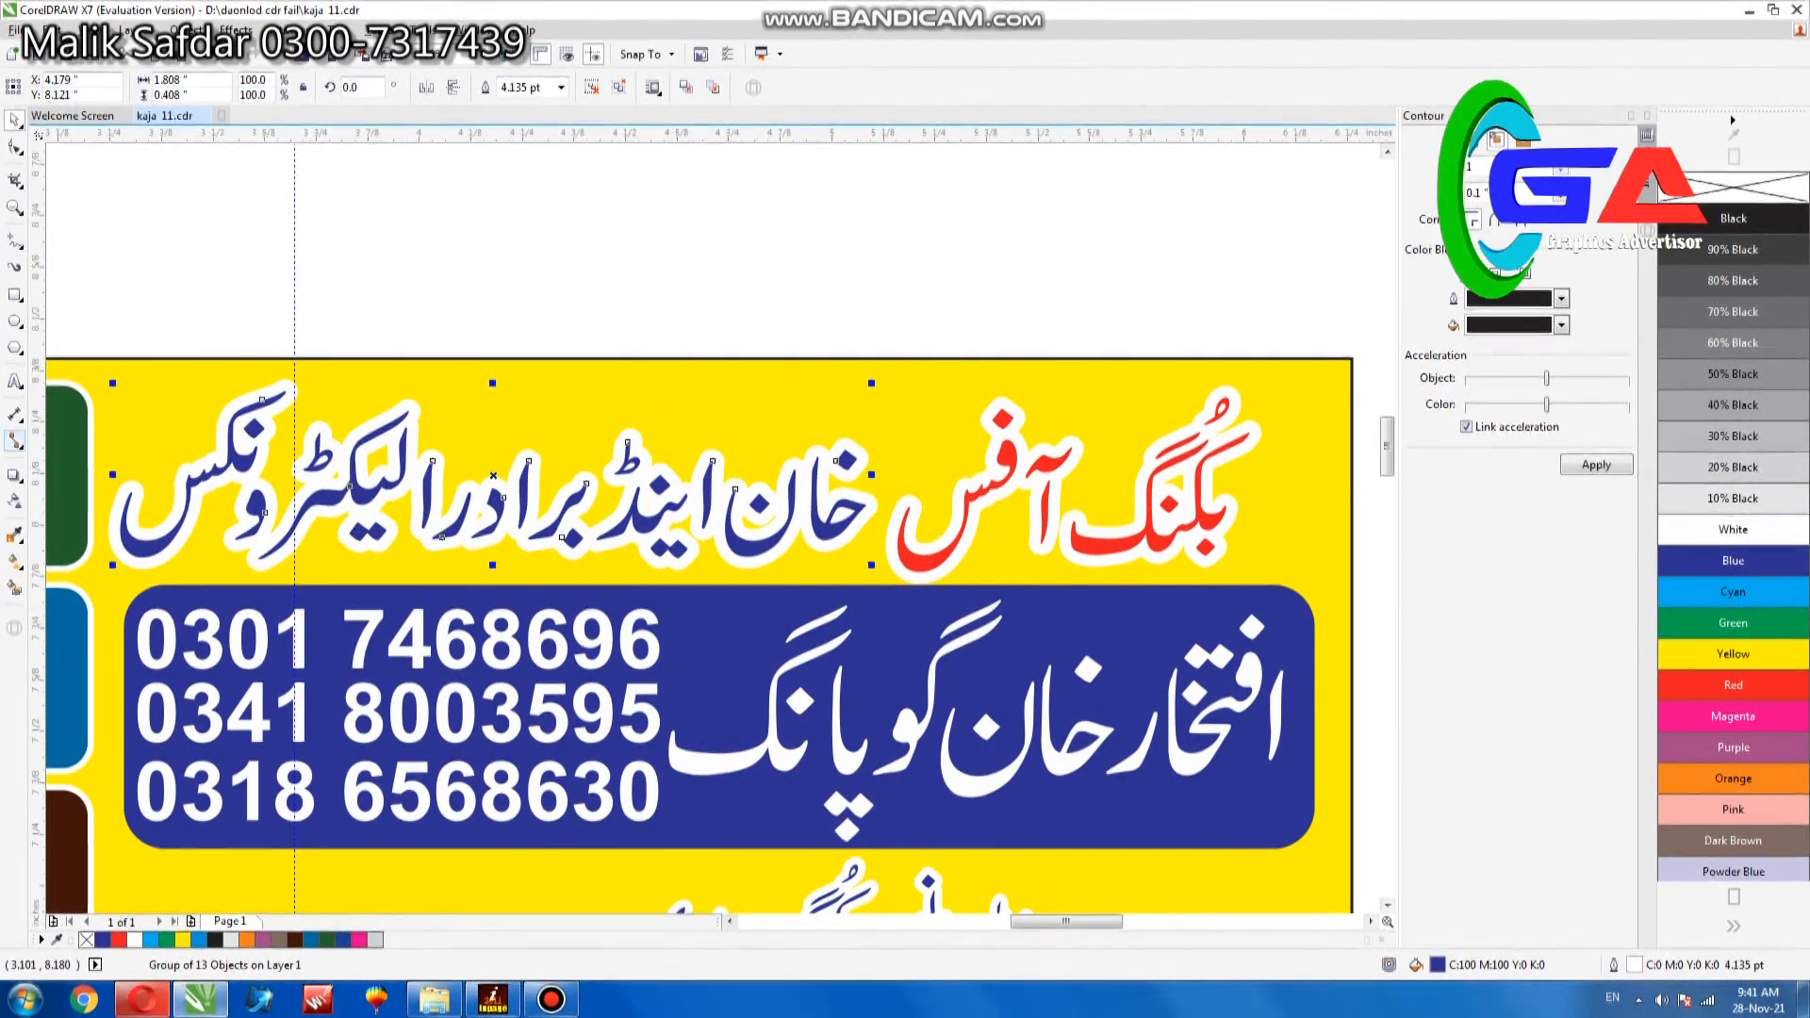
{"action": "left_click_drag", "start_coordinate": [377, 492], "coordinate": [383, 506]}
{"action": "key", "text": "ctrl+z"}
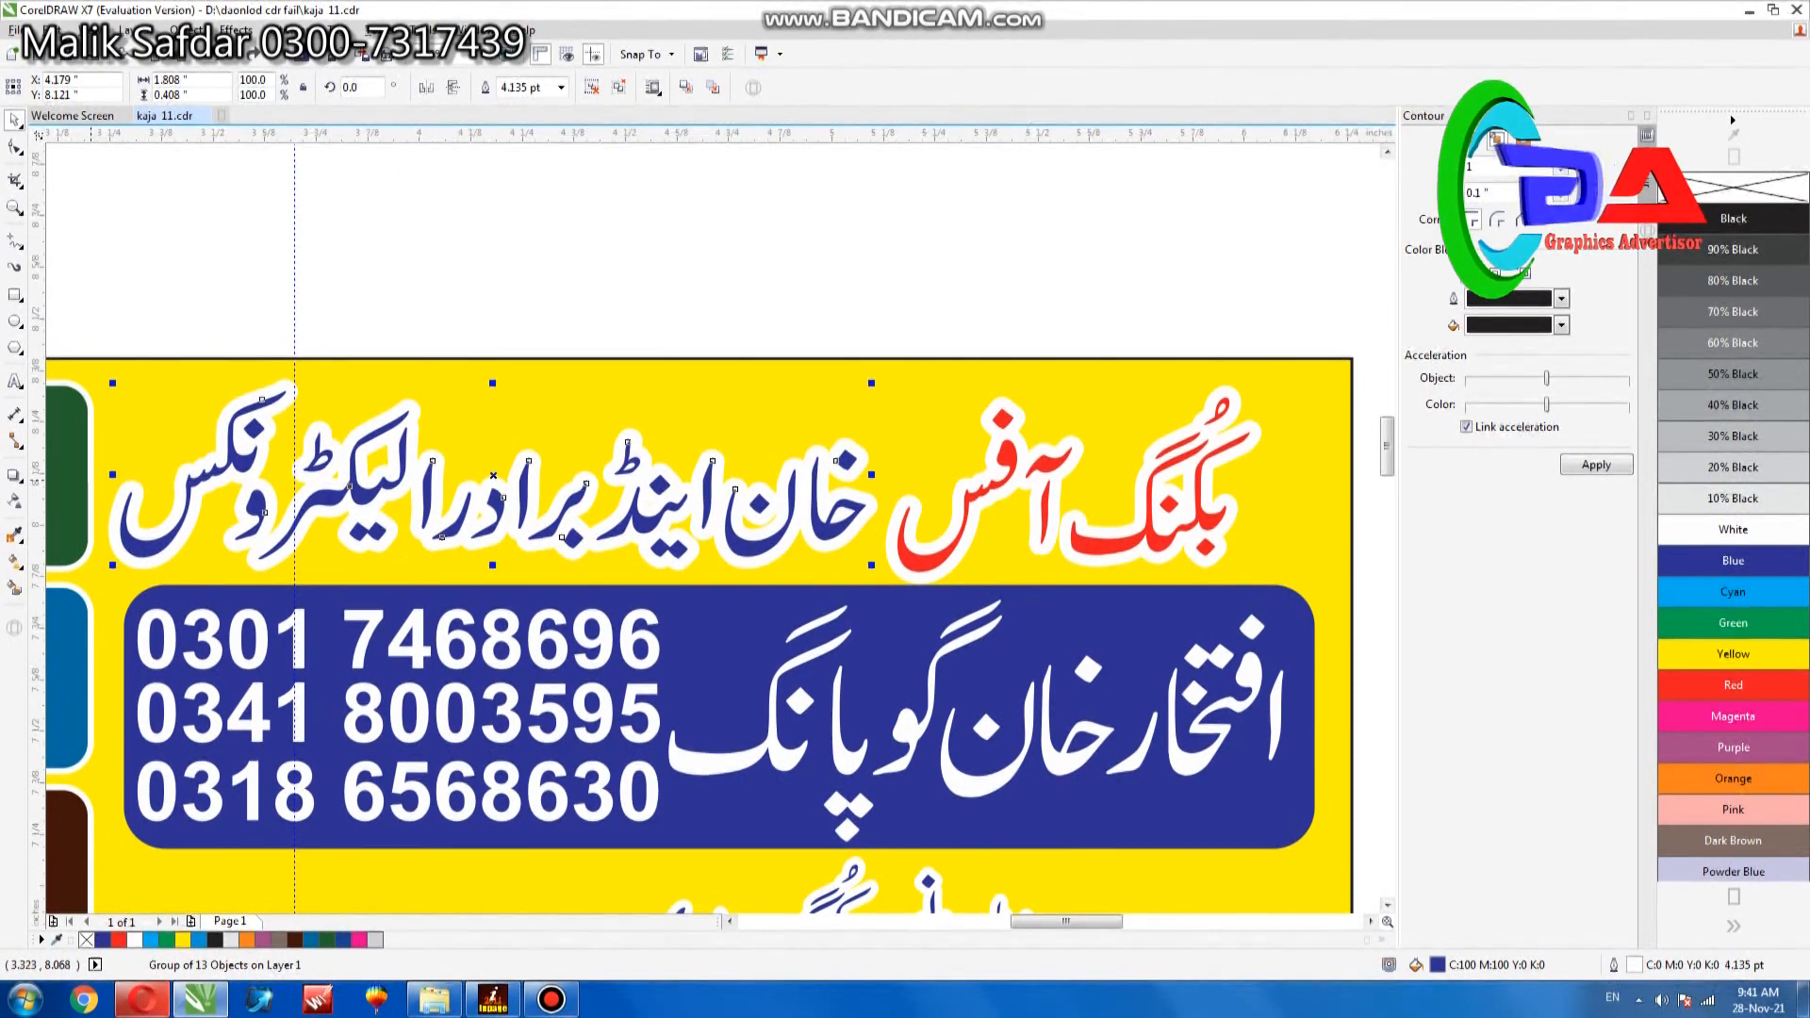
- Convert the 60% black headline lettering to a 300 dpi CMYK bitmap
{"action": "left_click", "coordinate": [14, 475]}
{"action": "left_click", "coordinate": [76, 515]}
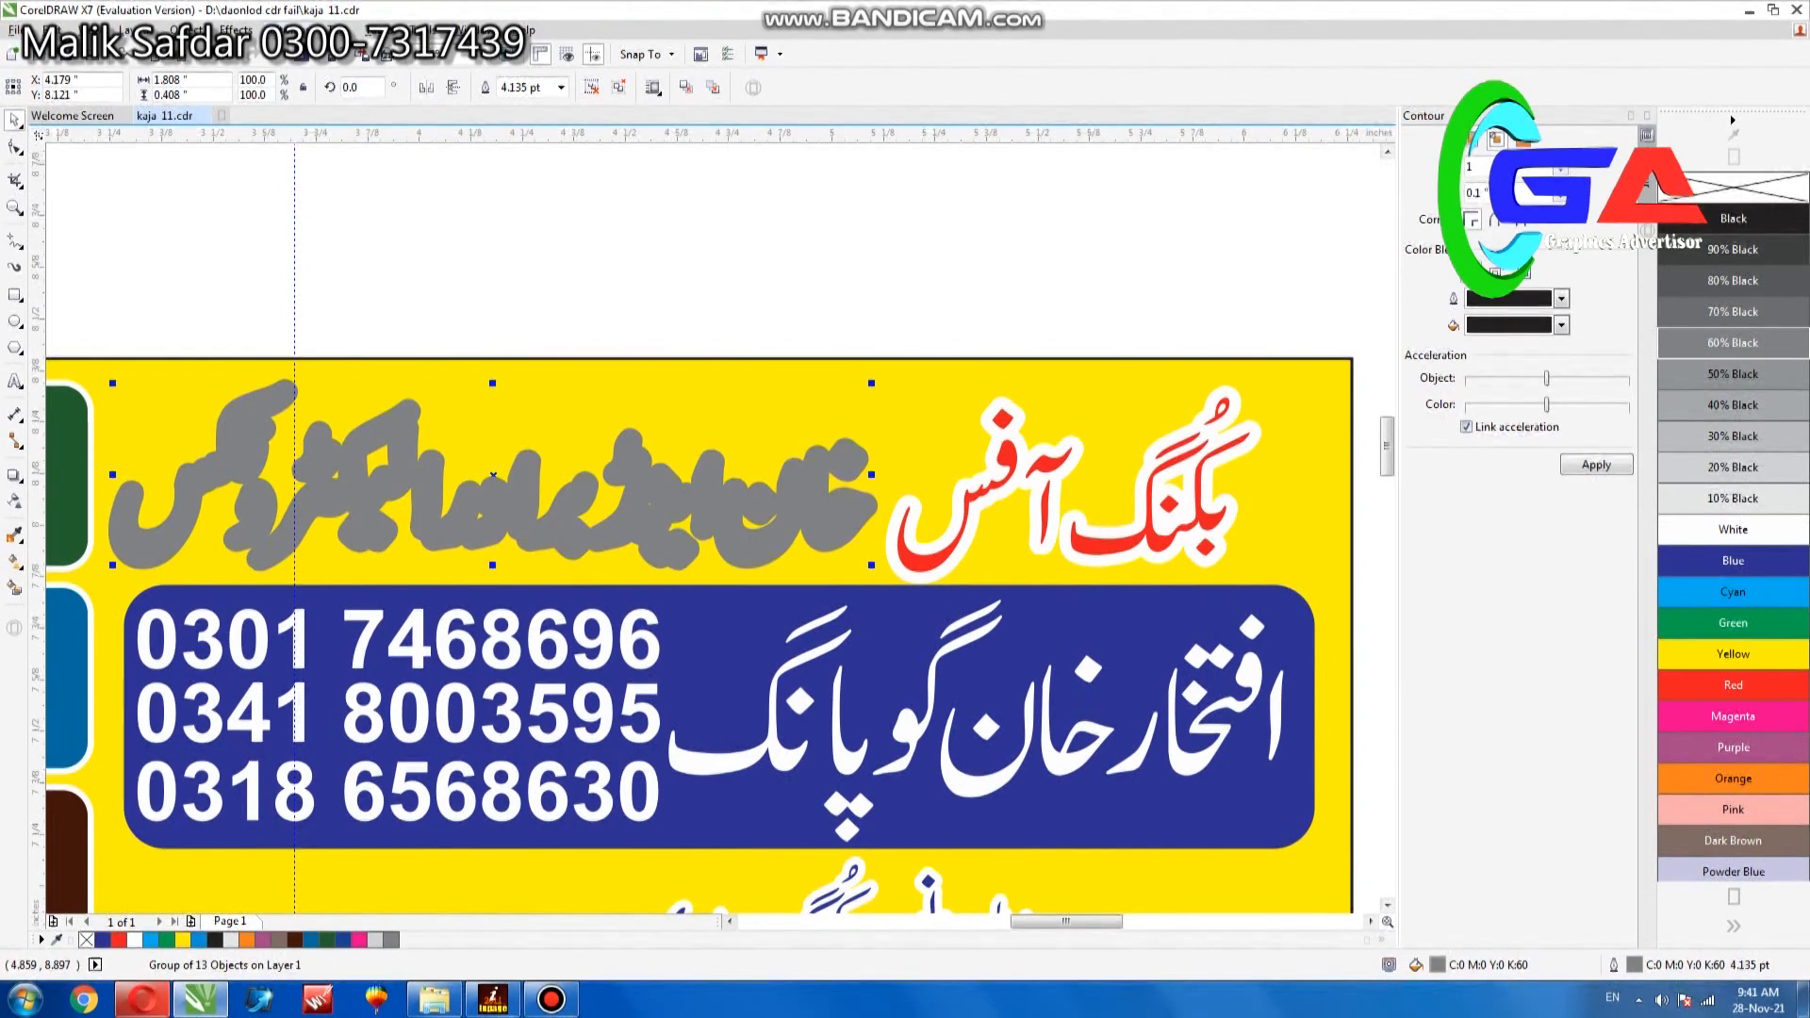
{"action": "left_click", "coordinate": [287, 30]}
{"action": "left_click", "coordinate": [330, 51]}
{"action": "left_click", "coordinate": [844, 596]}
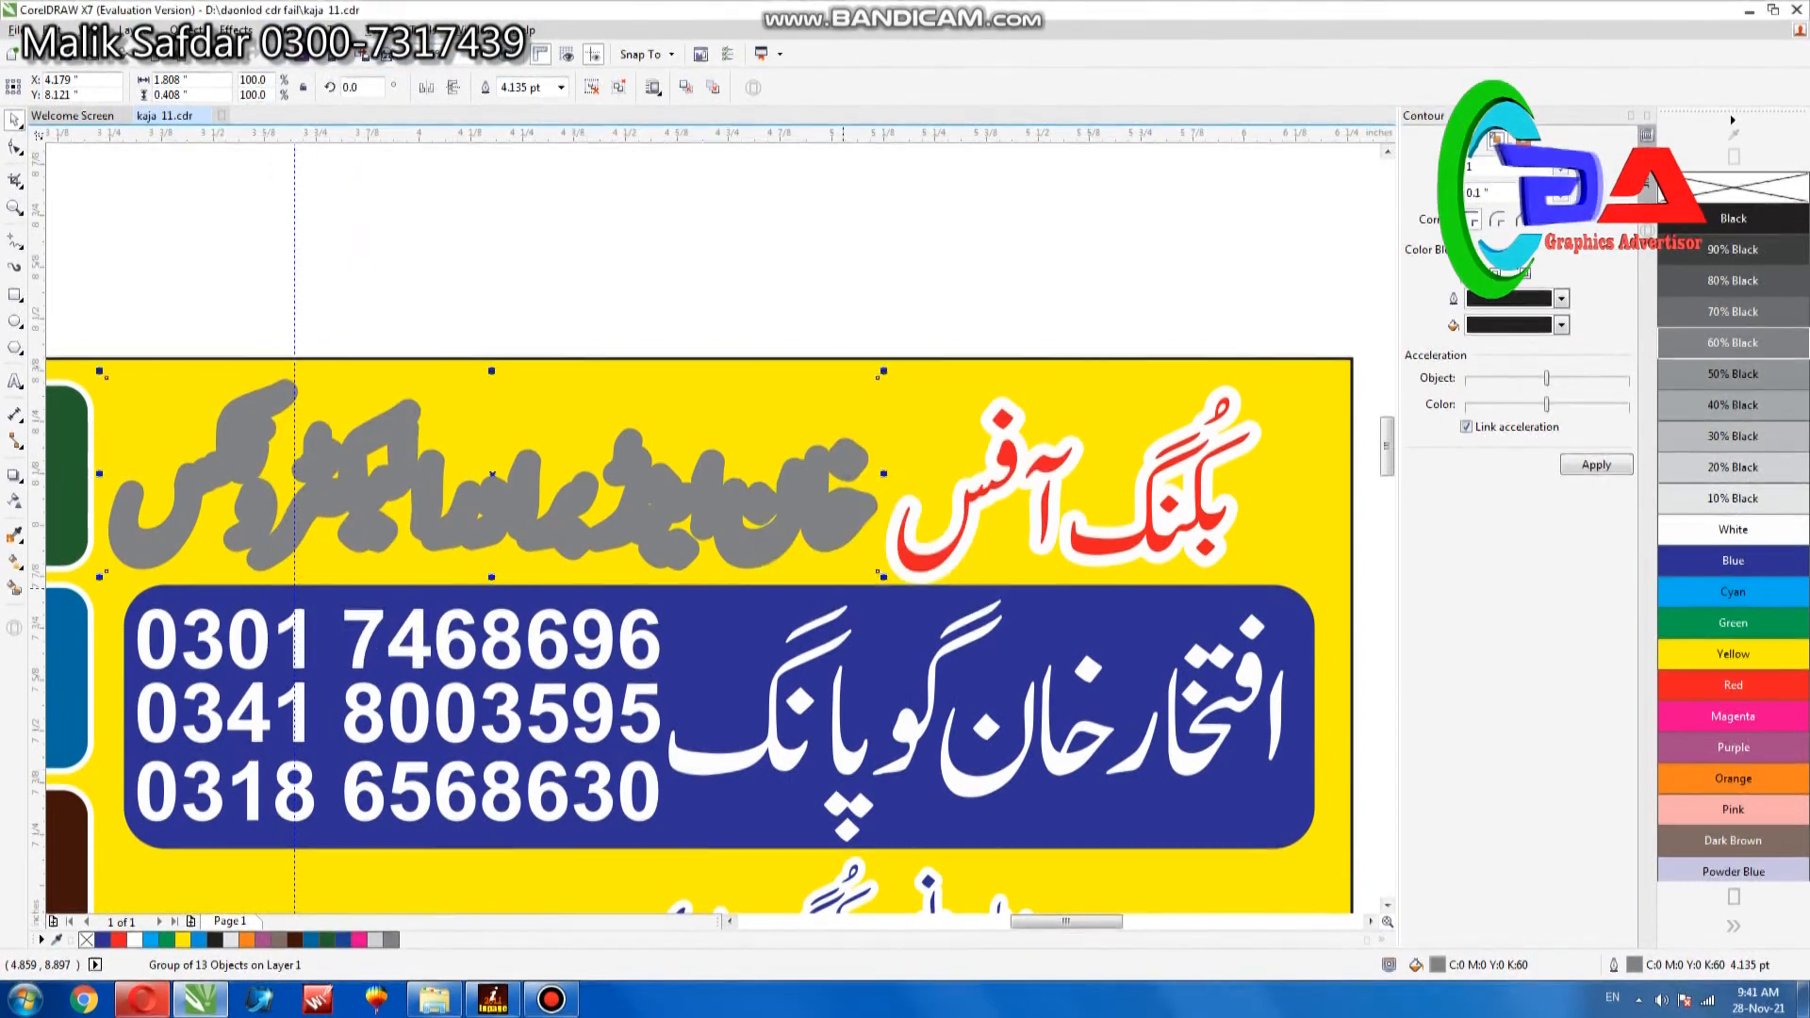
- Apply a Gaussian Blur to the gray headline bitmap as a soft shadow and paste the copied lettering over it
{"action": "left_click", "coordinate": [286, 30]}
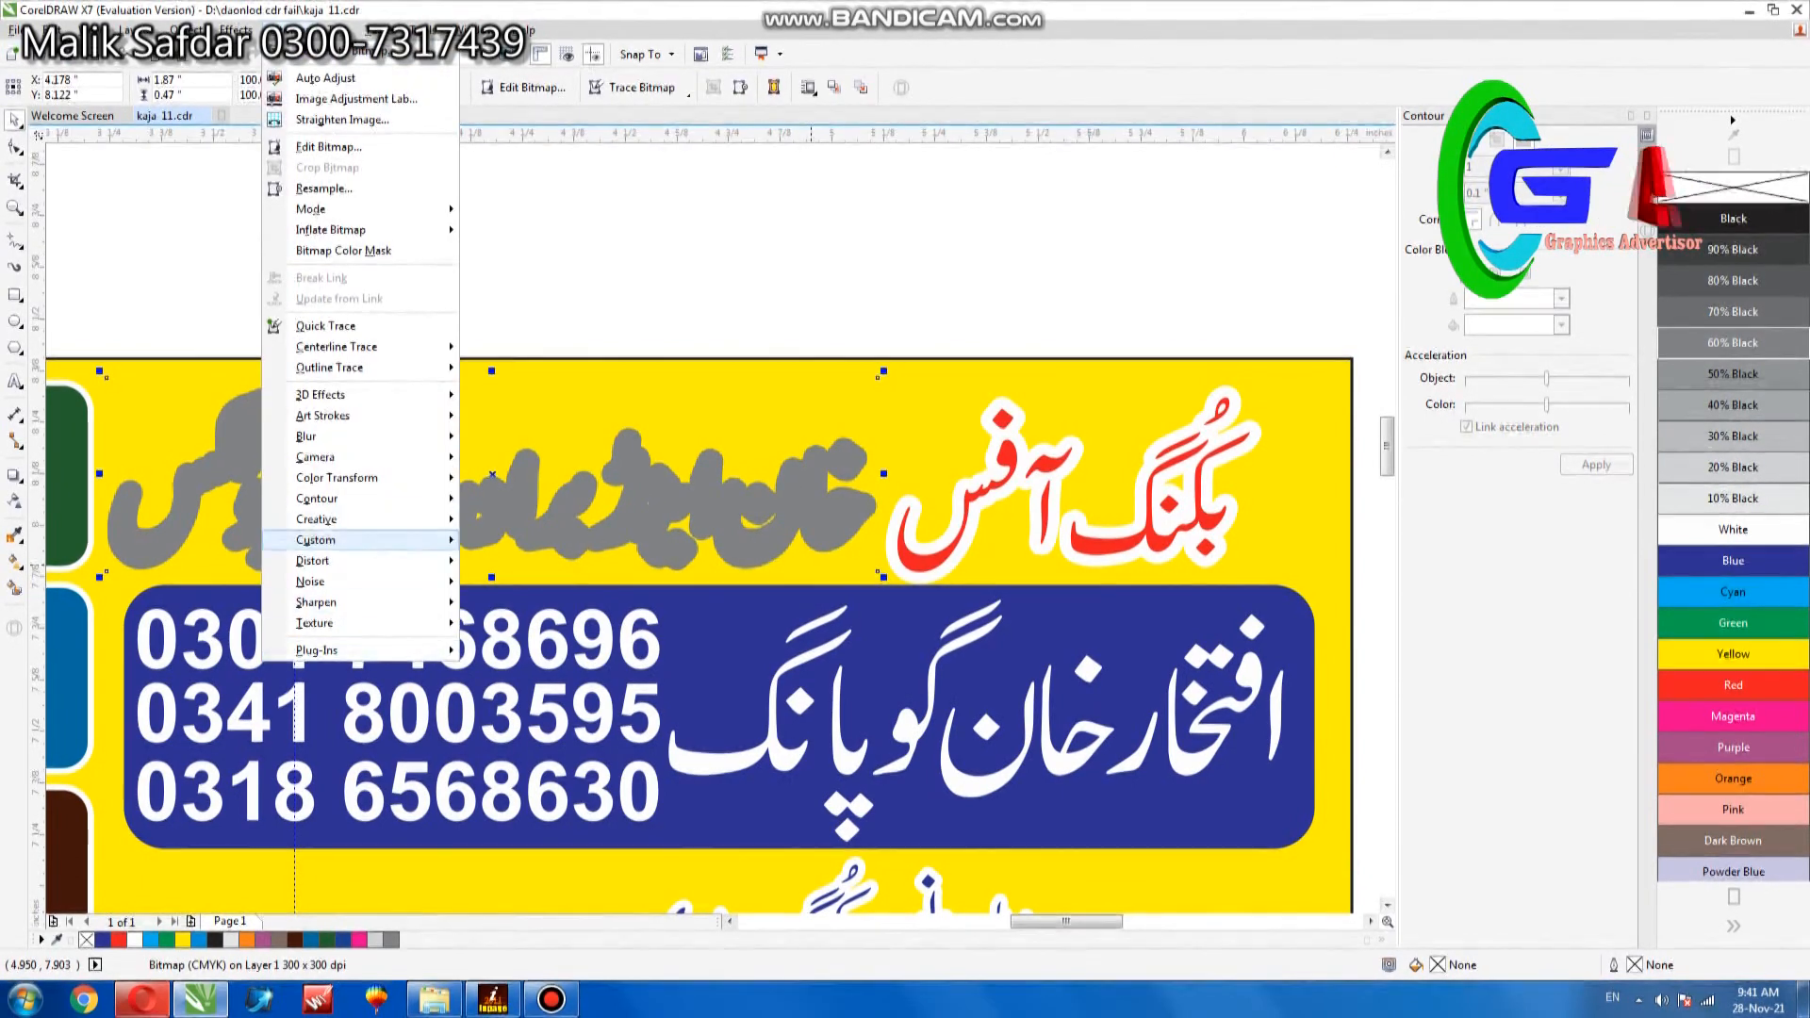
{"action": "mouse_move", "coordinate": [311, 436]}
{"action": "left_click", "coordinate": [528, 477]}
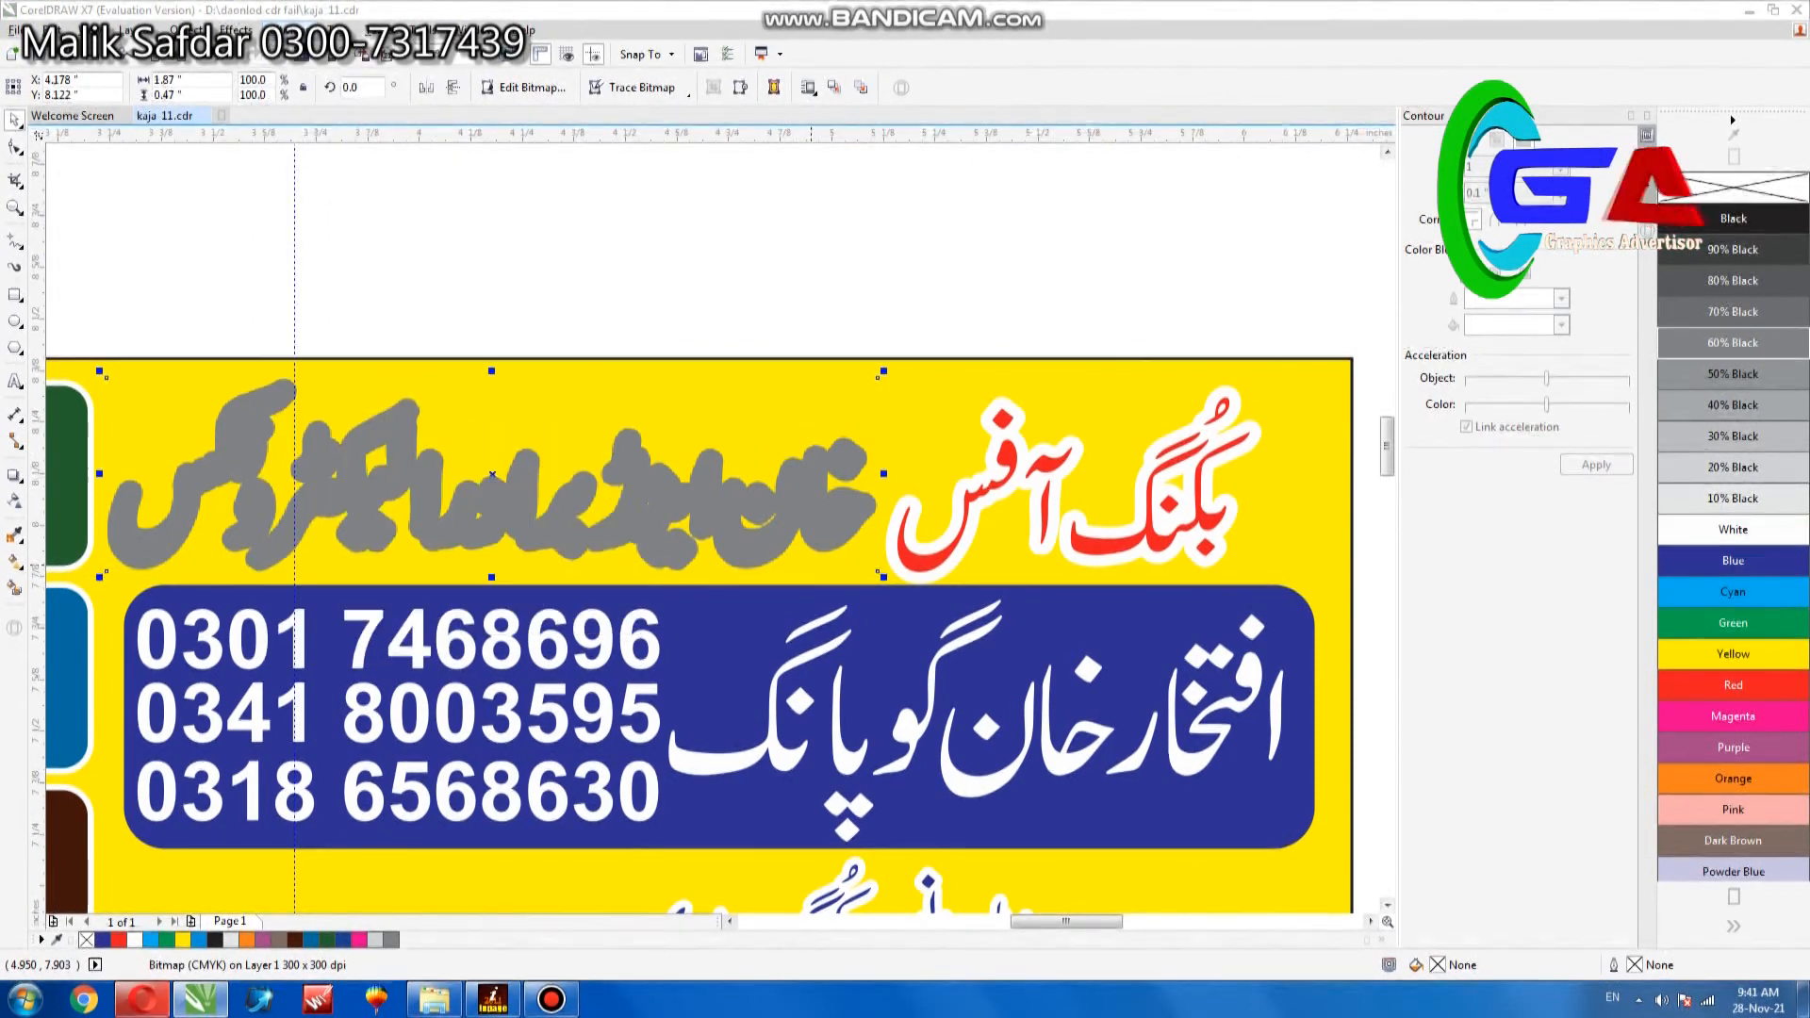
{"action": "left_click", "coordinate": [966, 544]}
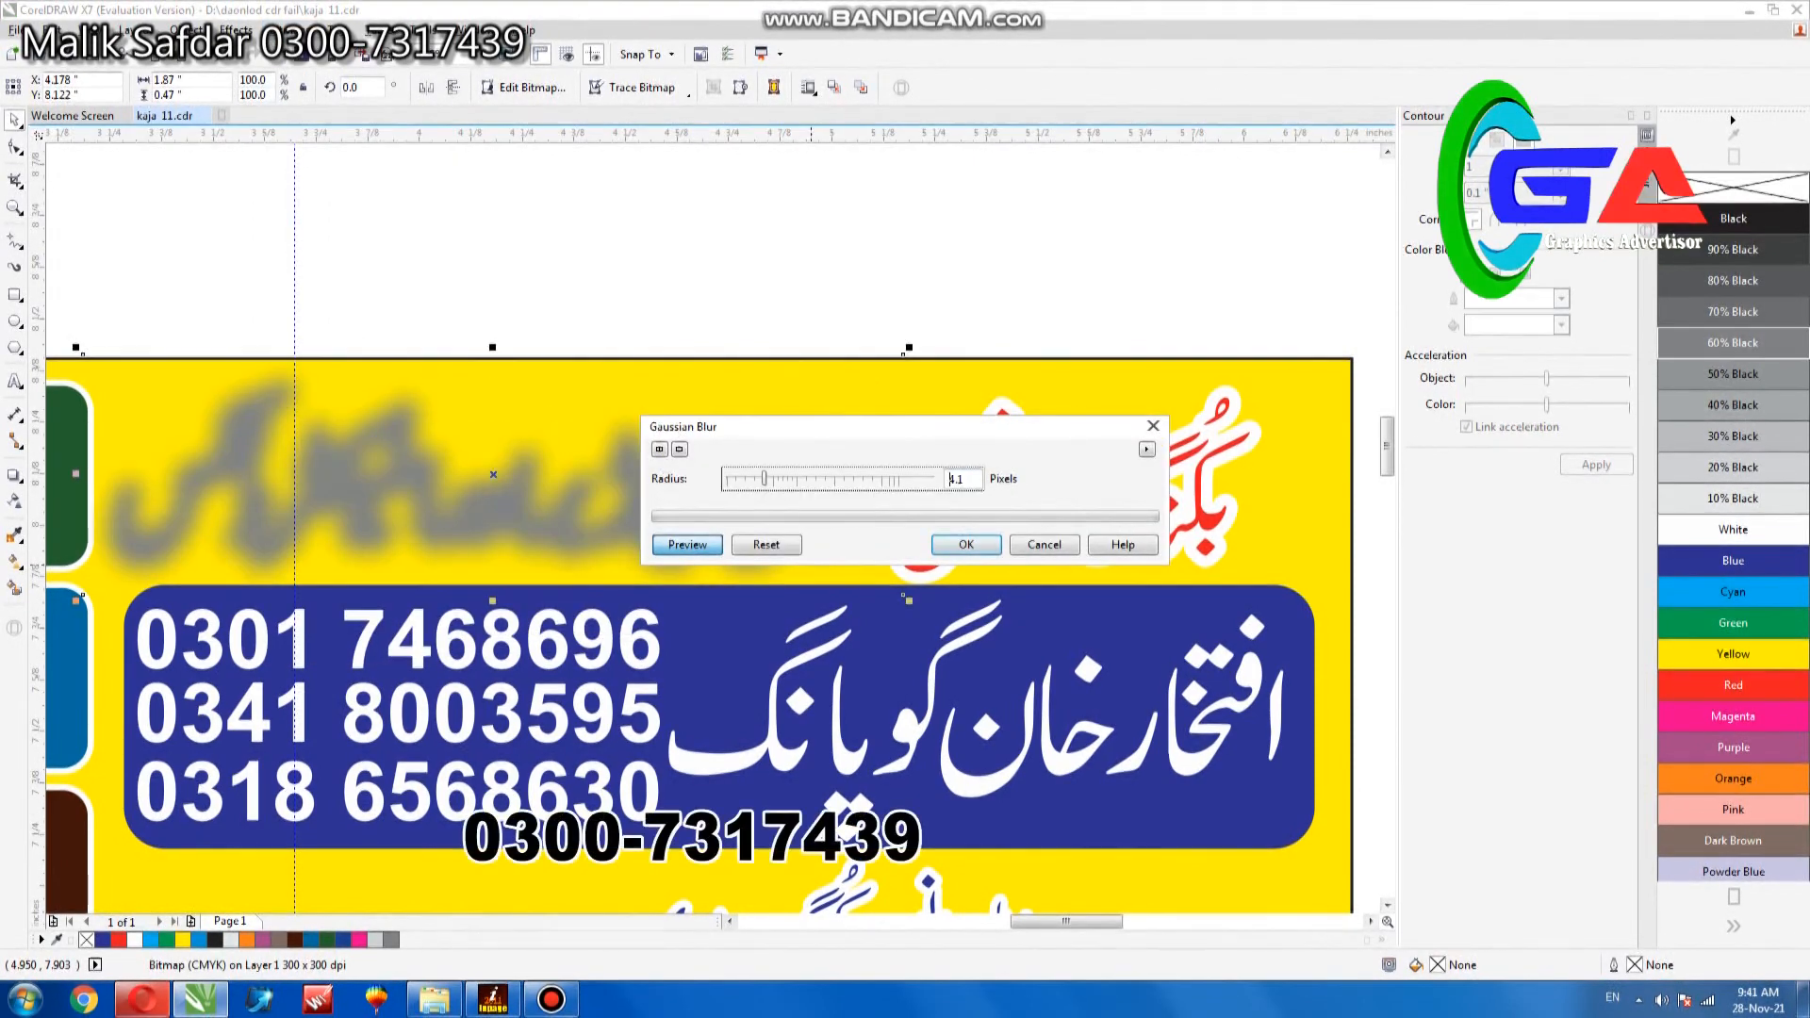
{"action": "key", "text": "ctrl+v"}
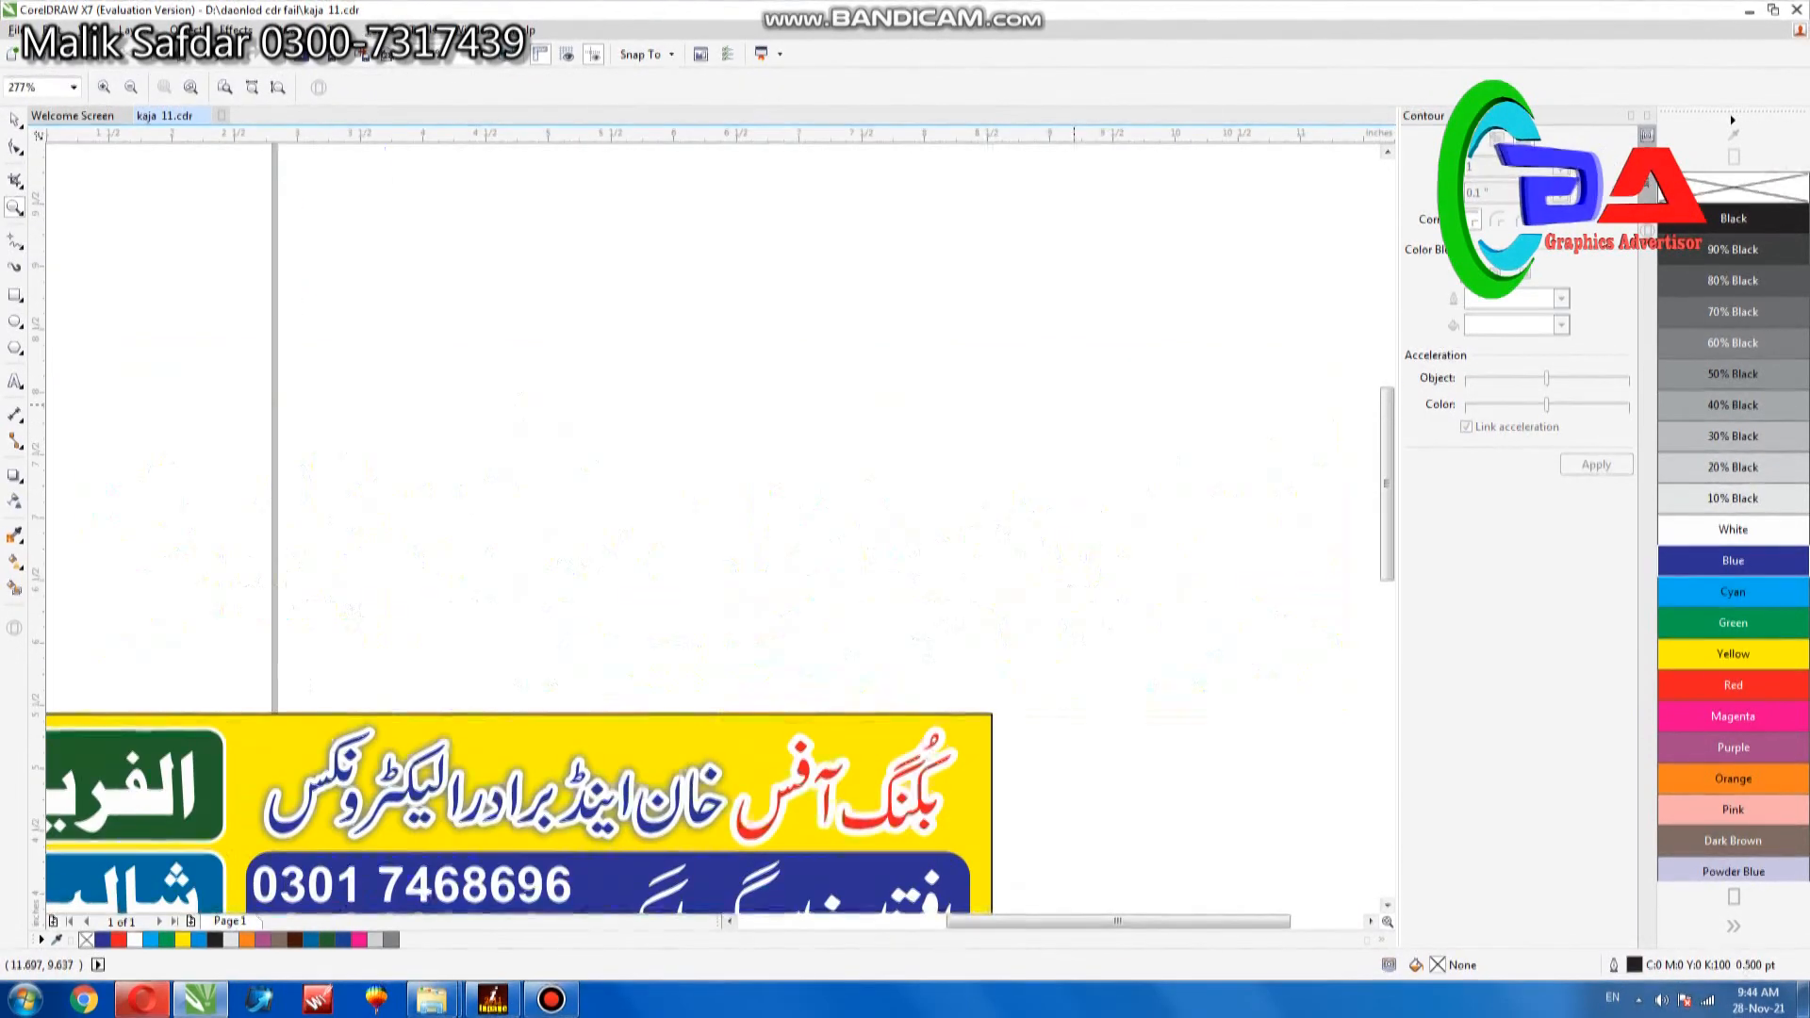
- Shrink the white name lettering on the second banner's blue panel to leave a gap beside the phone numbers
{"action": "scroll", "coordinate": [707, 528], "scroll_direction": "down", "scroll_amount": 2}
{"action": "left_click", "coordinate": [1215, 462]}
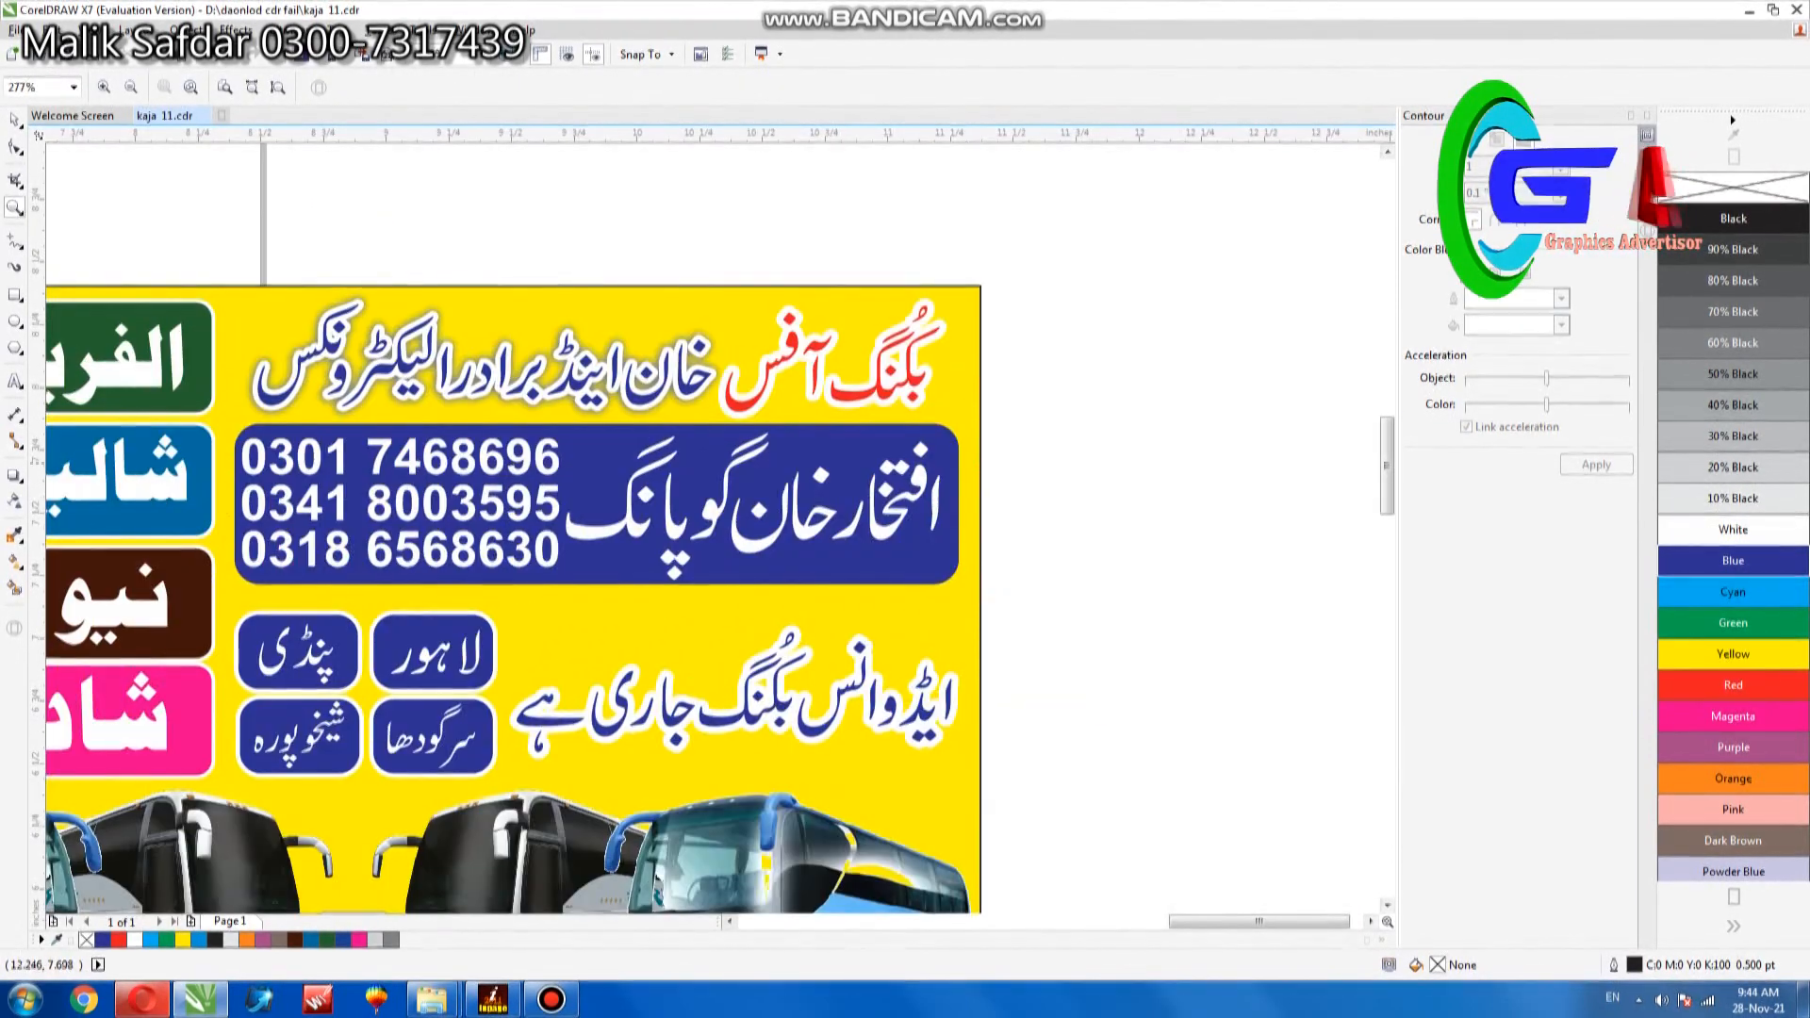
{"action": "left_click", "coordinate": [14, 120]}
{"action": "left_click", "coordinate": [891, 500]}
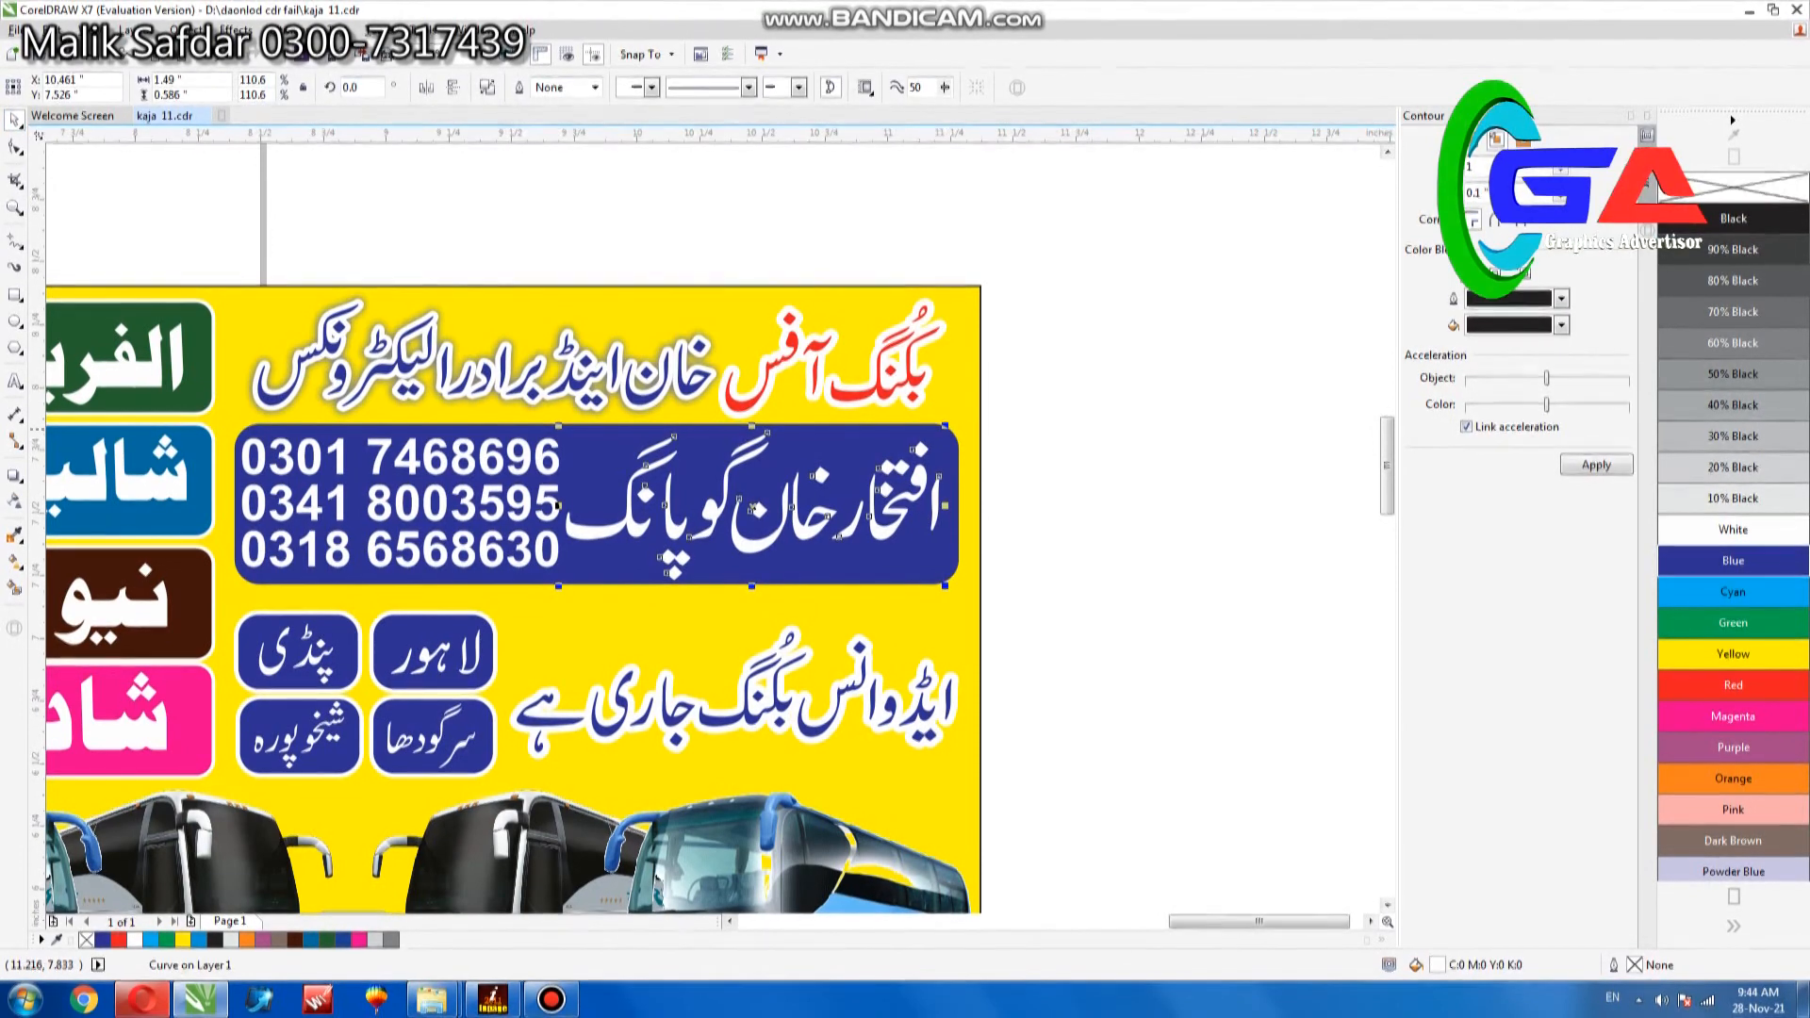
{"action": "left_click_drag", "start_coordinate": [946, 426], "coordinate": [930, 490]}
{"action": "left_click", "coordinate": [501, 551]}
{"action": "left_click", "coordinate": [755, 707]}
{"action": "key", "text": "Escape"}
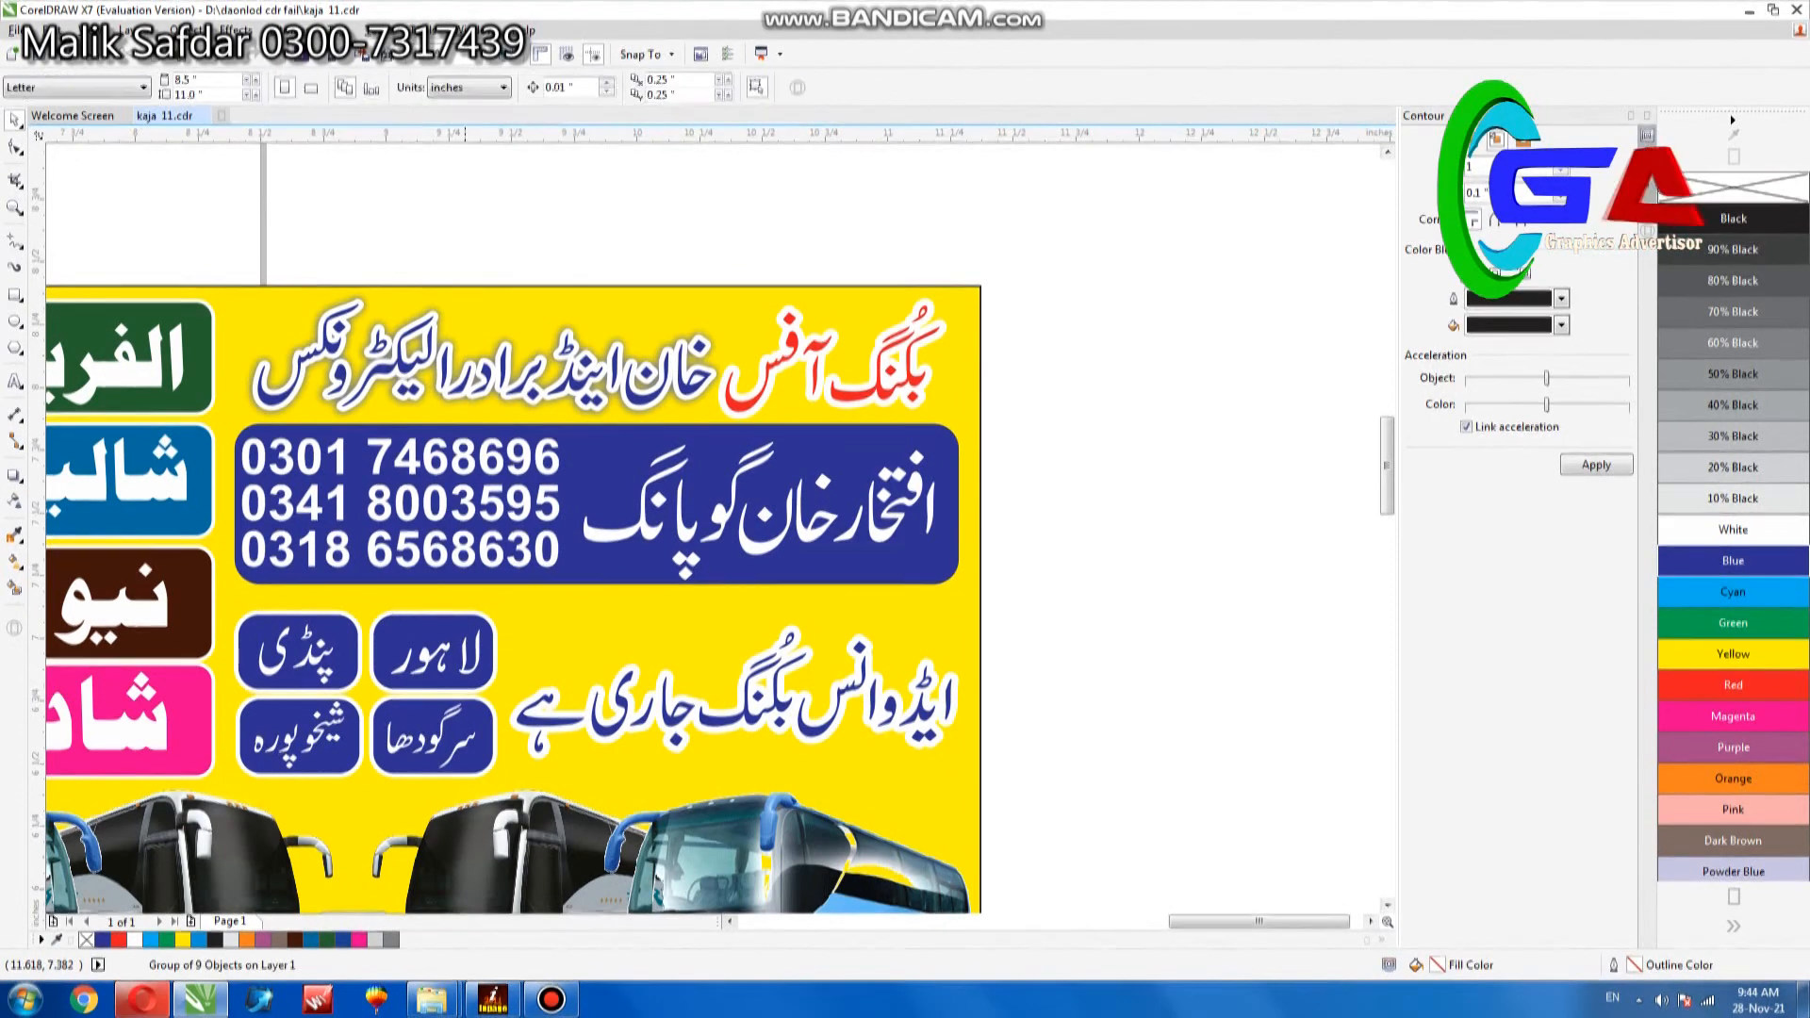
- Examine the left banner's company panels, large city lettering and headline area up close
{"action": "scroll", "coordinate": [514, 528], "scroll_direction": "down", "scroll_amount": 5}
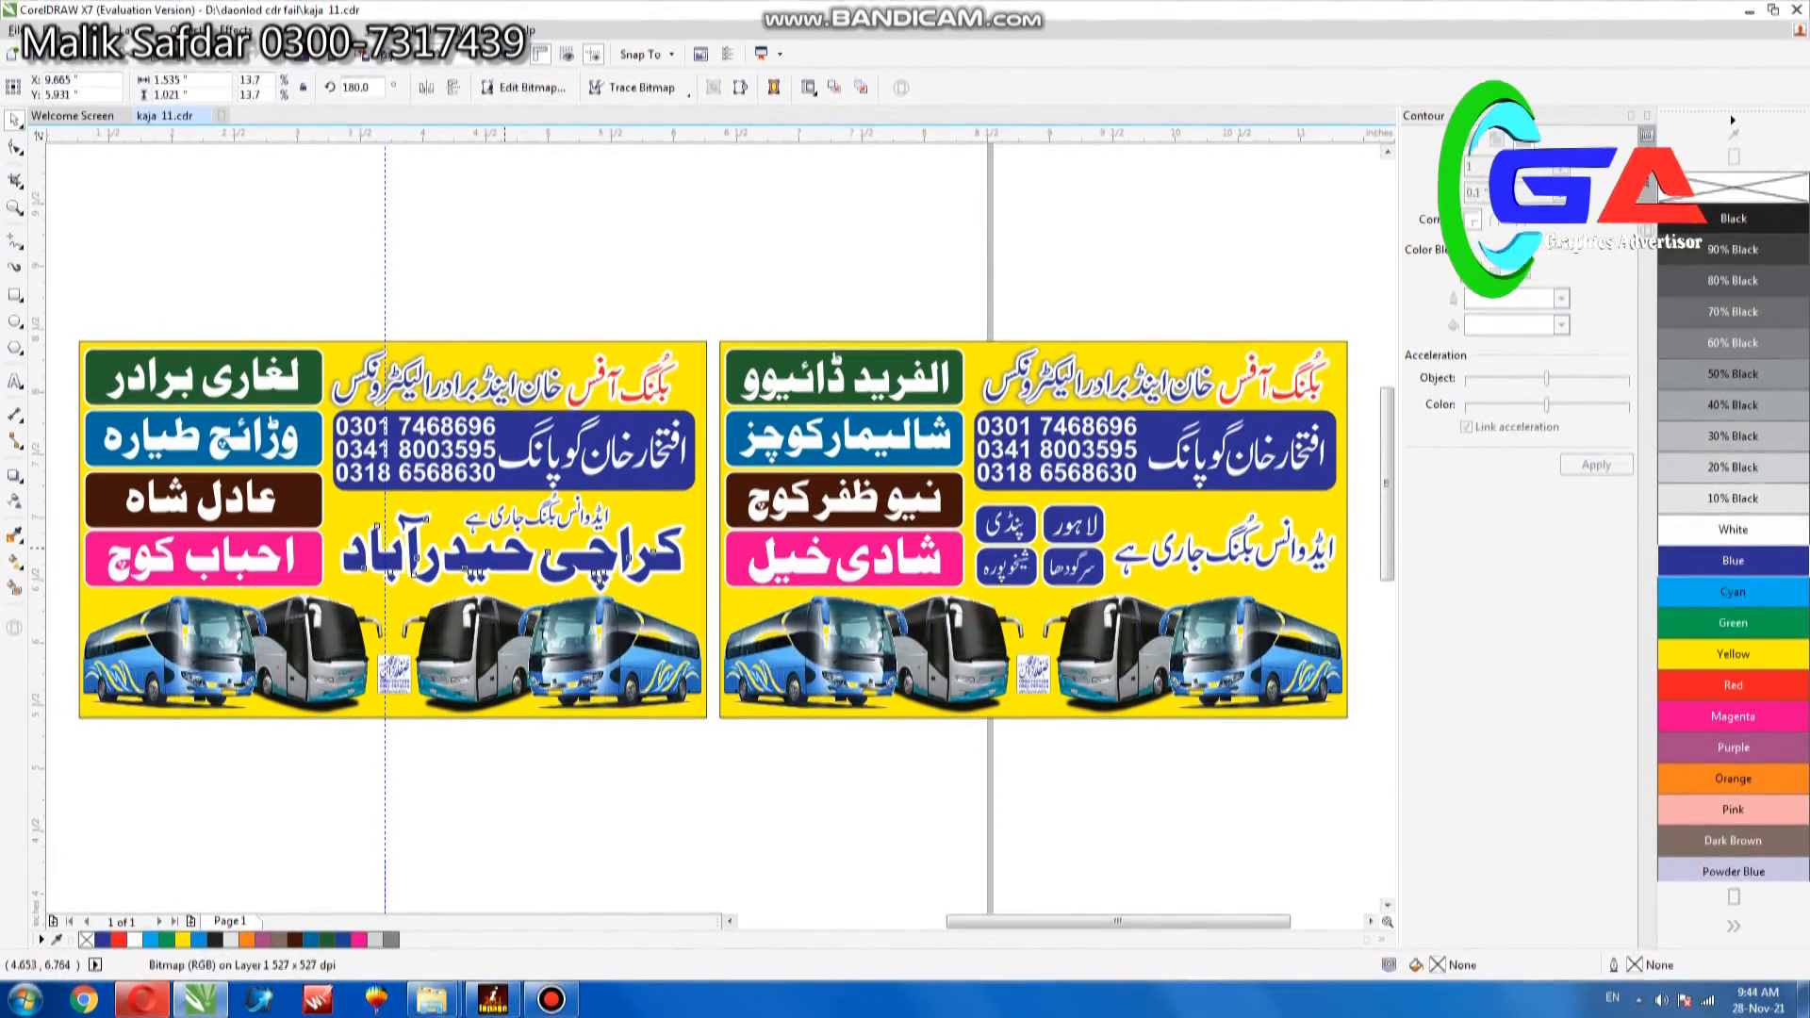
{"action": "left_click", "coordinate": [474, 547]}
{"action": "left_click", "coordinate": [15, 381]}
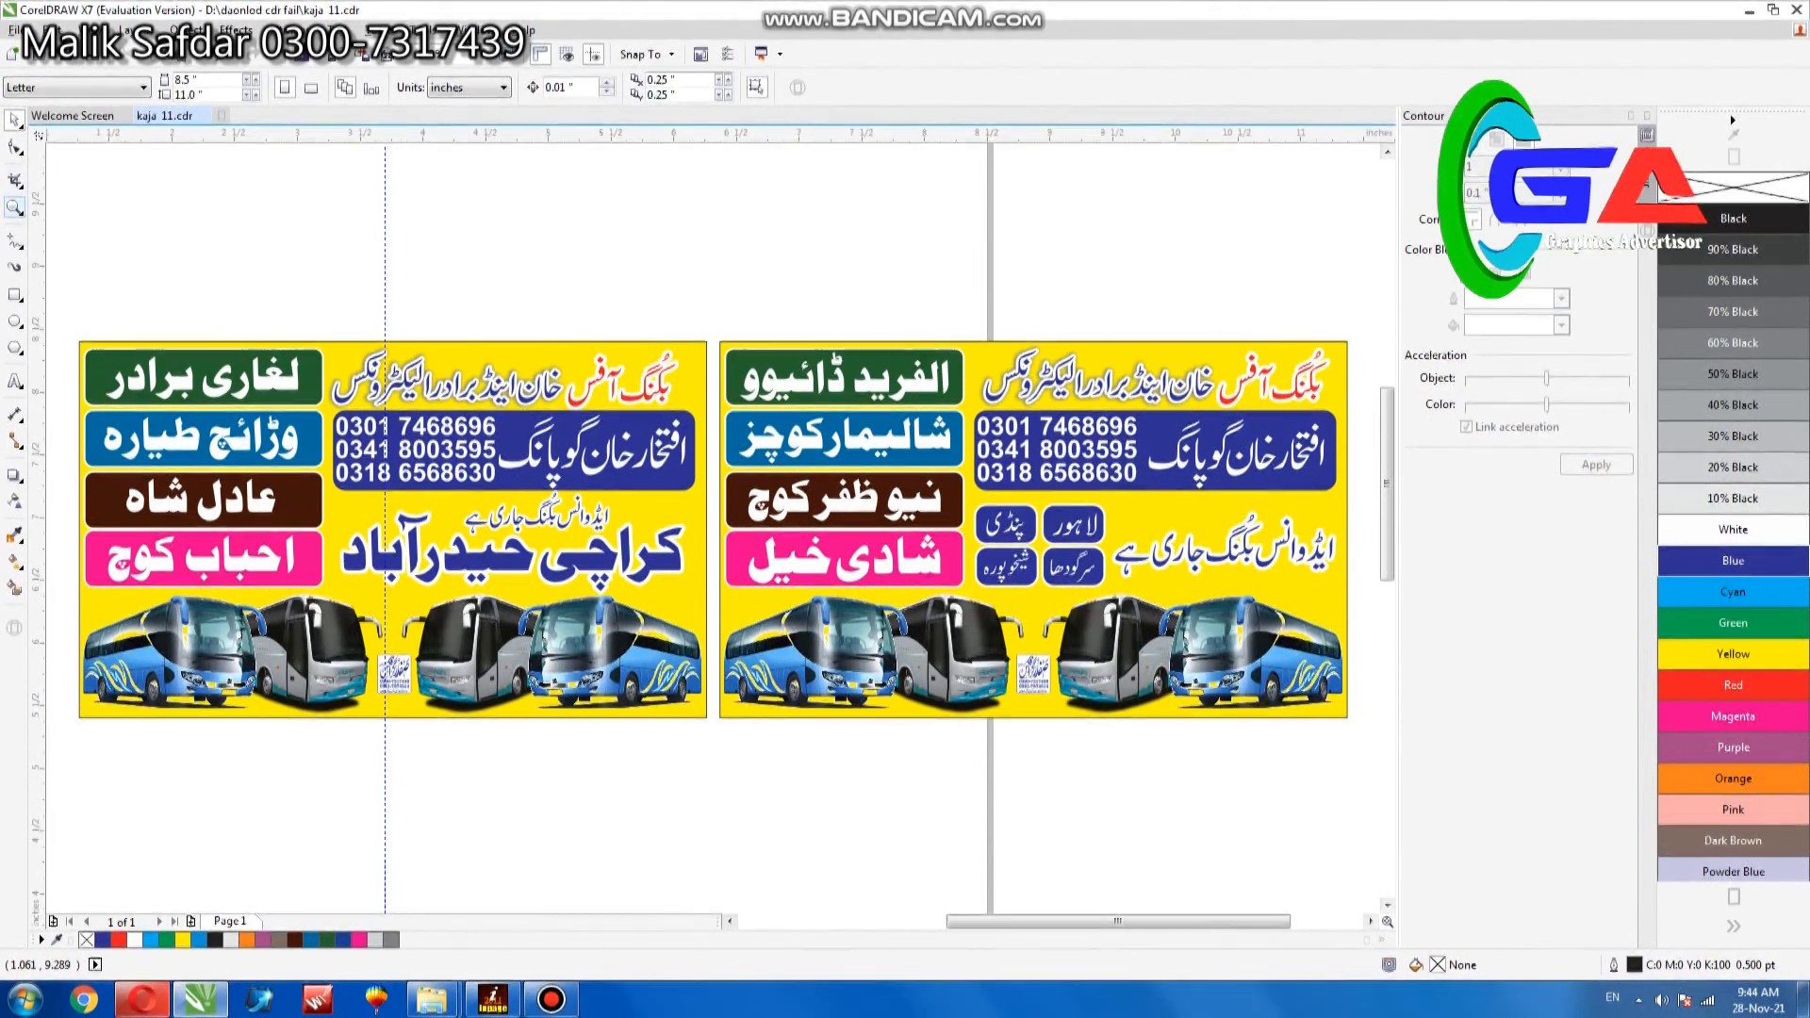
{"action": "left_click_drag", "start_coordinate": [151, 388], "coordinate": [294, 515]}
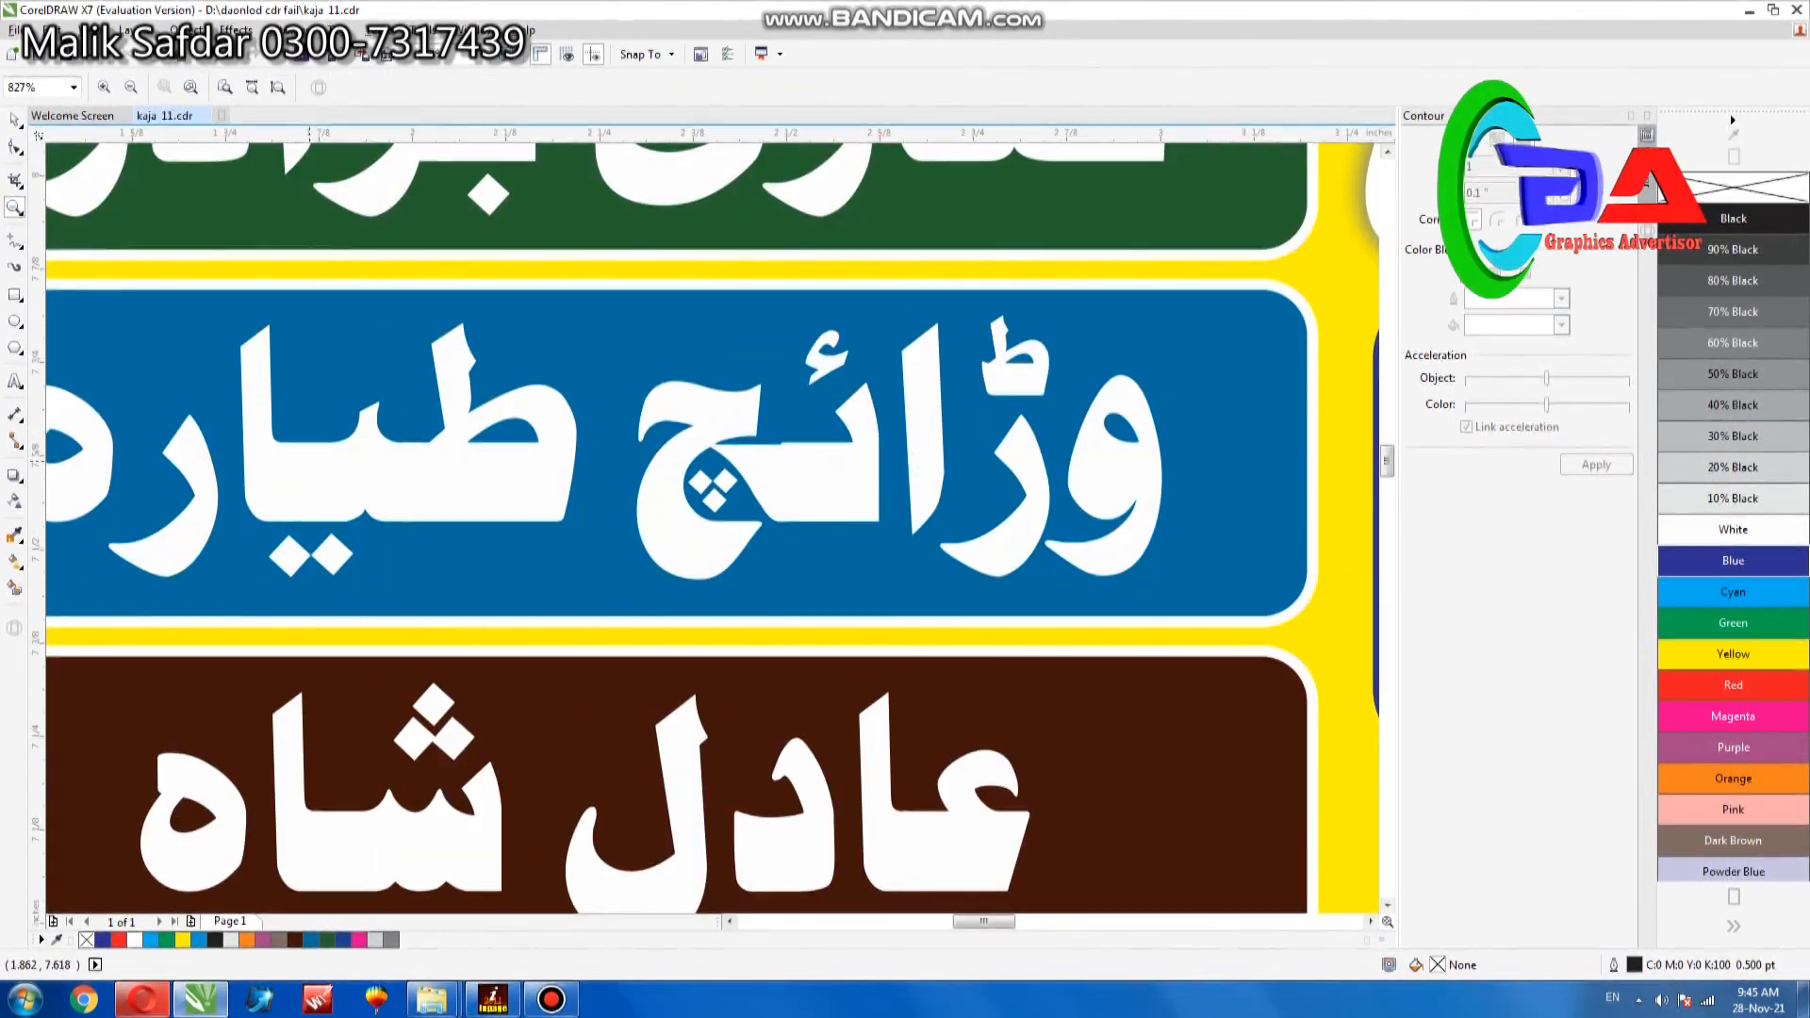
{"action": "key", "text": "F4"}
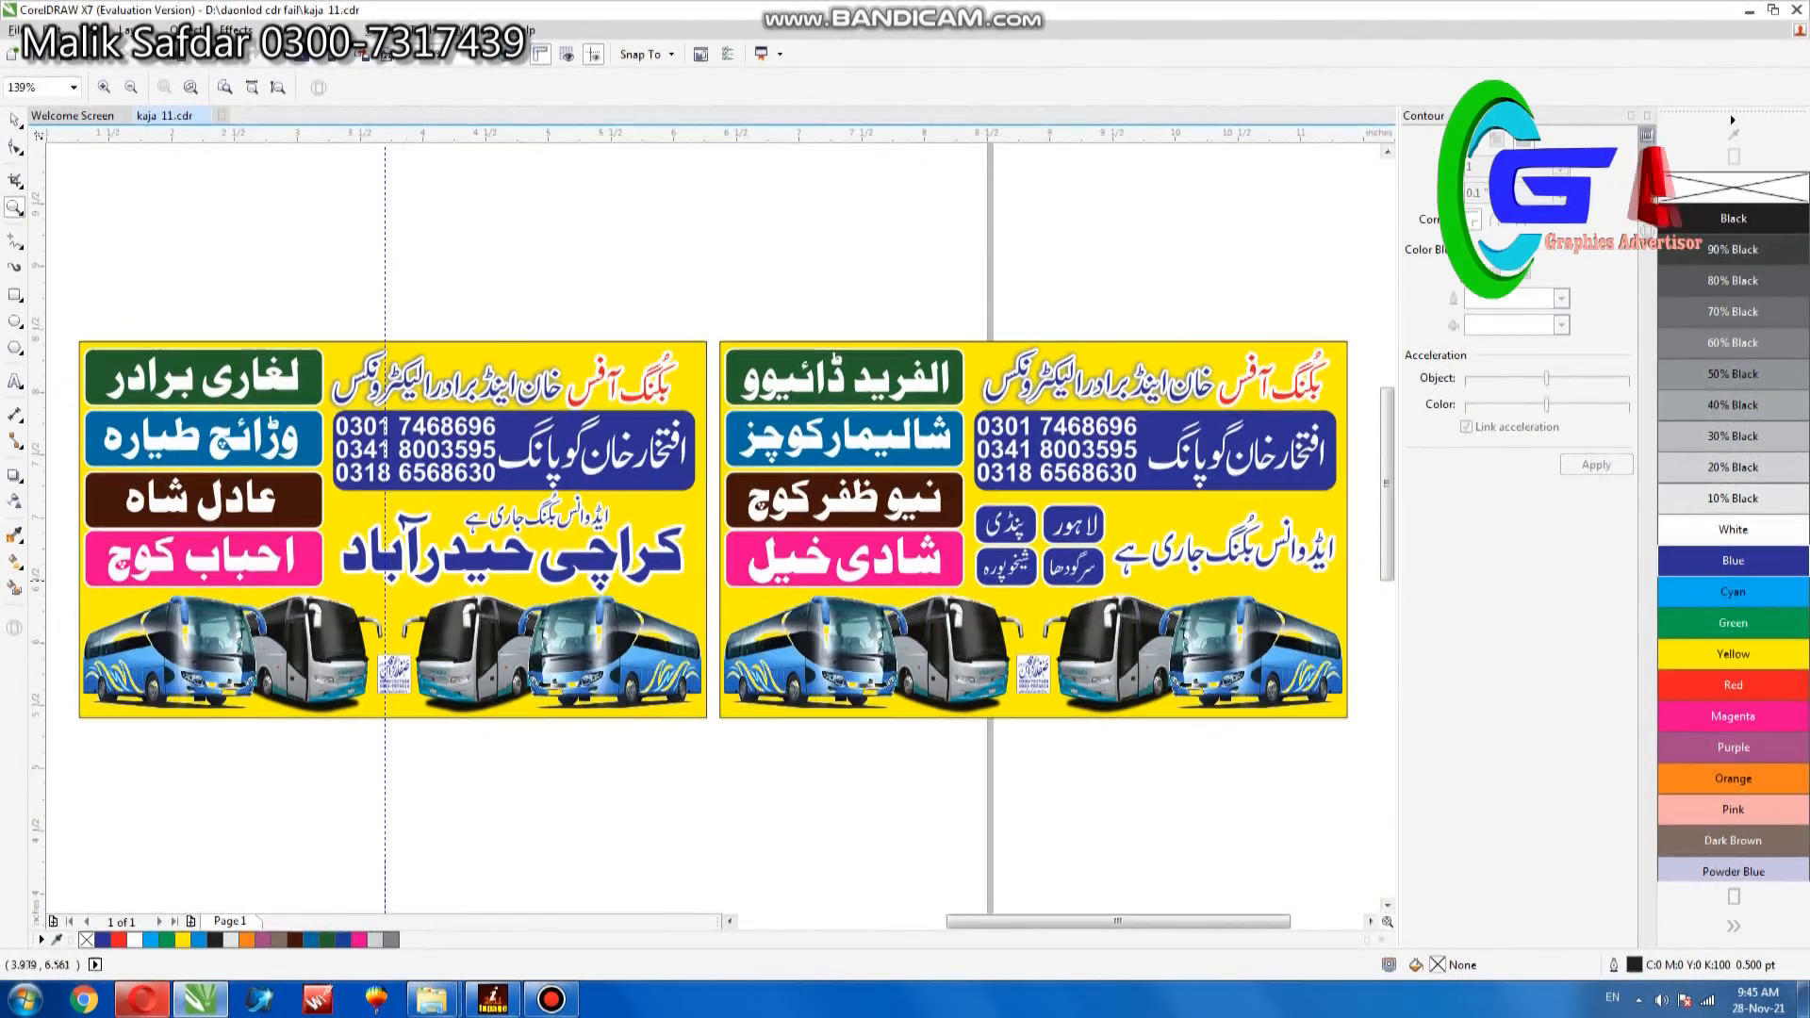
{"action": "left_click_drag", "start_coordinate": [342, 514], "coordinate": [544, 657]}
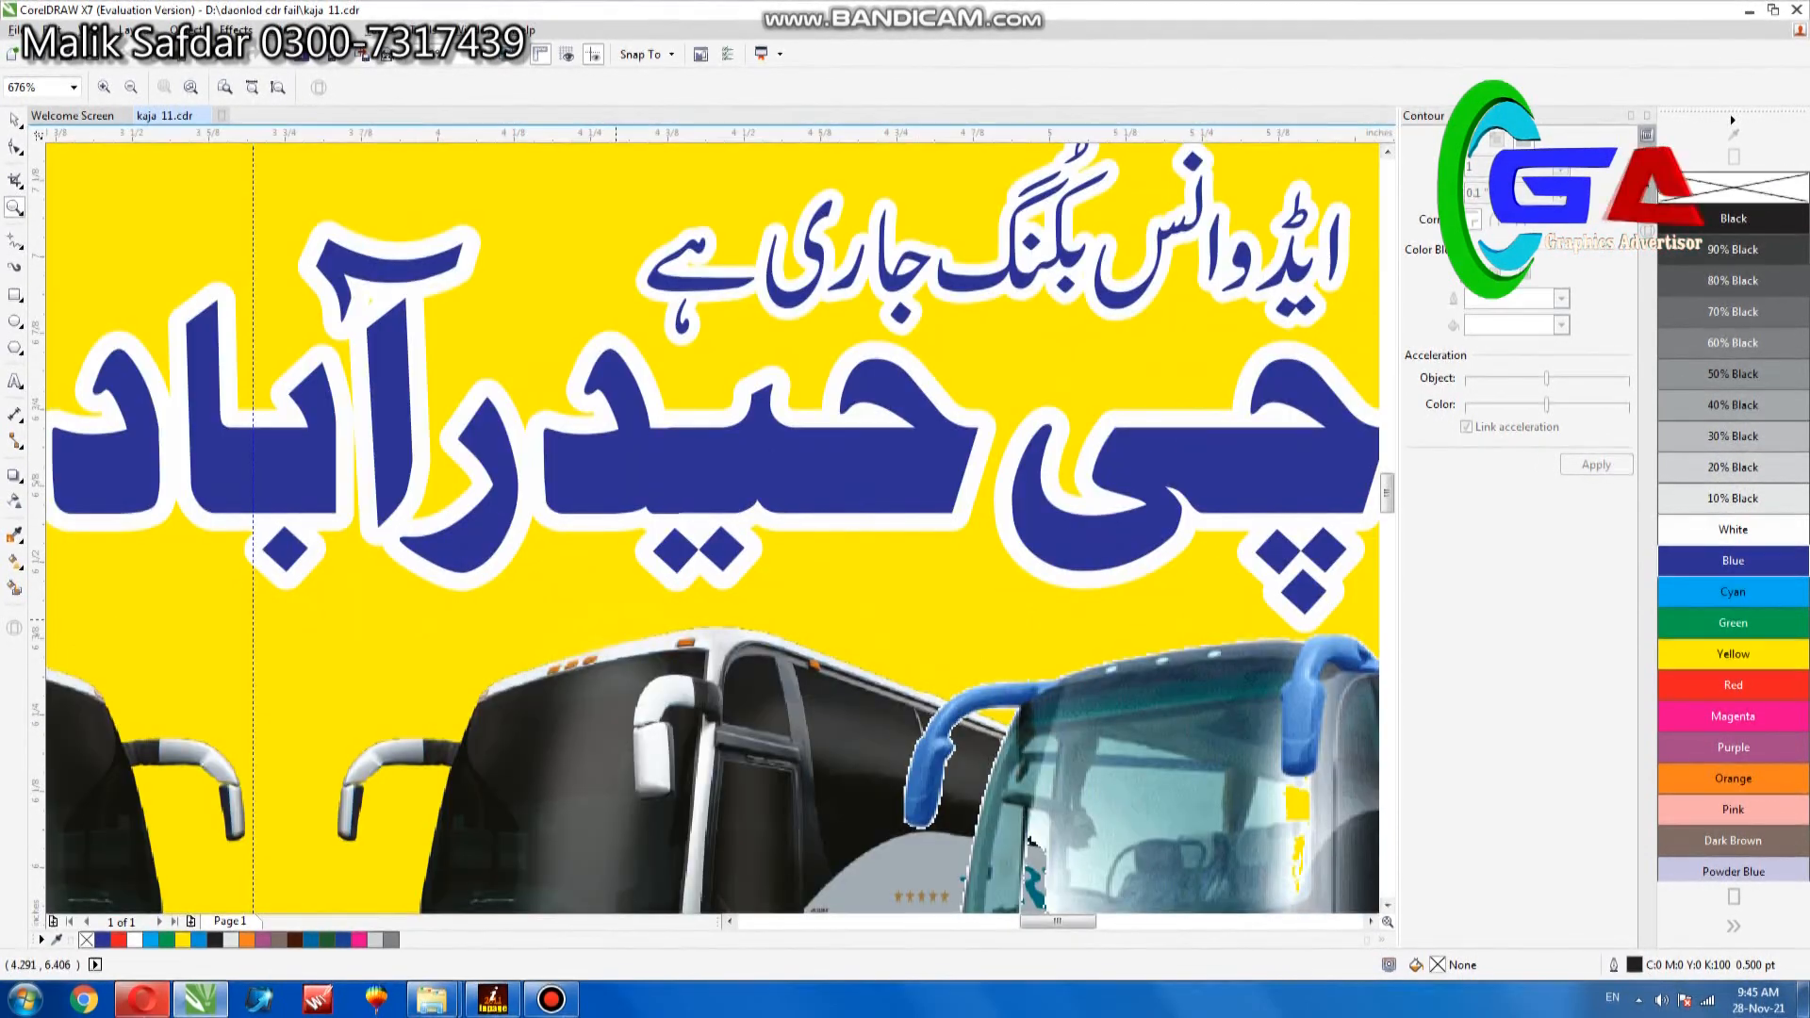
{"action": "key", "text": "F4"}
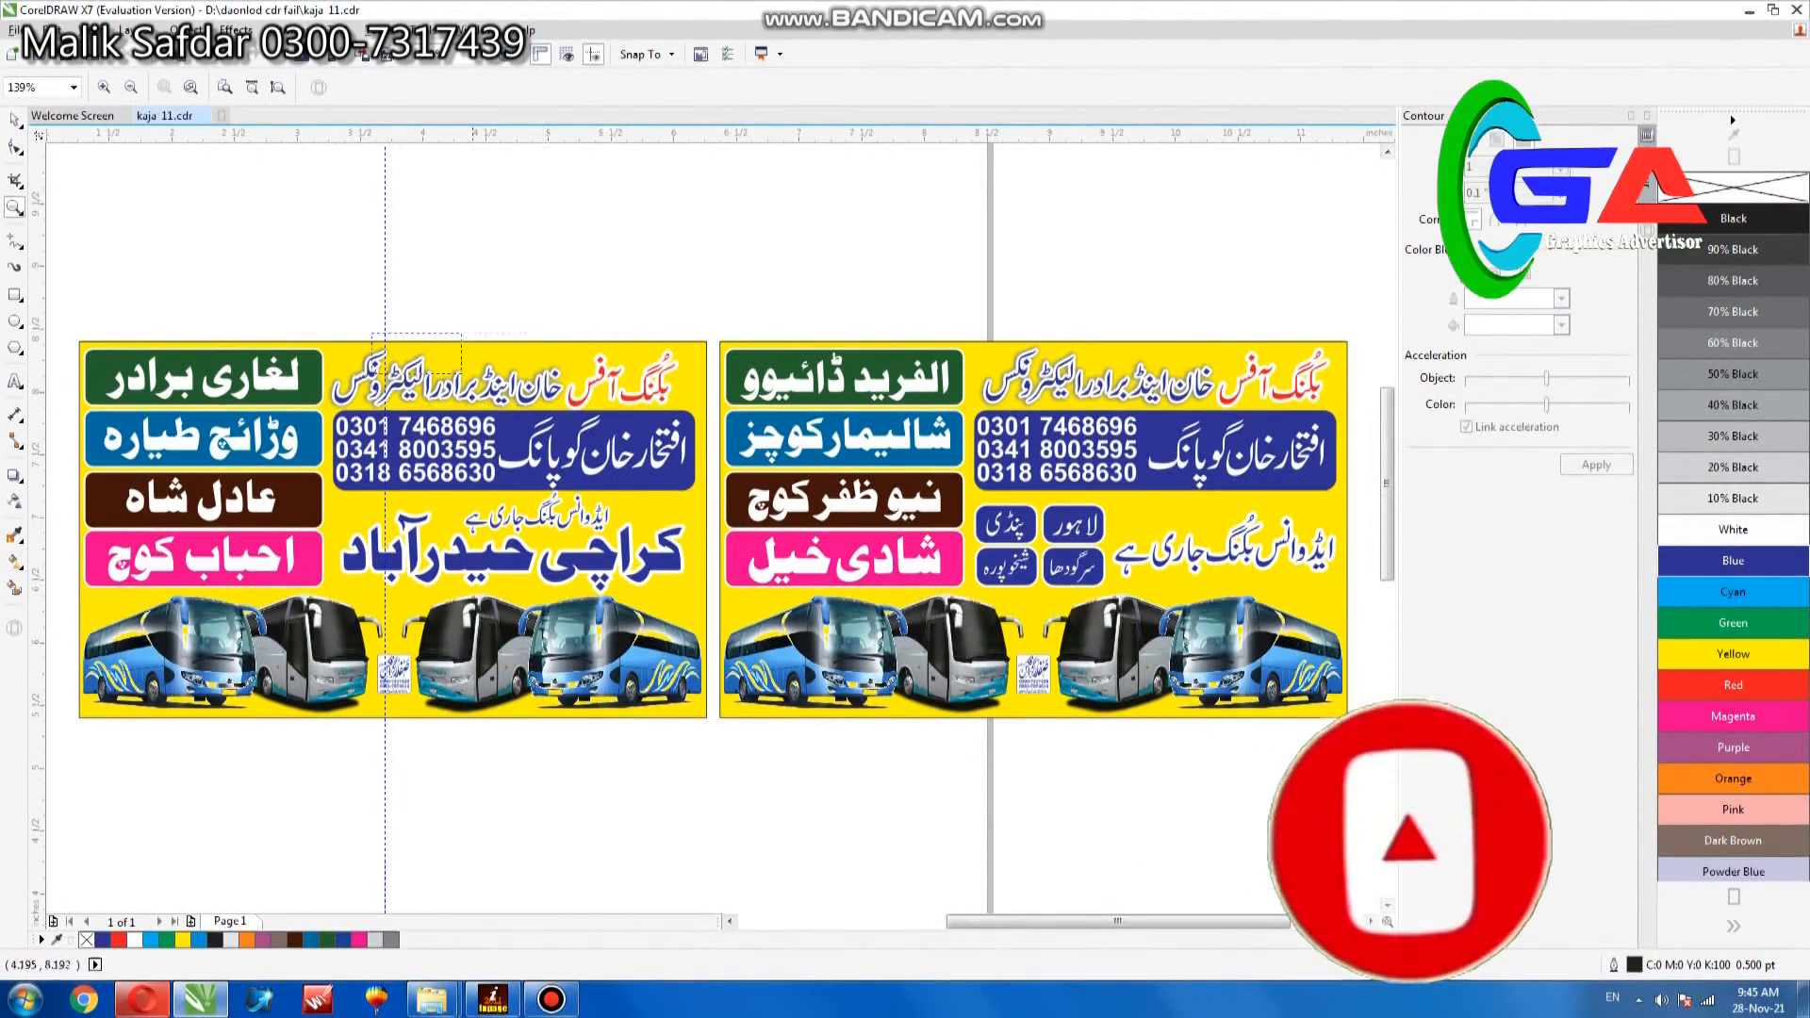
{"action": "left_click_drag", "start_coordinate": [369, 320], "coordinate": [713, 509]}
{"action": "key", "text": "F4"}
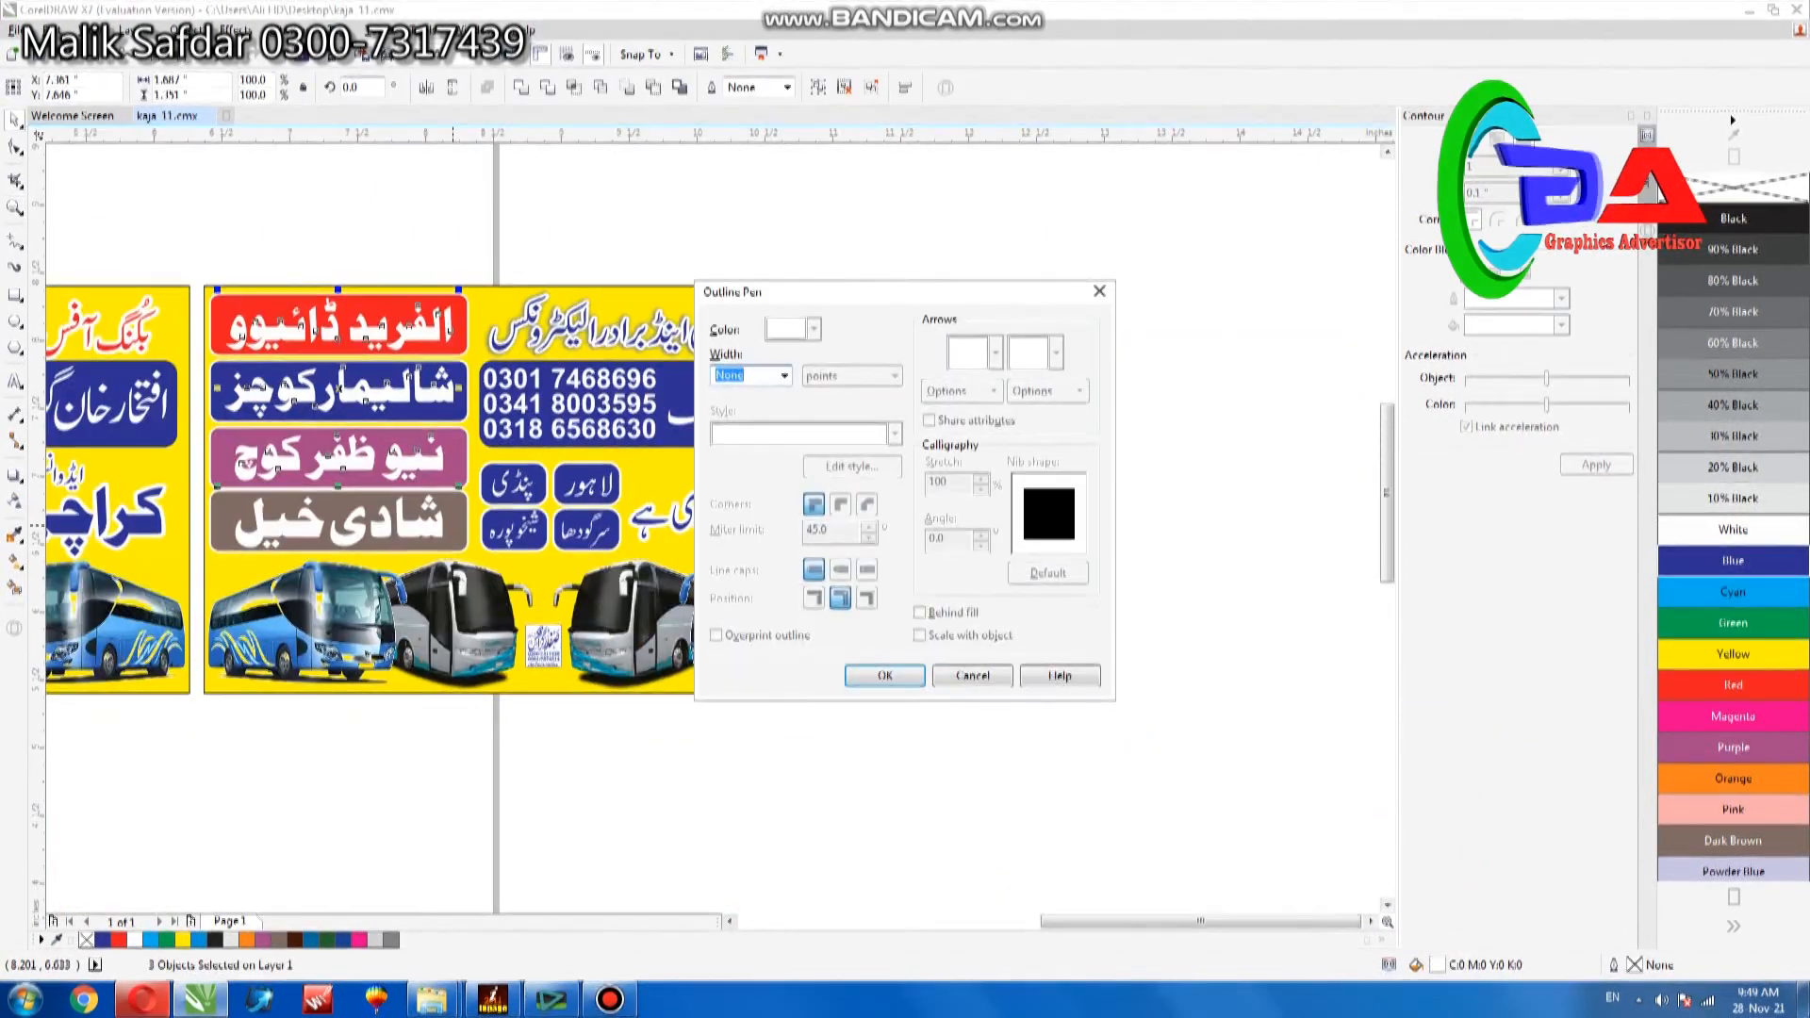
- Apply a black hairline outline with rounded corners, behind the fill and scaled with the object, to the selected company names
{"action": "left_click", "coordinate": [784, 377]}
{"action": "left_click", "coordinate": [731, 408]}
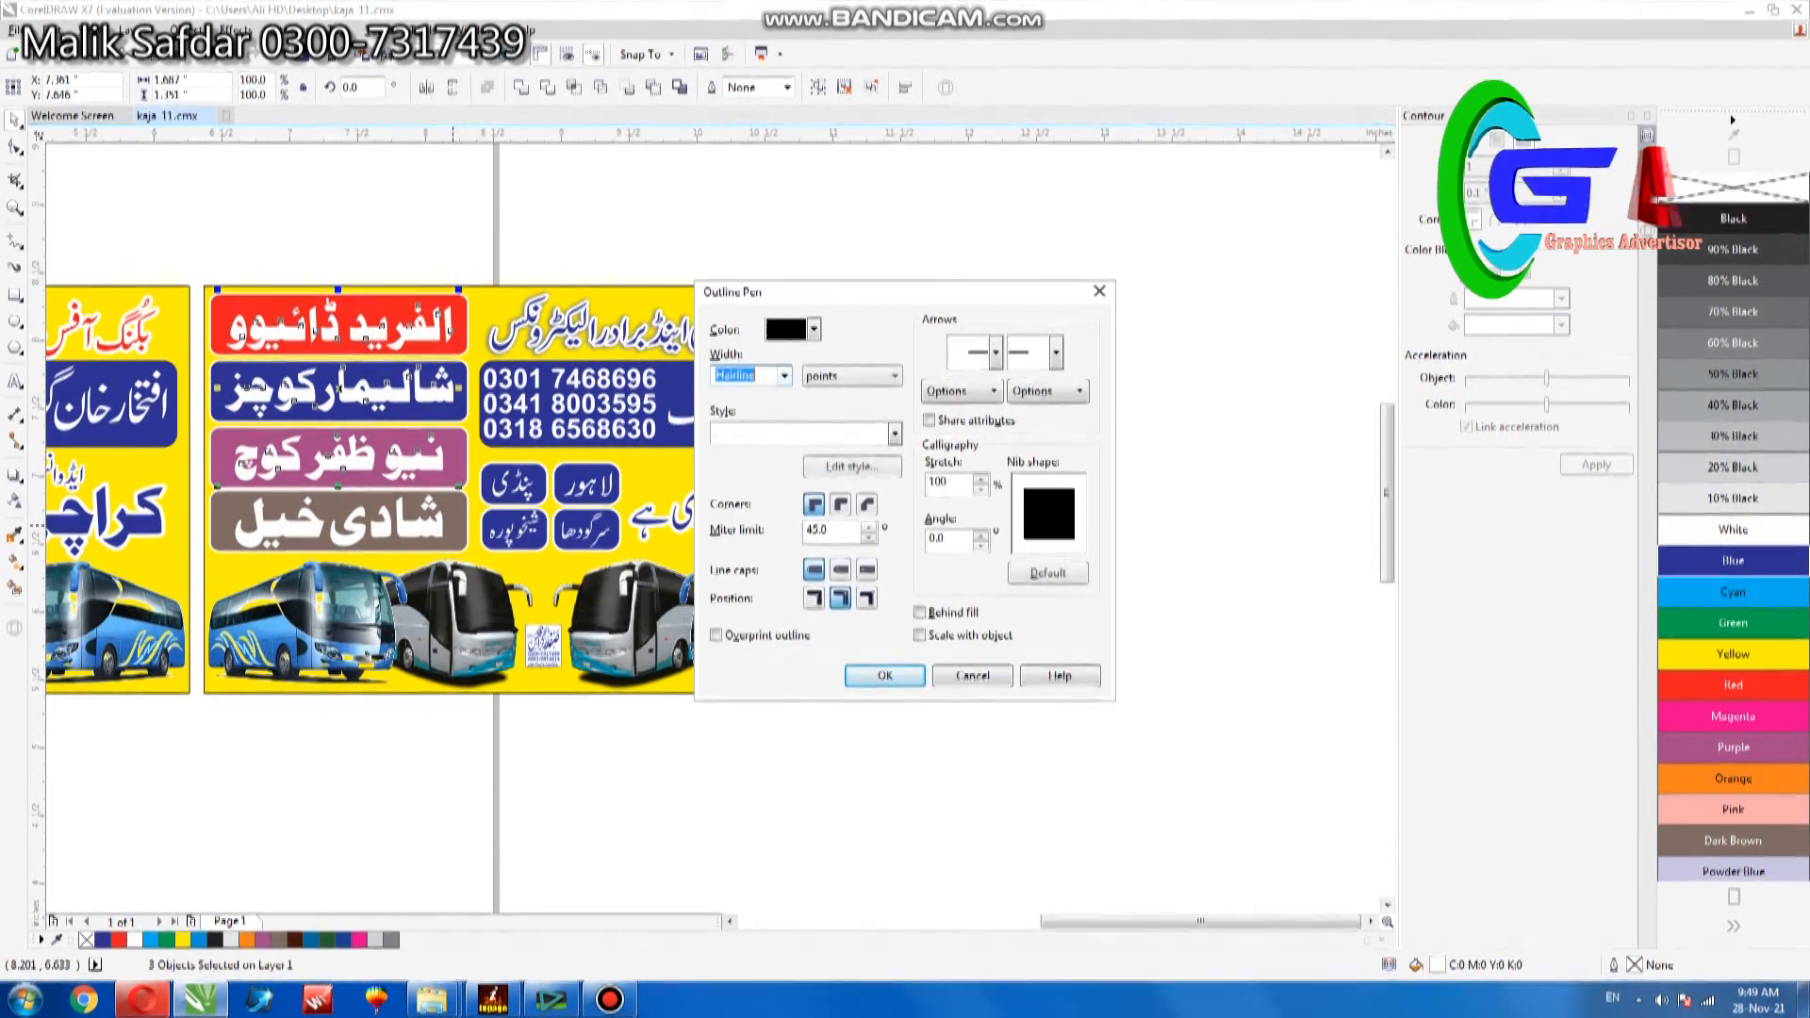
{"action": "left_click", "coordinate": [920, 612]}
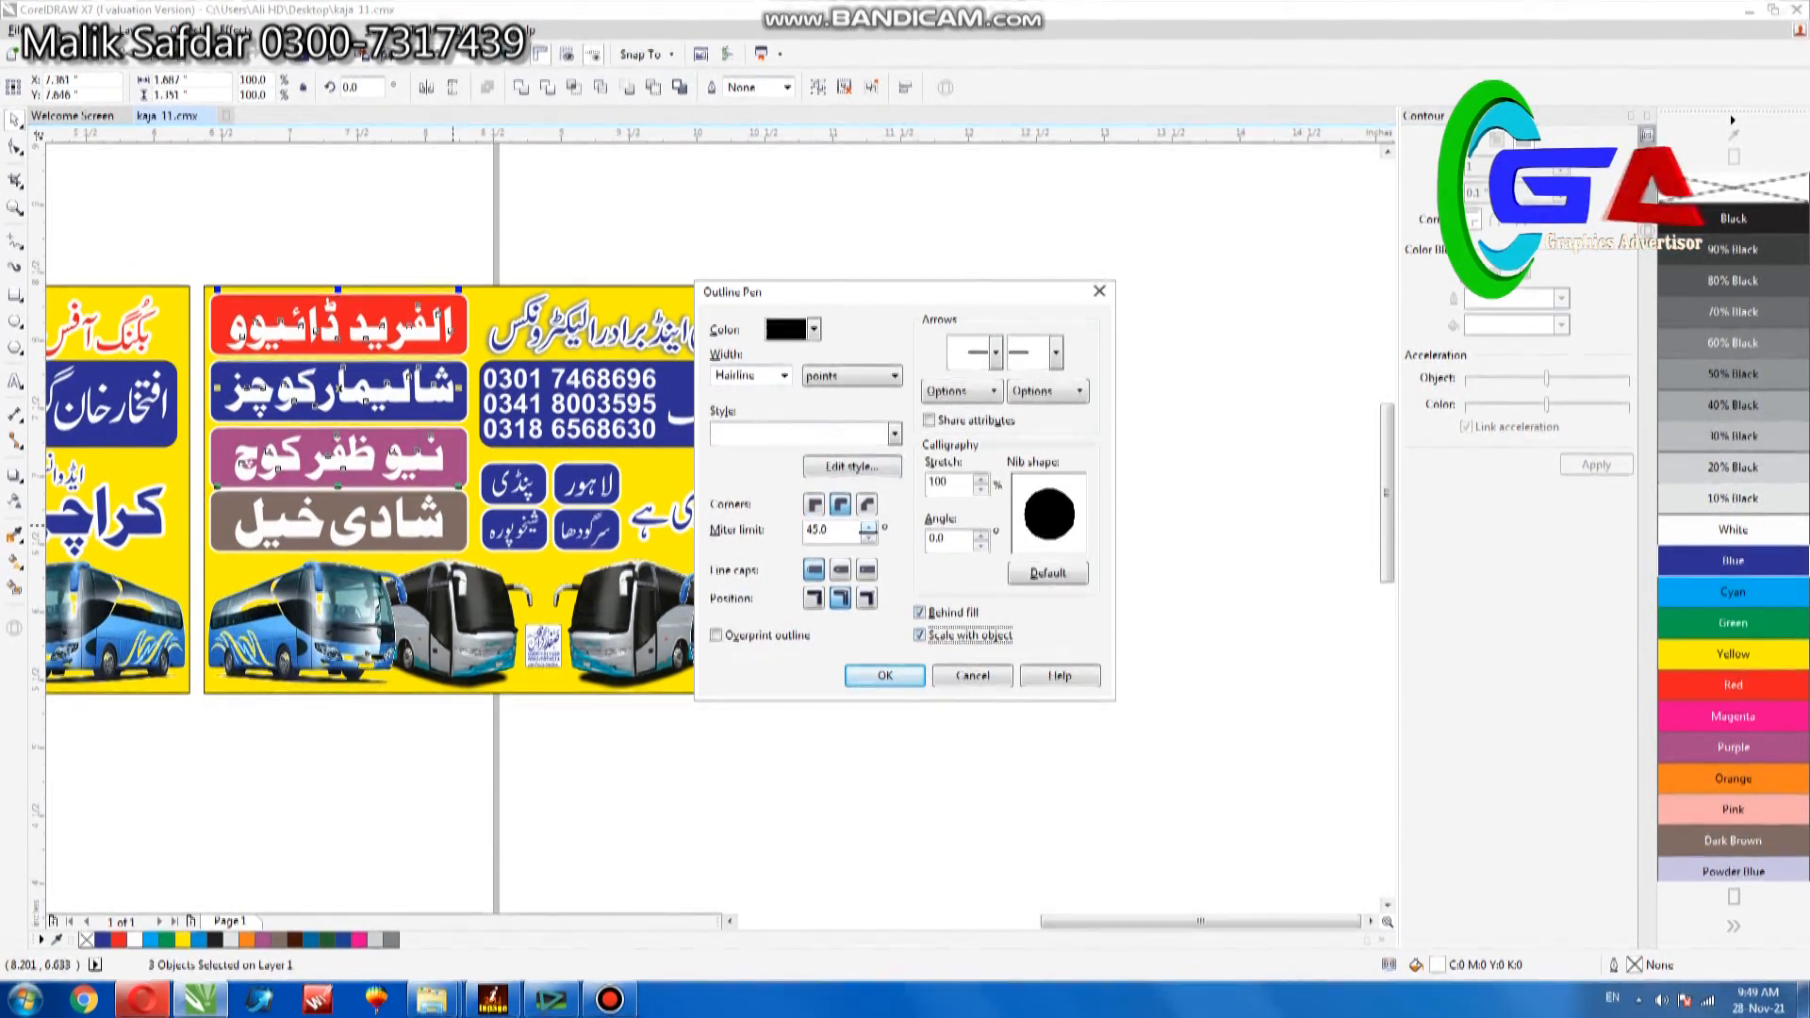
{"action": "left_click", "coordinate": [885, 675]}
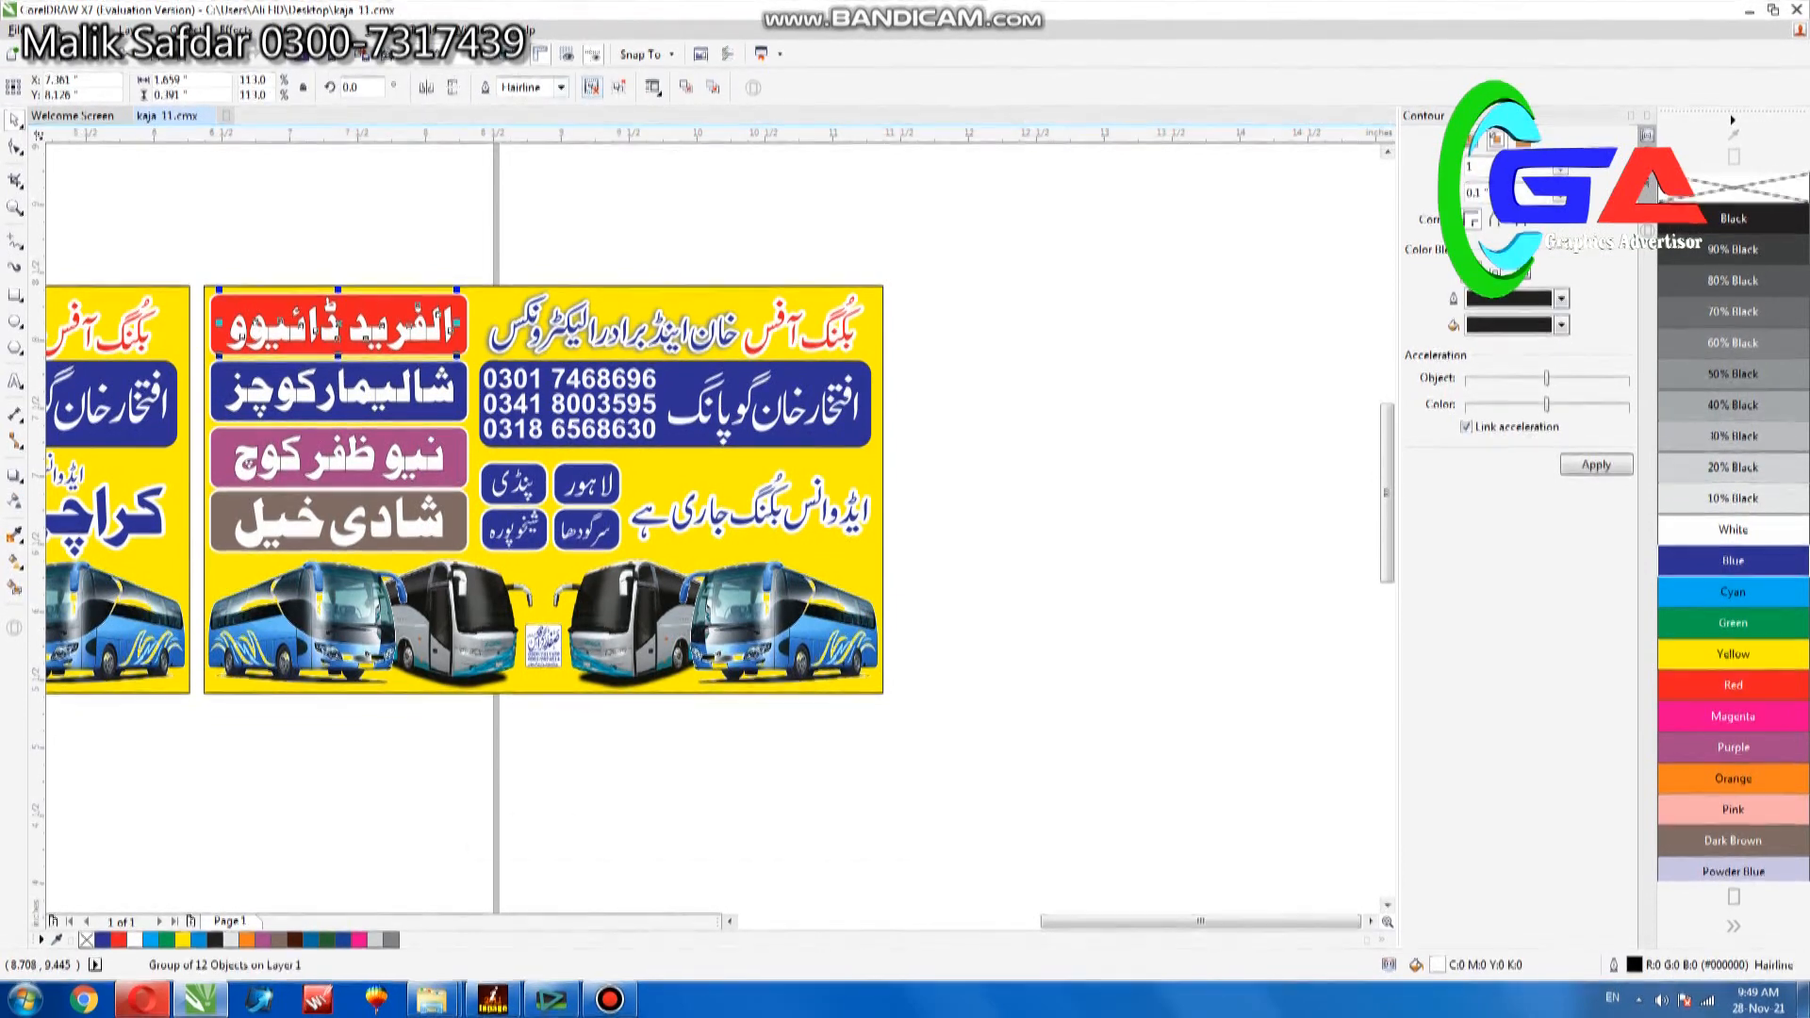
- Ungroup the red panel's company lettering, combine it into one curve, and check the brown panel's lettering up close
{"action": "key", "text": "ctrl+u"}
{"action": "key", "text": "ctrl+l"}
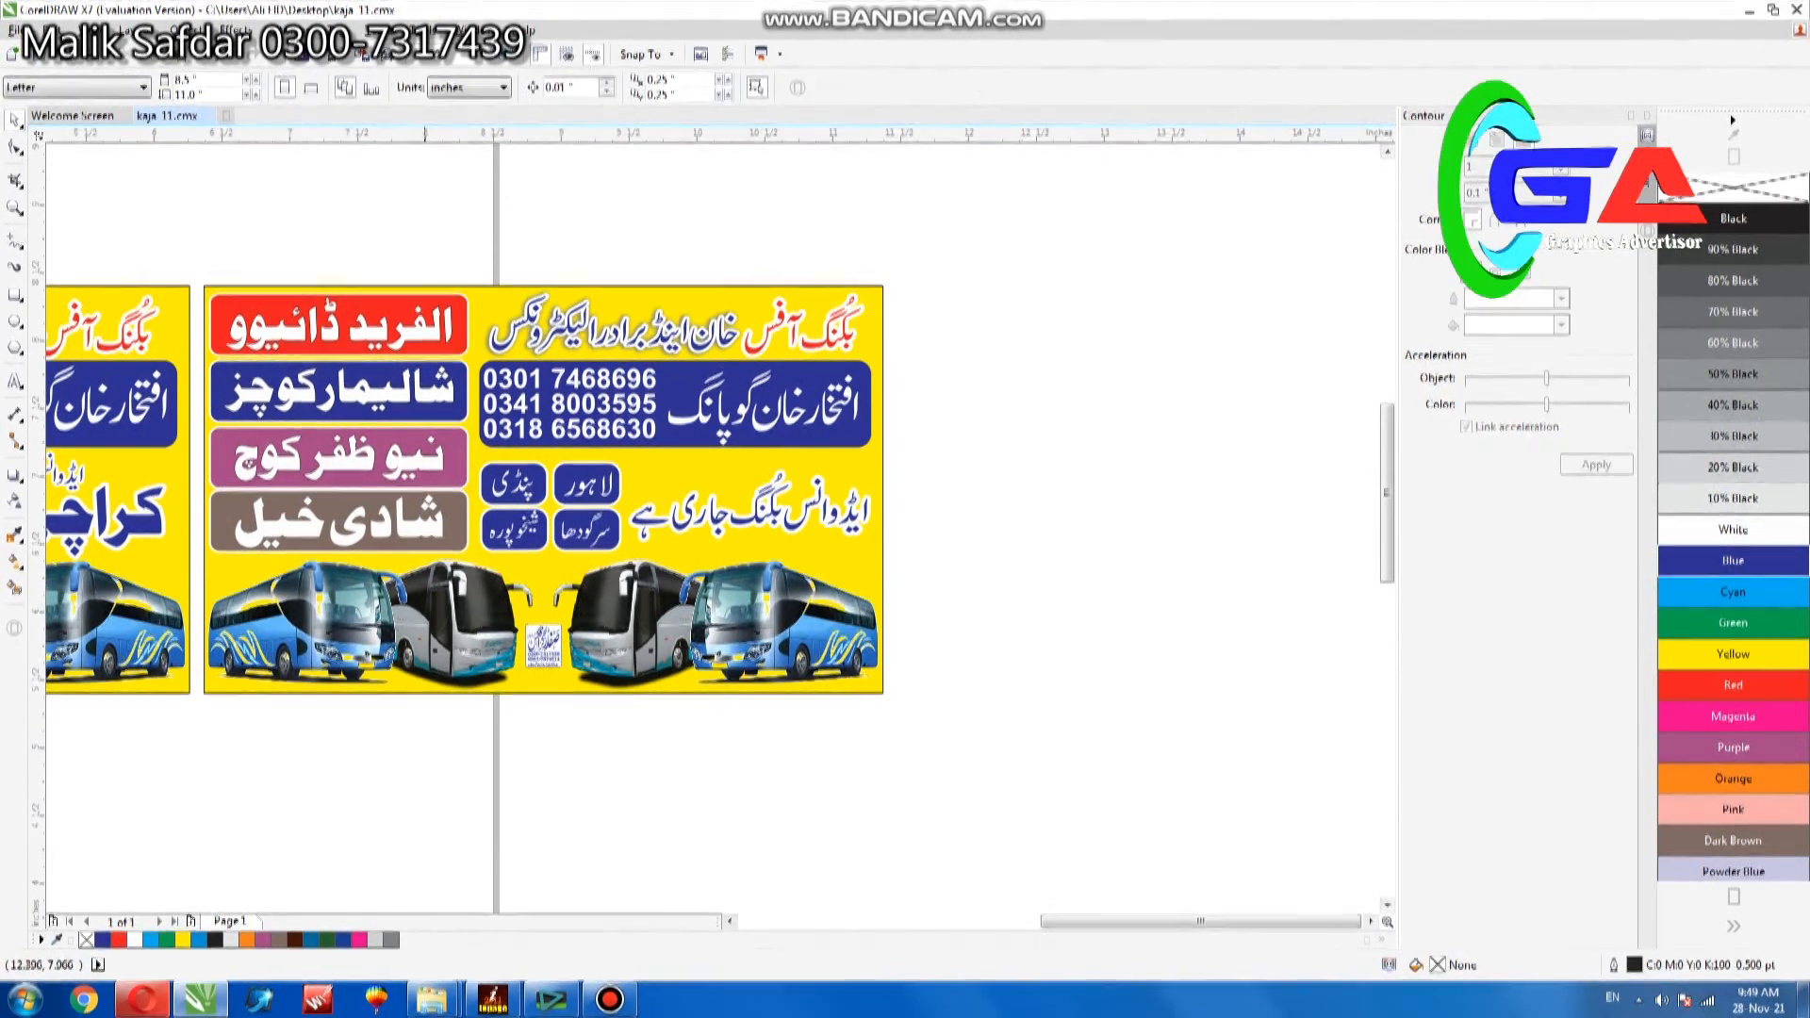
{"action": "left_click", "coordinate": [380, 526]}
{"action": "scroll", "coordinate": [380, 525], "scroll_direction": "up", "scroll_amount": 3}
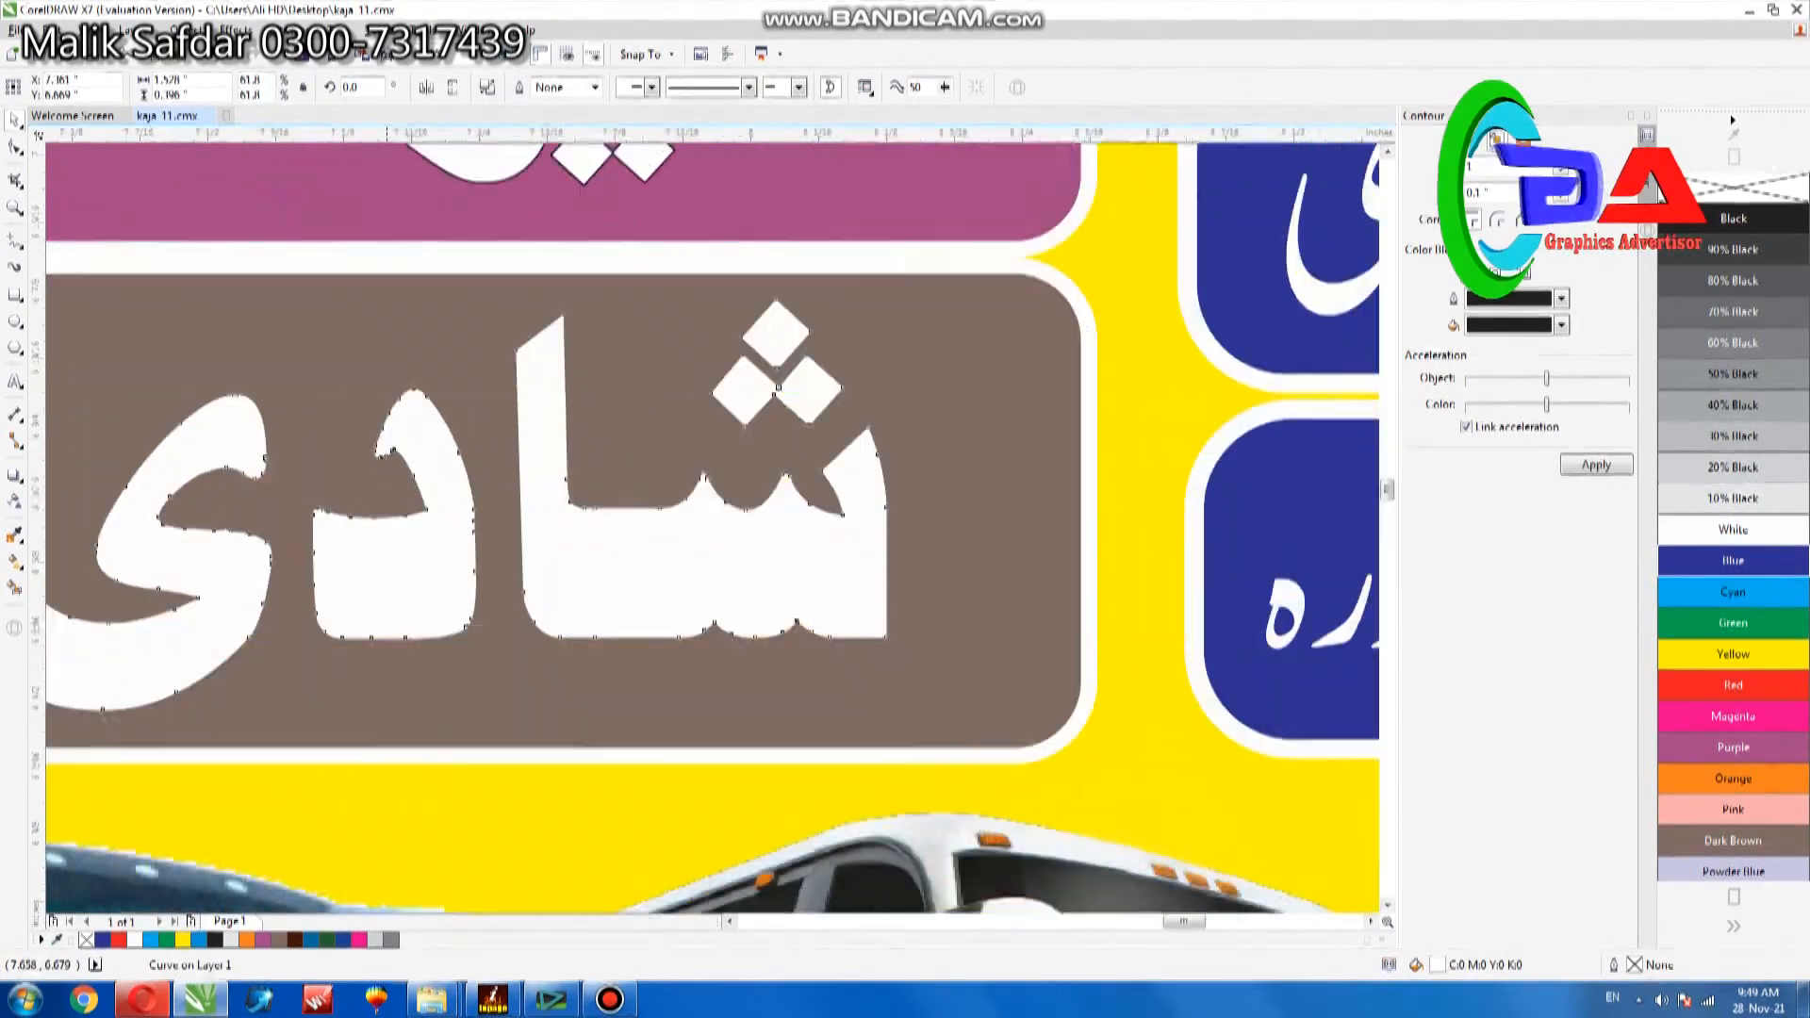
{"action": "scroll", "coordinate": [380, 525], "scroll_direction": "up", "scroll_amount": 1}
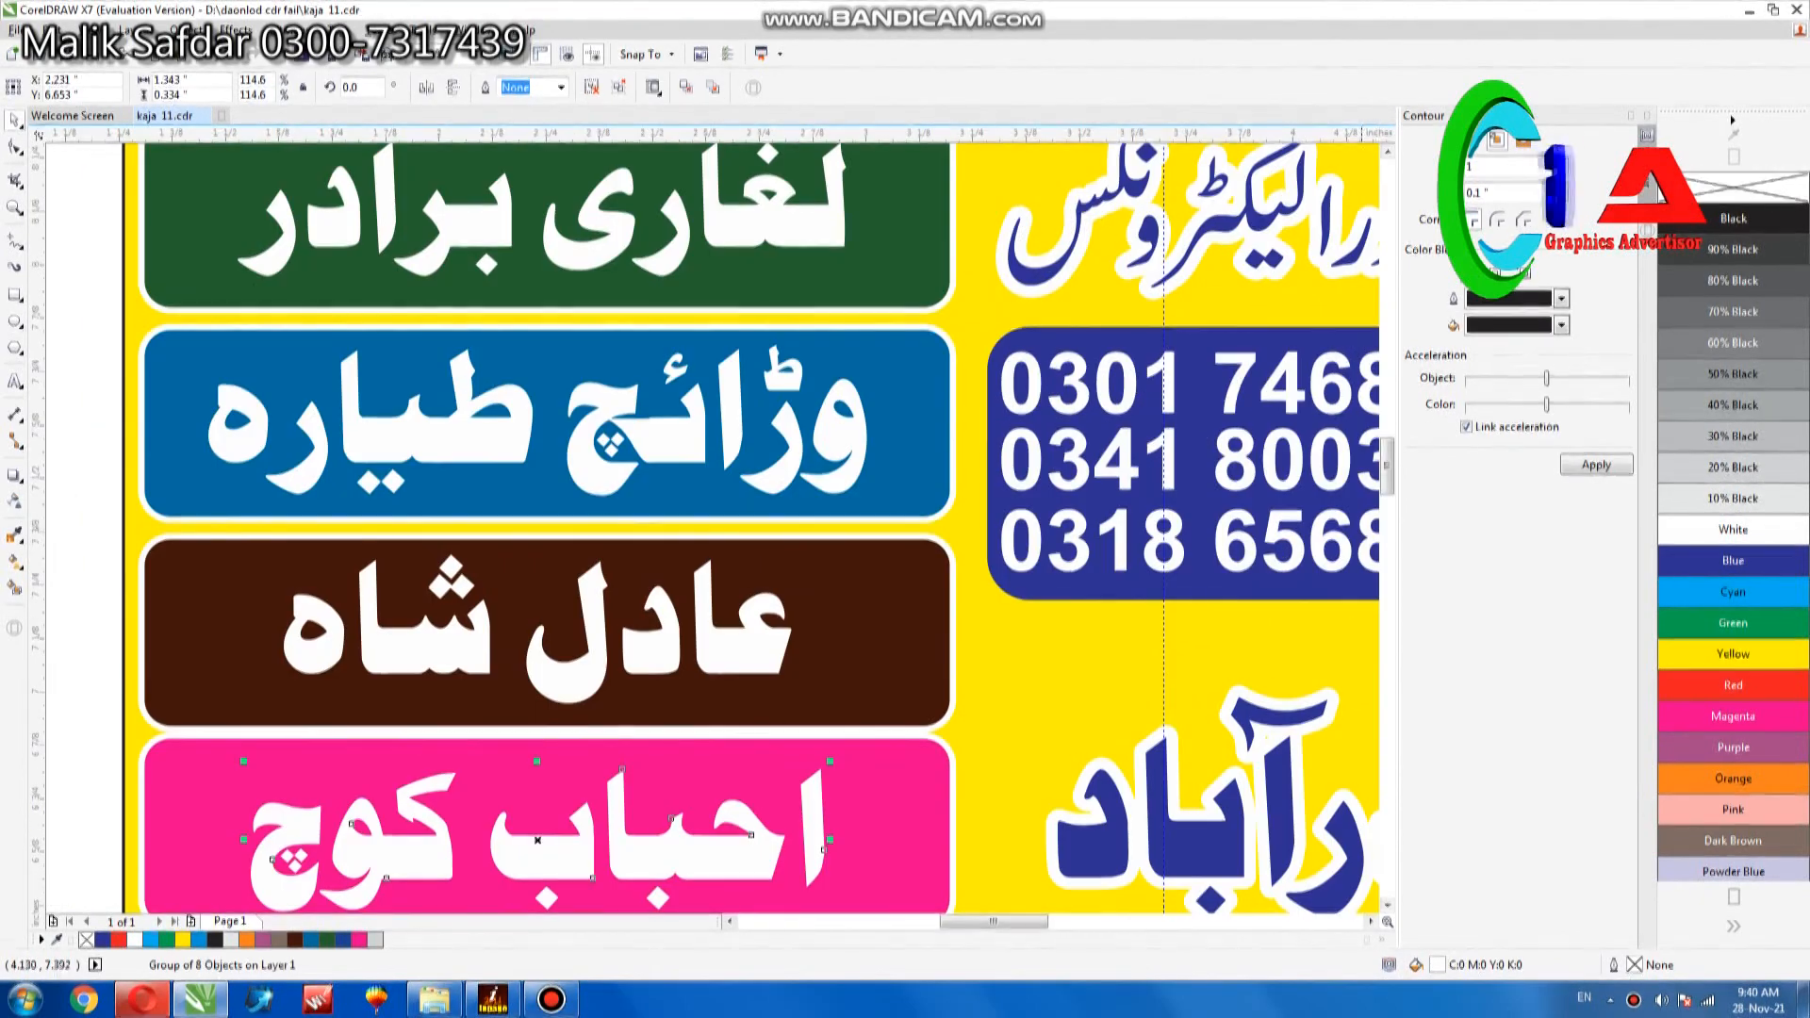
- Enlarge the white lettering on the left banner's pink panel to about 1.48 by 0.37 inches and centre it vertically
{"action": "scroll", "coordinate": [717, 564], "scroll_direction": "down", "scroll_amount": 3}
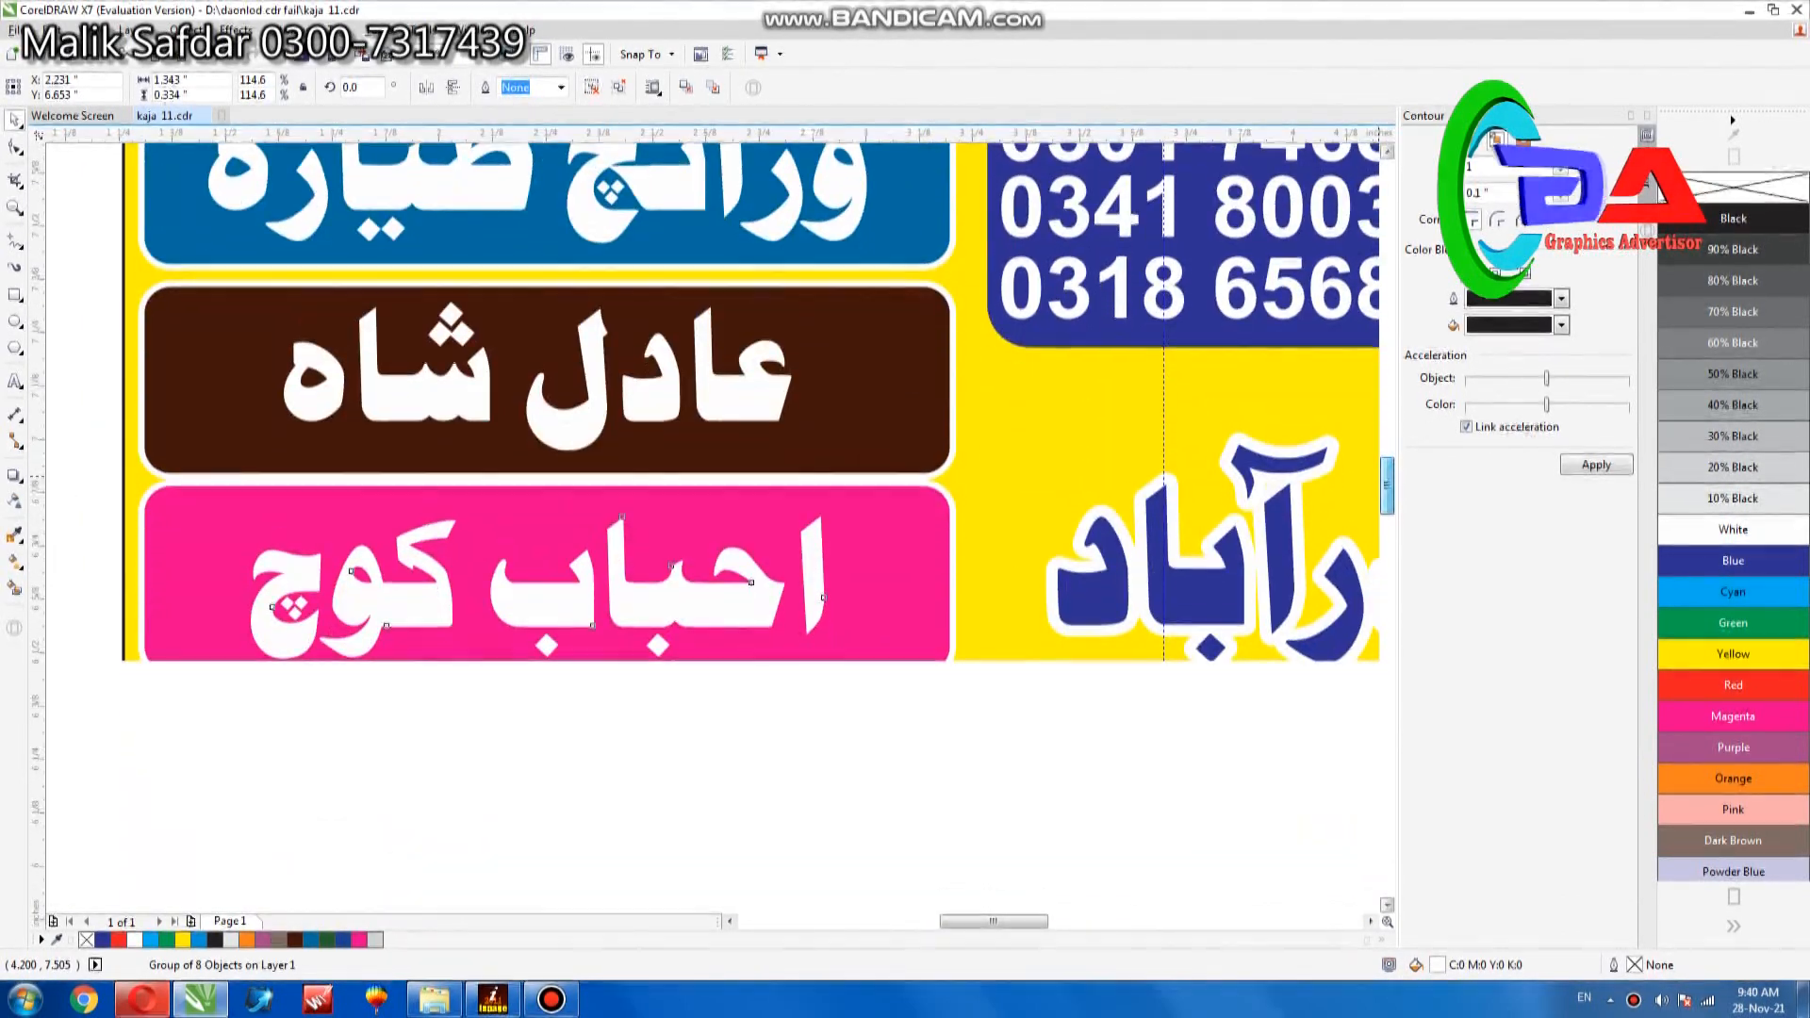
{"action": "mouse_move", "coordinate": [830, 509]}
{"action": "left_mouse_down"}
{"action": "mouse_move", "coordinate": [859, 501]}
{"action": "mouse_move", "coordinate": [837, 527]}
{"action": "left_mouse_up"}
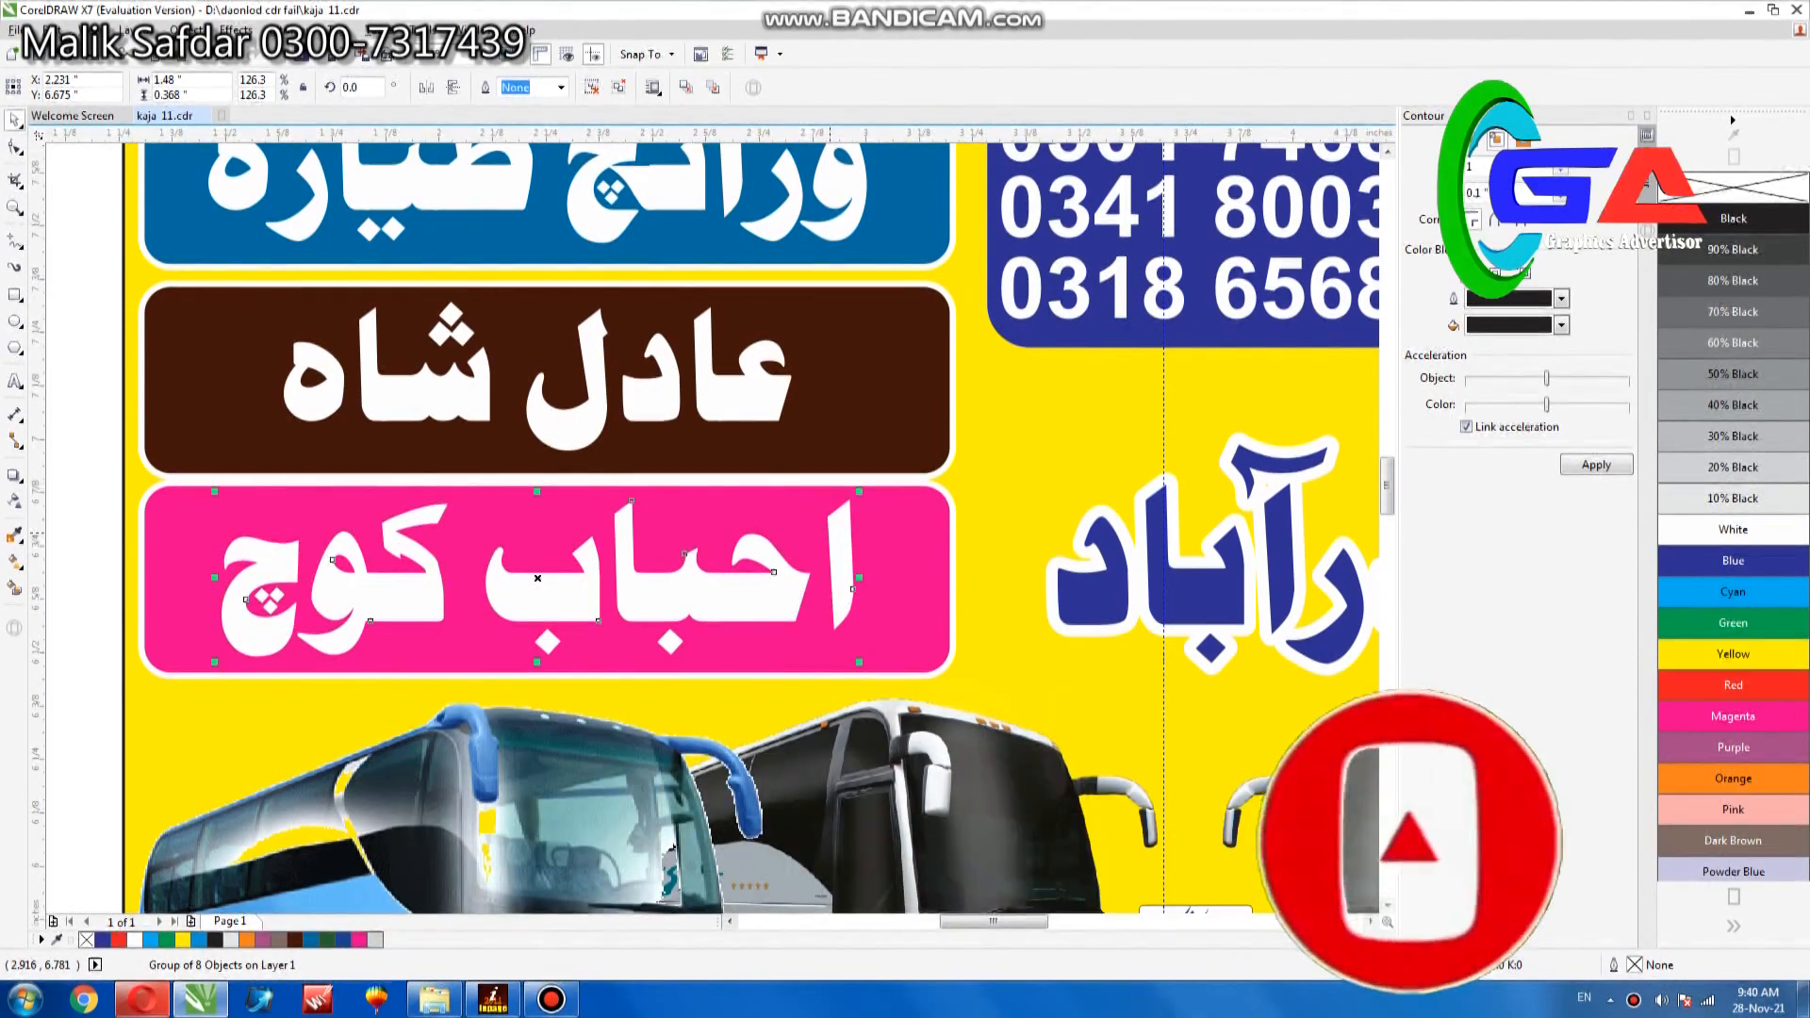
{"action": "scroll", "coordinate": [819, 526], "scroll_direction": "down", "scroll_amount": 2}
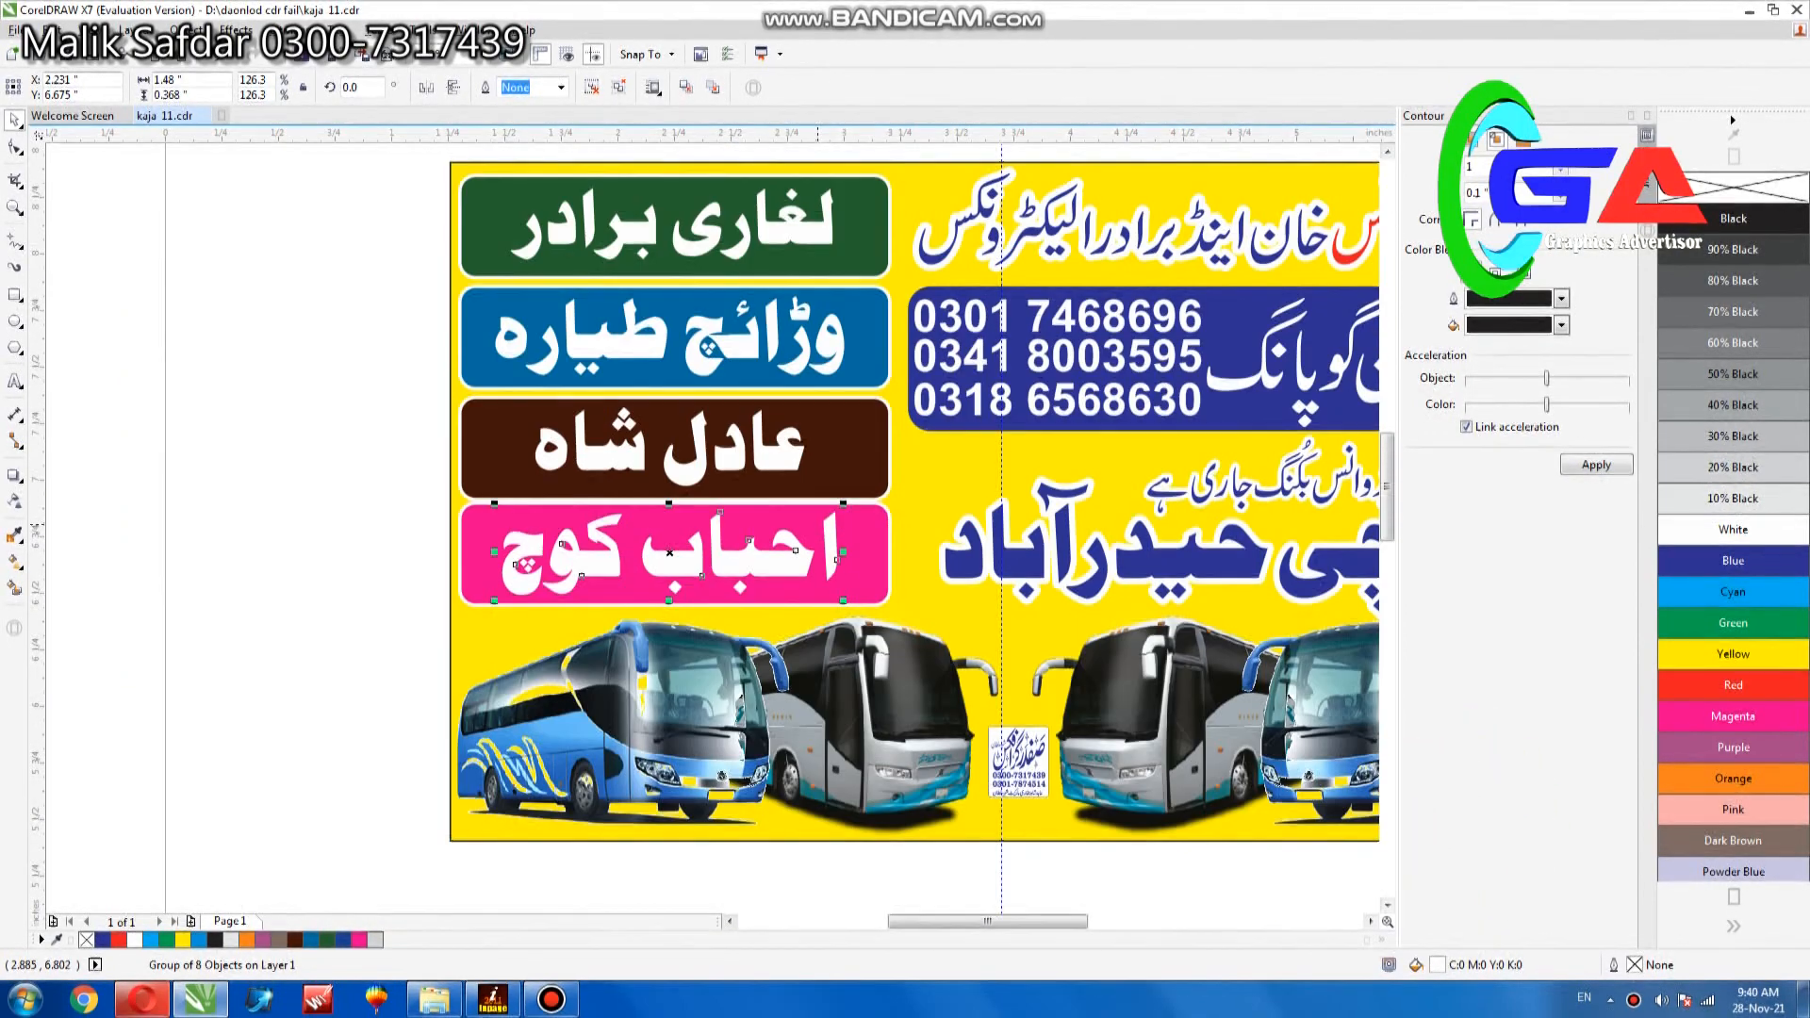
- Enlarge the white lettering on the green panel to about 1.54 by 0.34 inches and shift it slightly down to centre it
{"action": "key", "text": "F2"}
{"action": "left_click", "coordinate": [767, 241]}
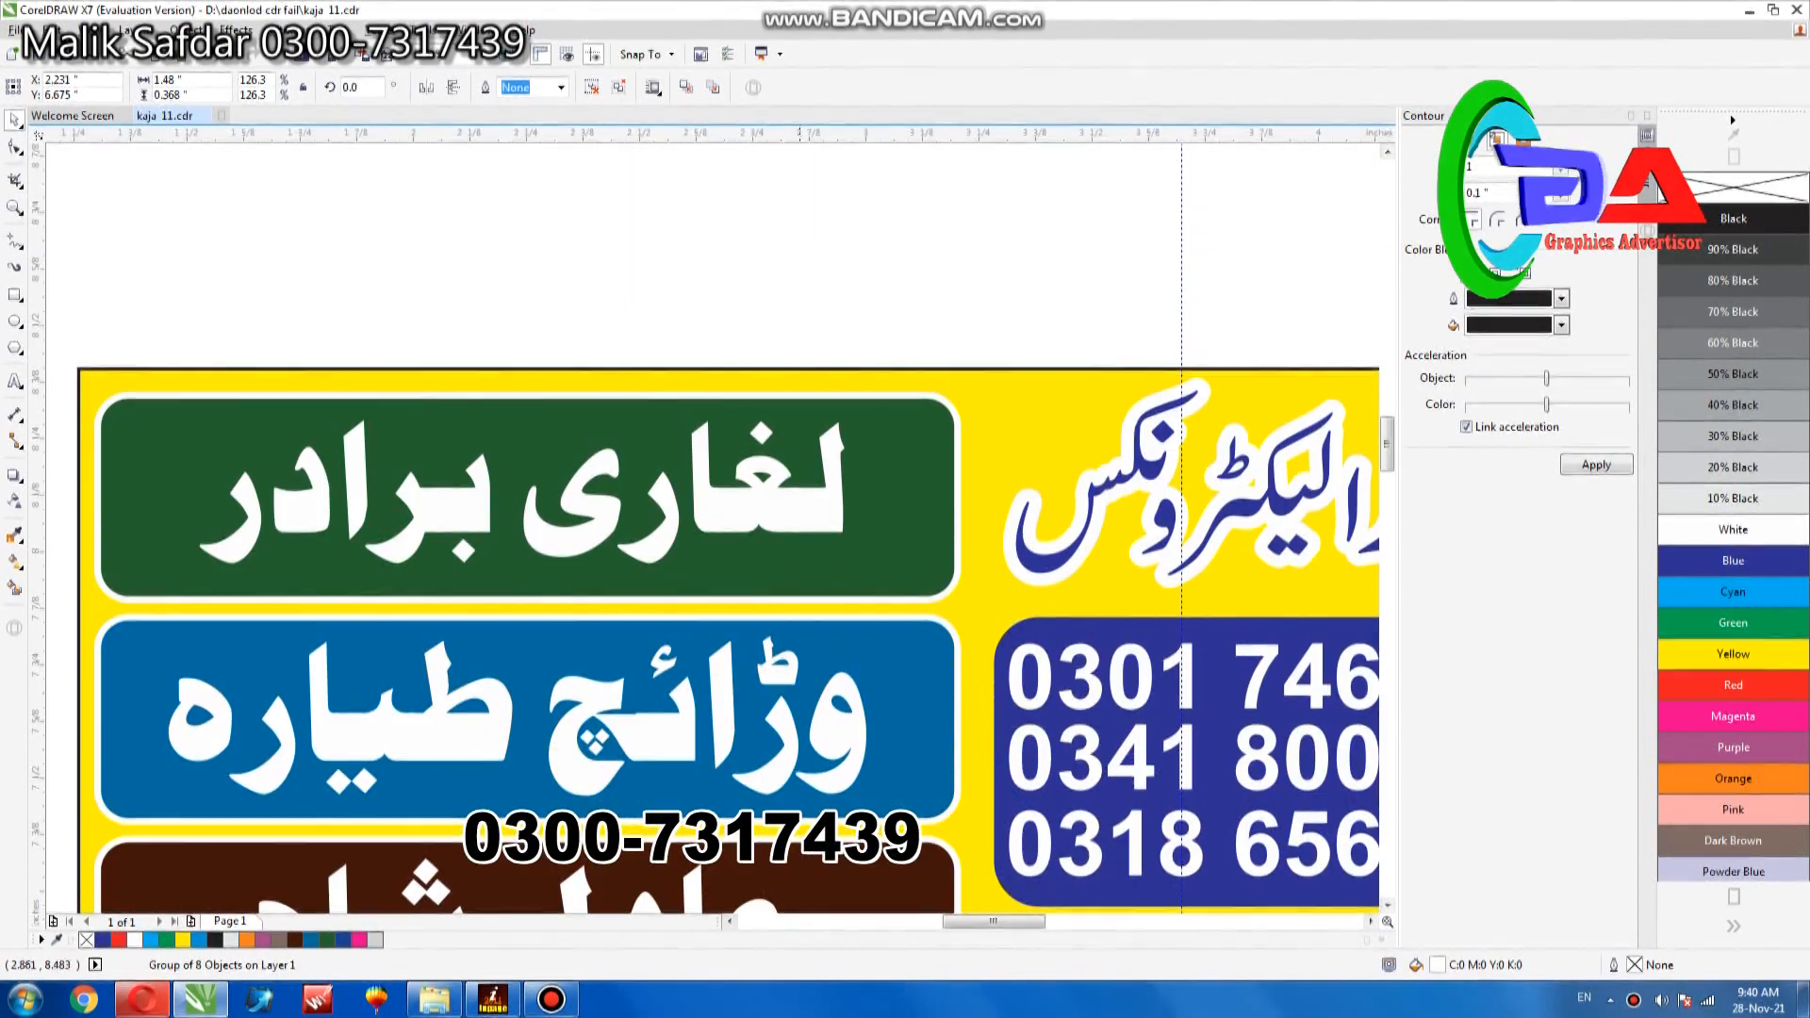
{"action": "left_click", "coordinate": [831, 512]}
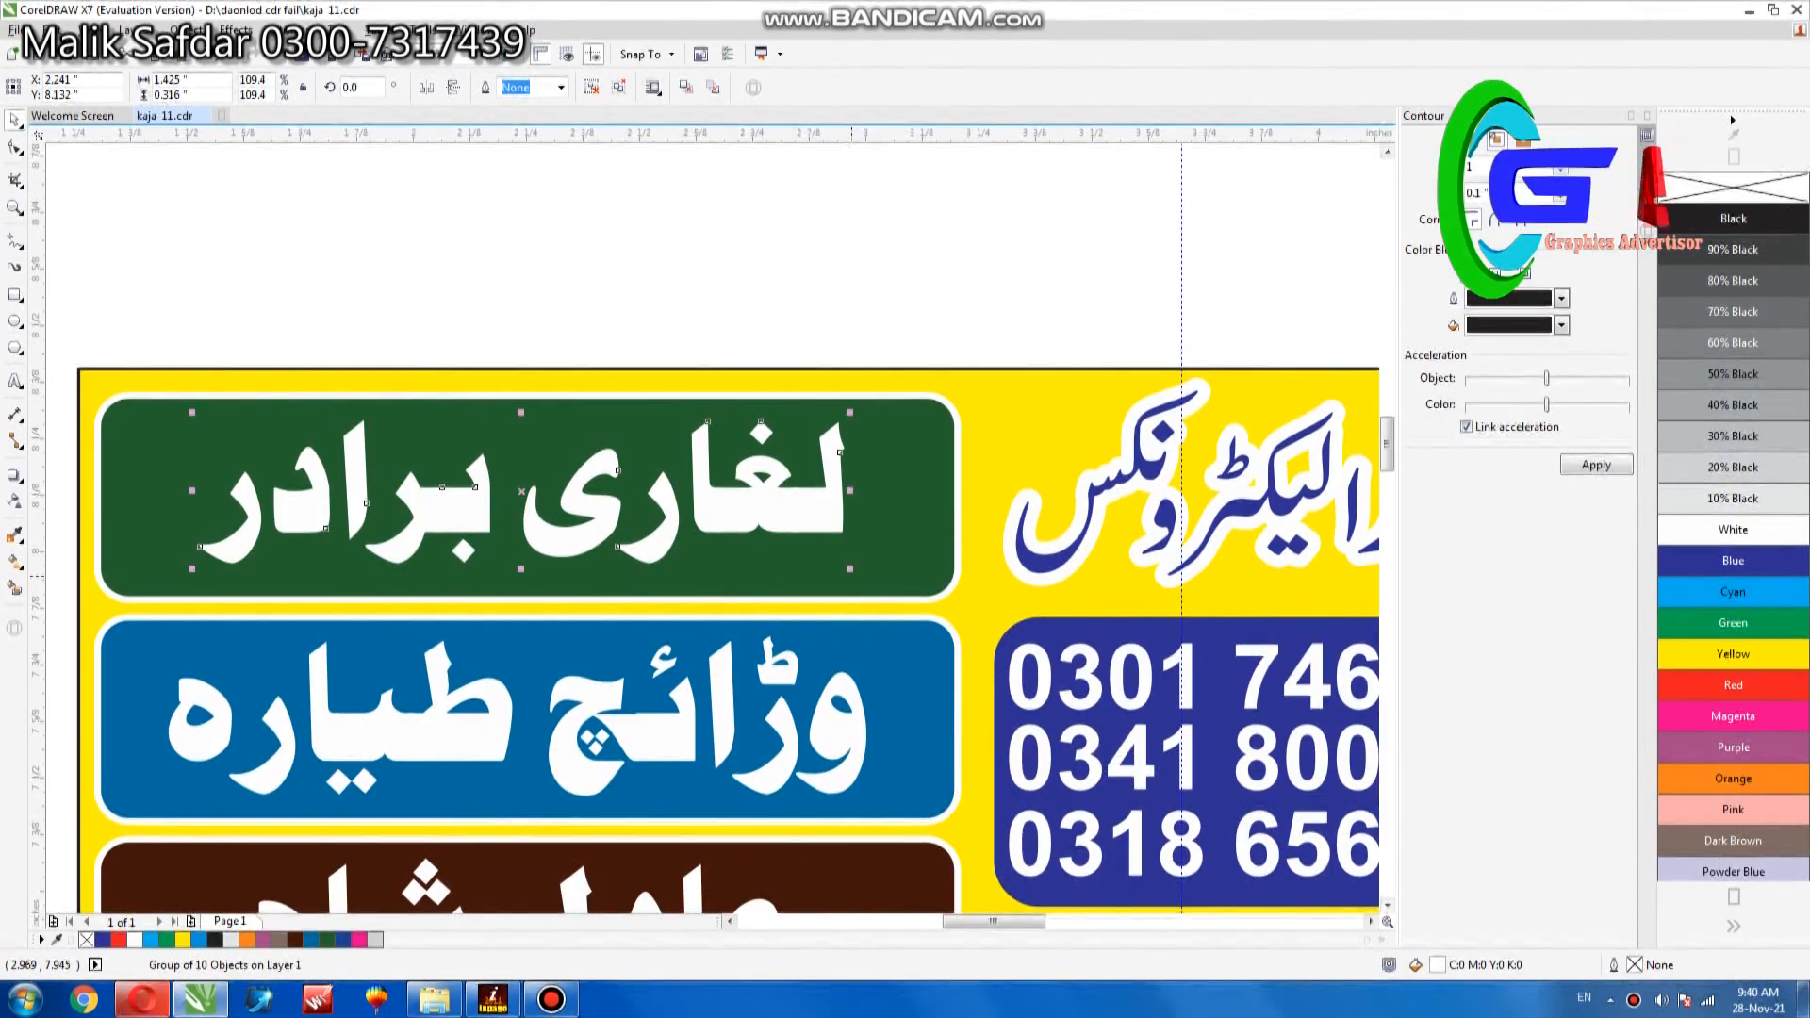
{"action": "left_click_drag", "start_coordinate": [851, 576], "coordinate": [852, 603]}
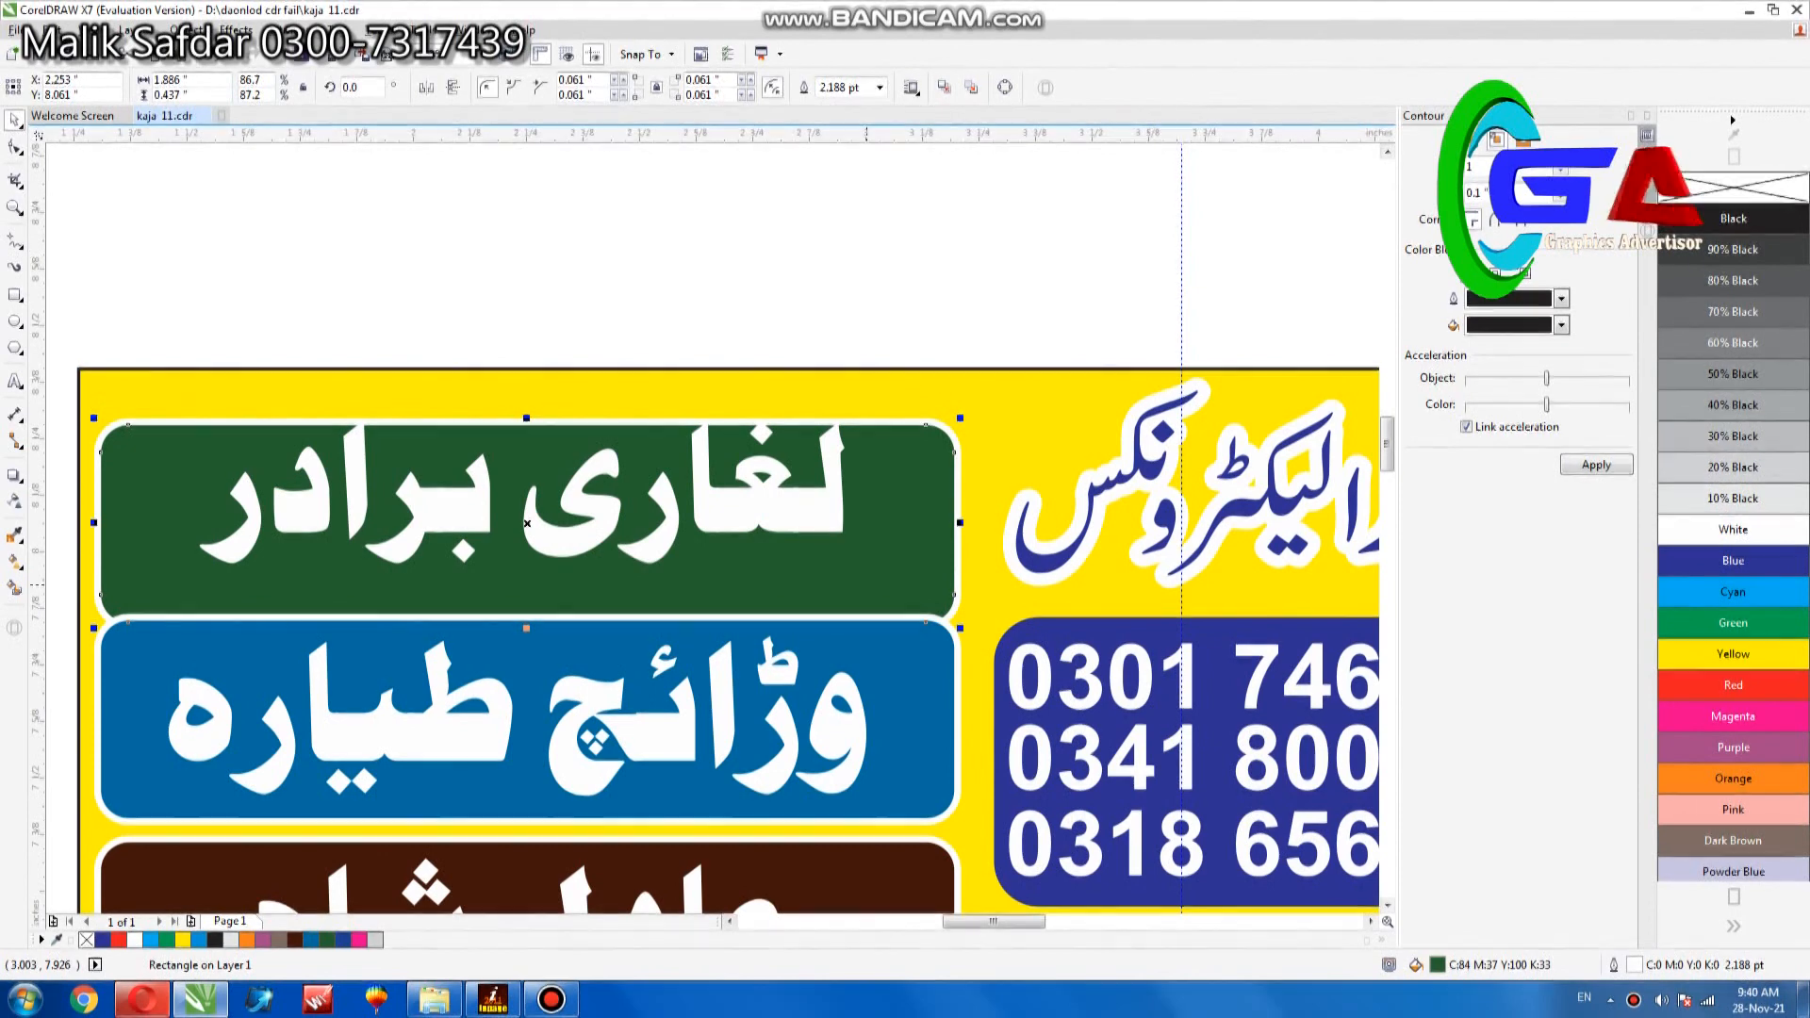
{"action": "key", "text": "ctrl+z"}
{"action": "left_click", "coordinate": [817, 514]}
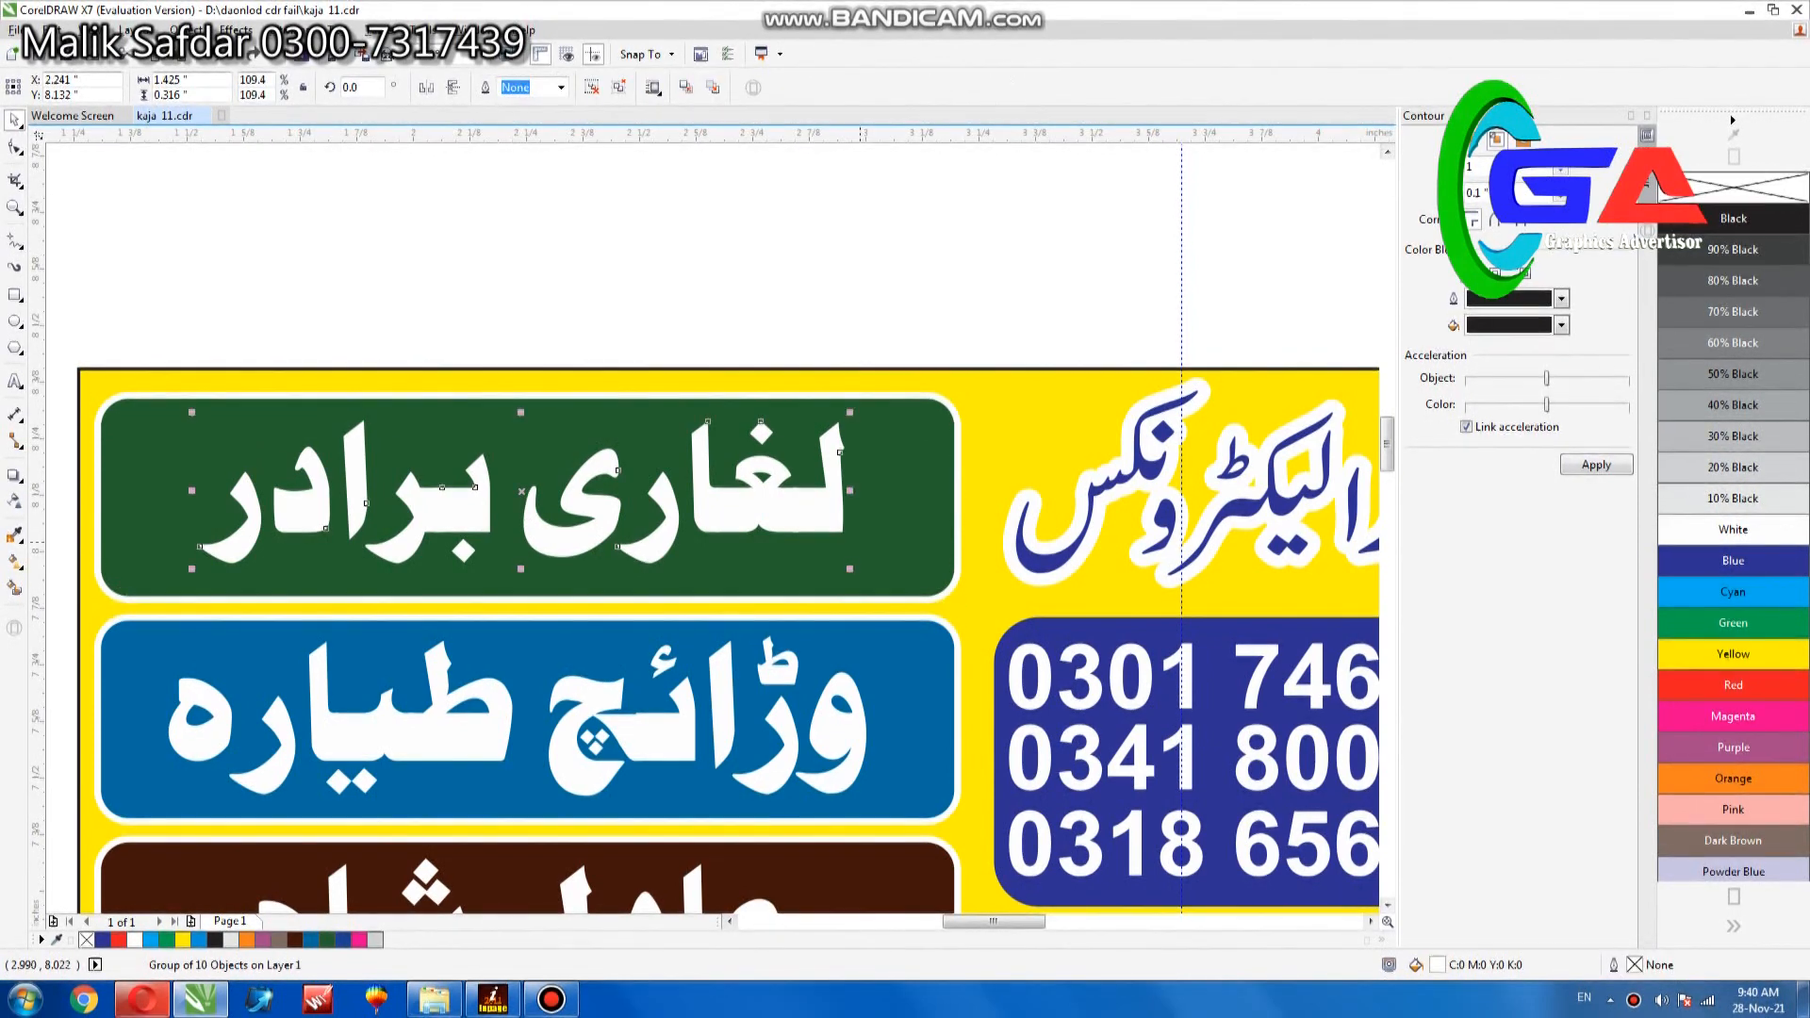
{"action": "left_click_drag", "start_coordinate": [853, 574], "coordinate": [877, 595]}
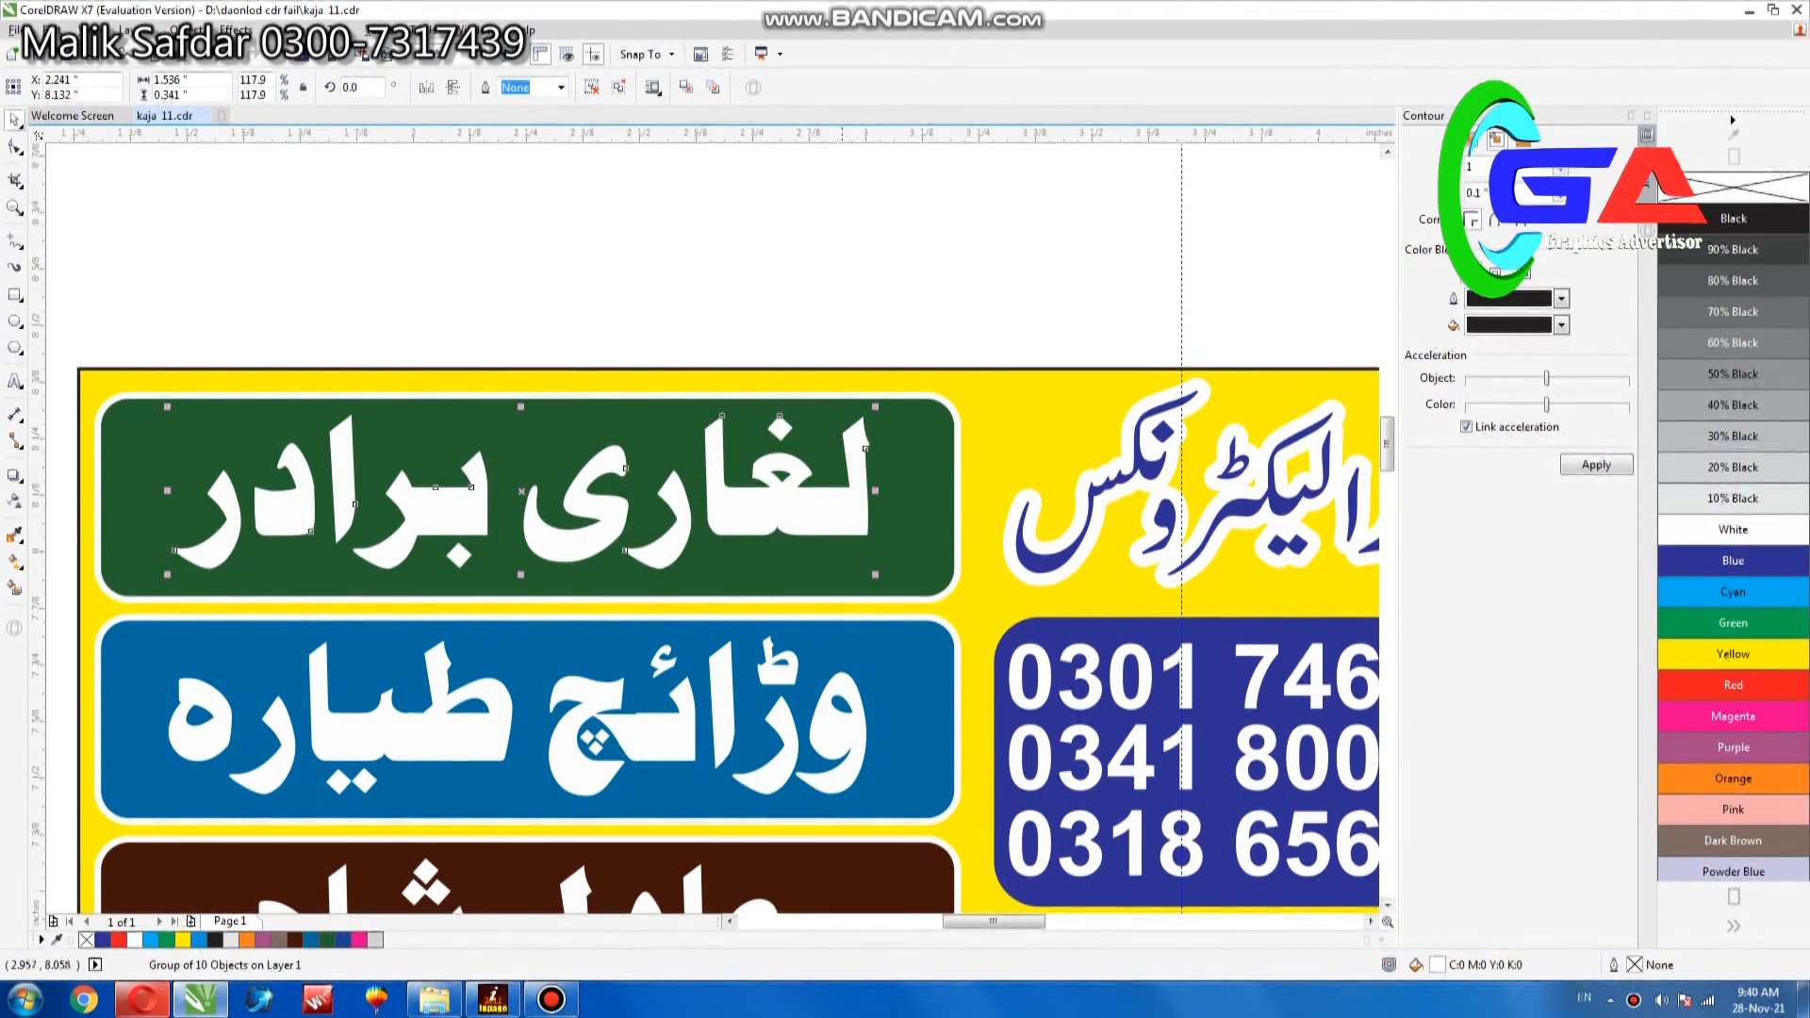
{"action": "left_click_drag", "start_coordinate": [840, 518], "coordinate": [840, 526]}
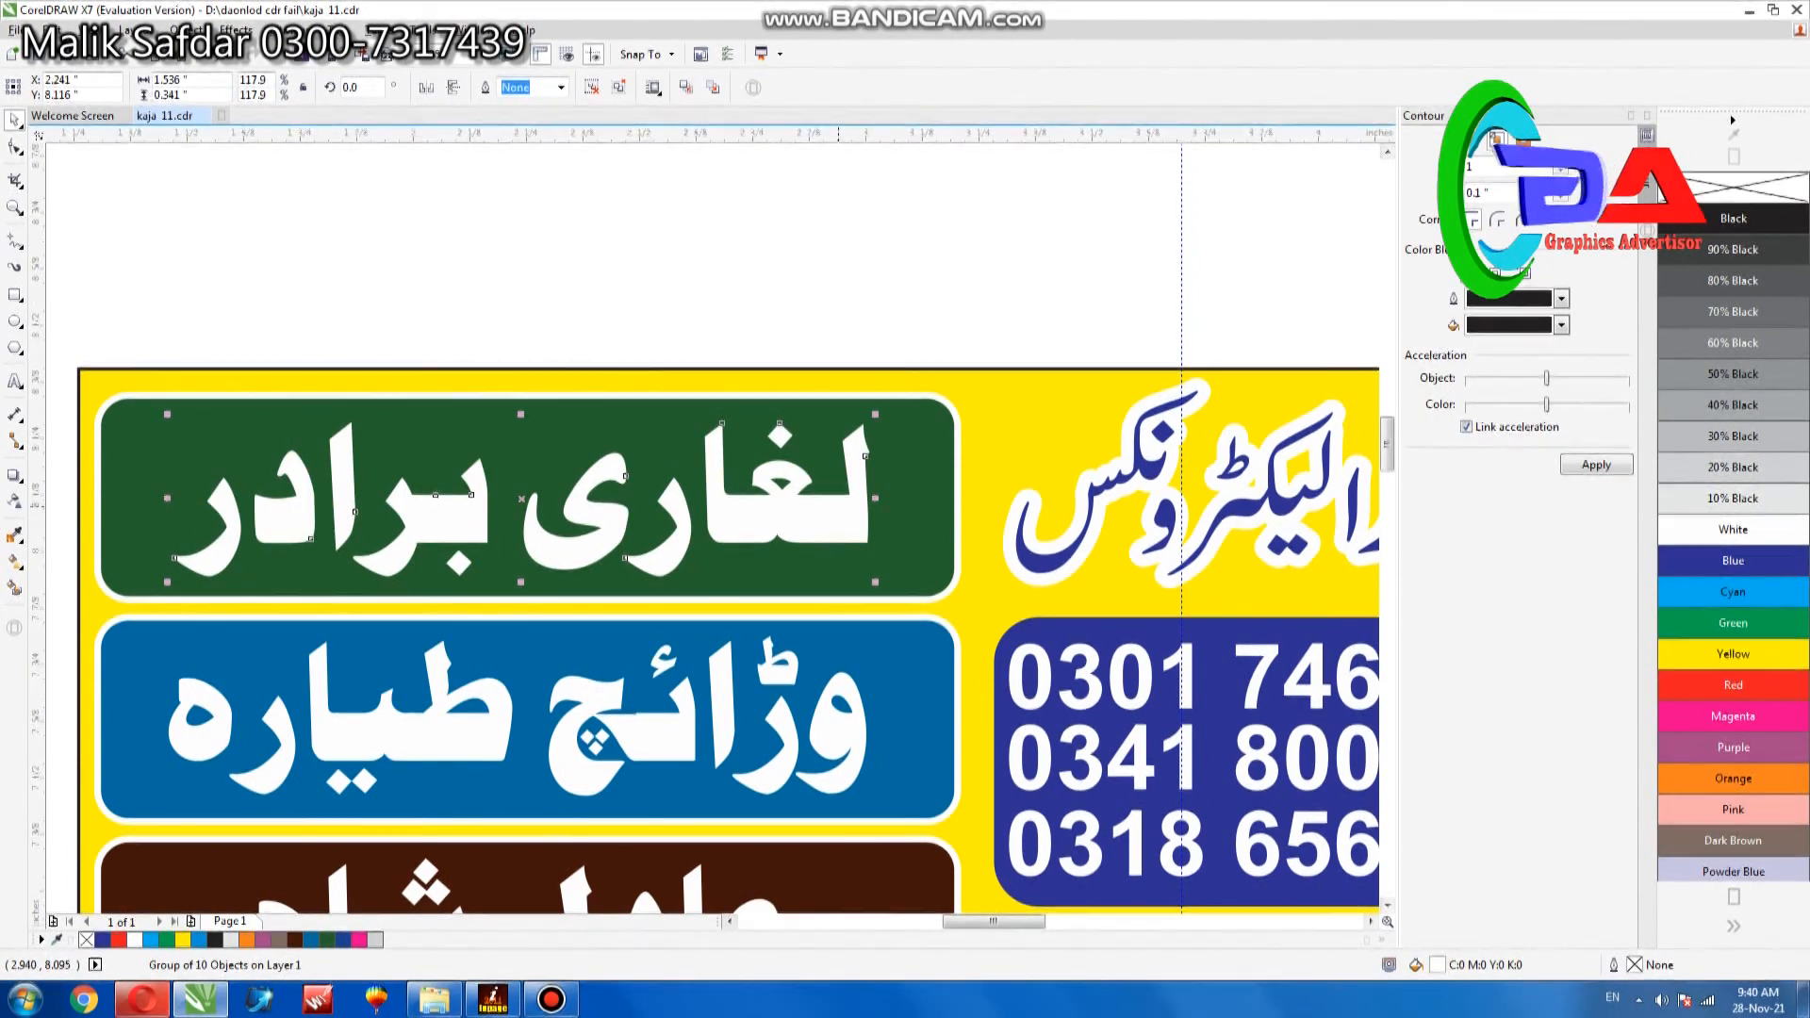
{"action": "scroll", "coordinate": [838, 506], "scroll_direction": "down", "scroll_amount": 1}
{"action": "left_click", "coordinate": [990, 339]}
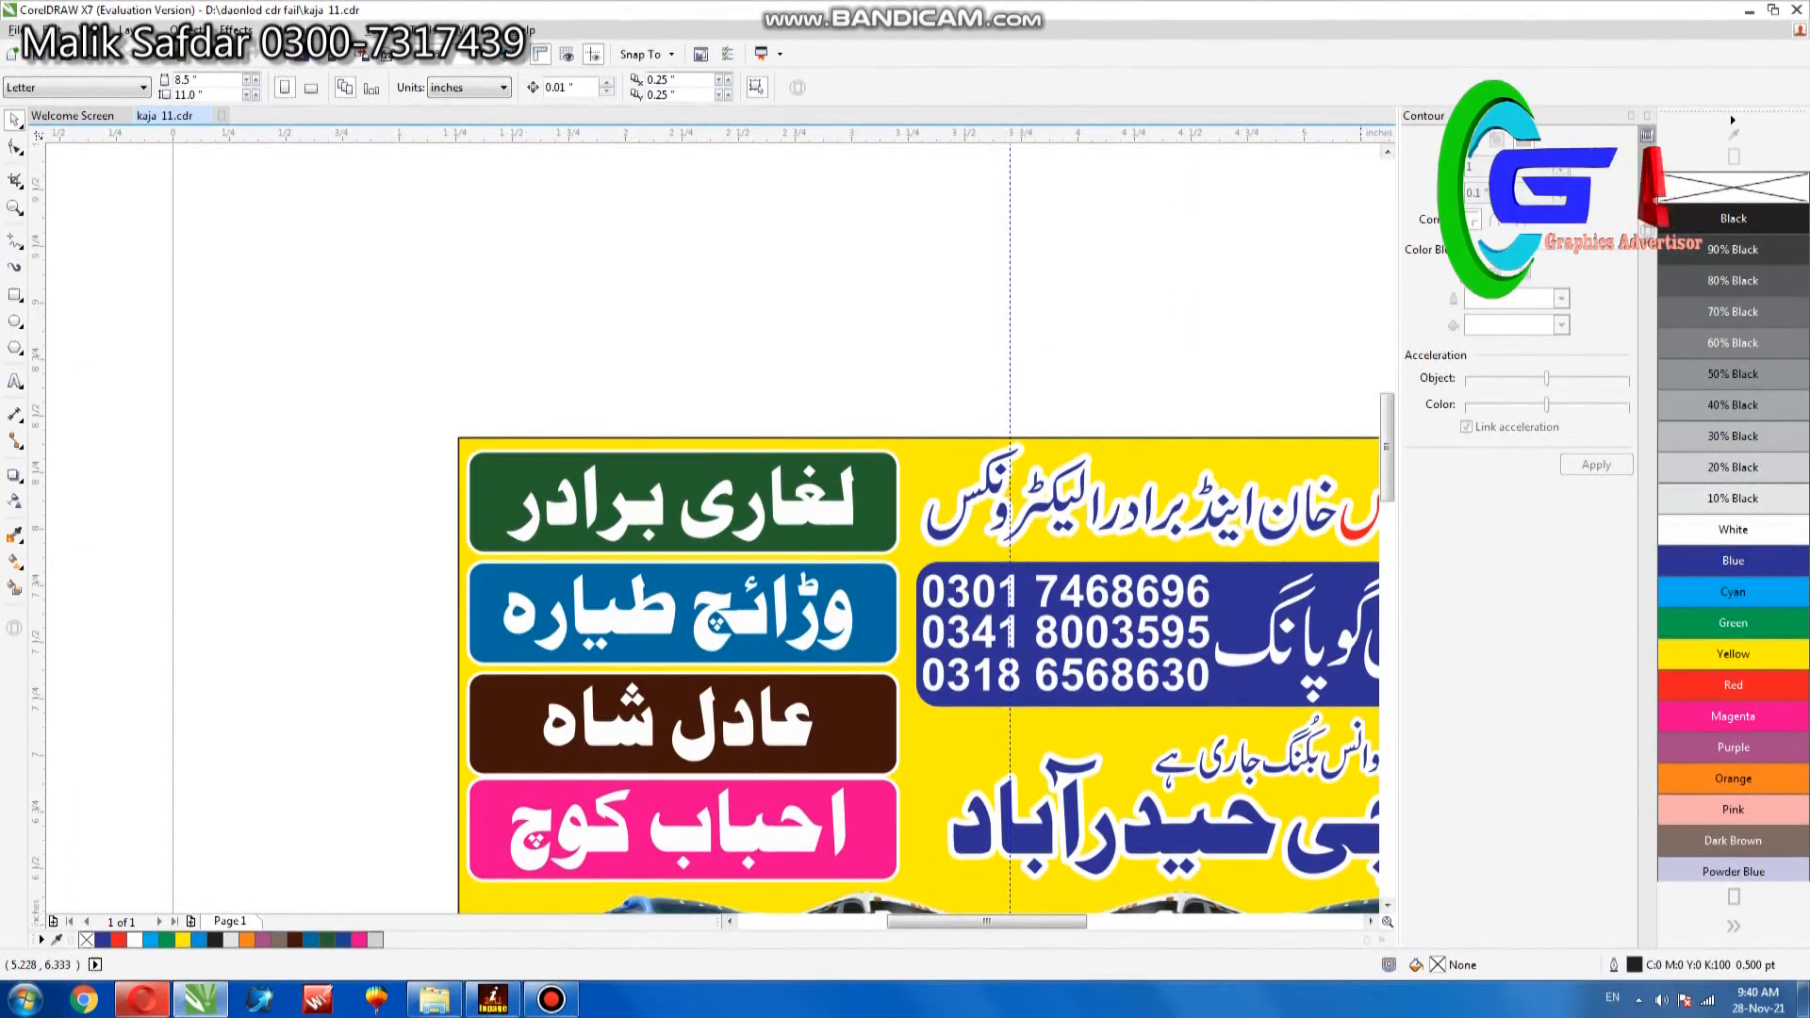
- Select the red words of the left banner's headline and nudge them slightly towards the blue lettering
{"action": "left_click", "coordinate": [1371, 923]}
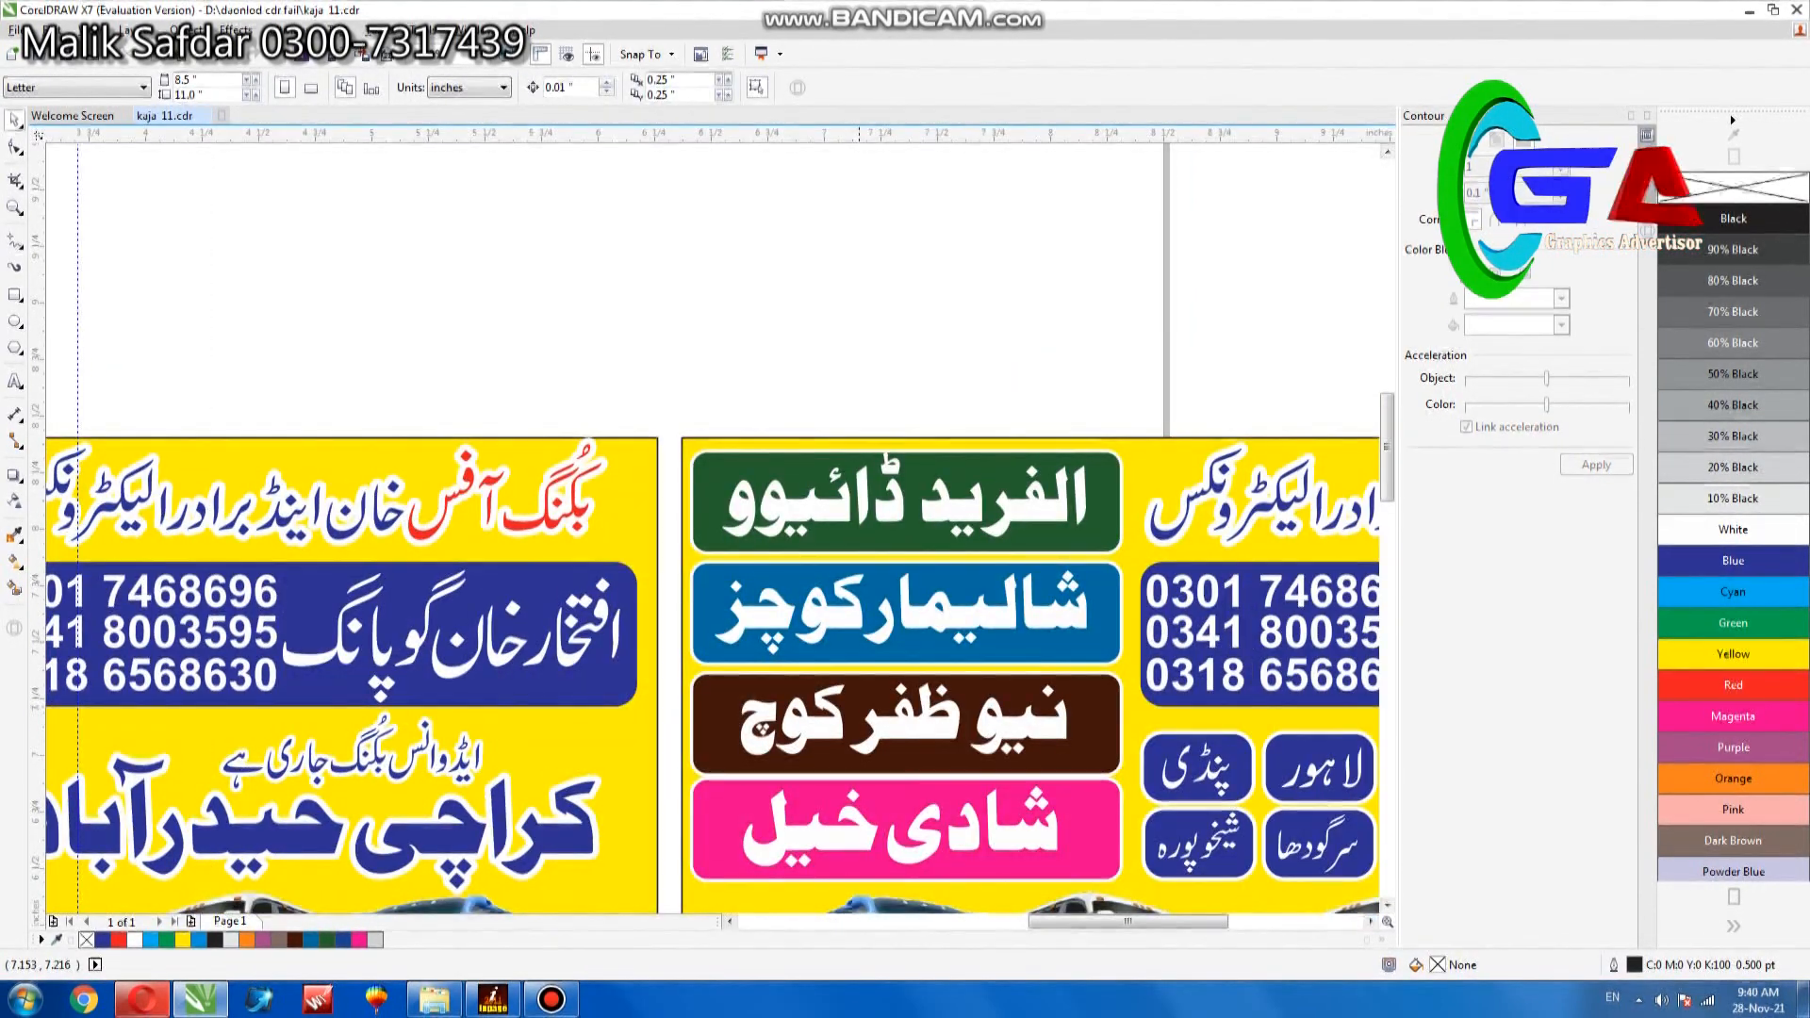
{"action": "key", "text": "F4"}
{"action": "key", "text": "z"}
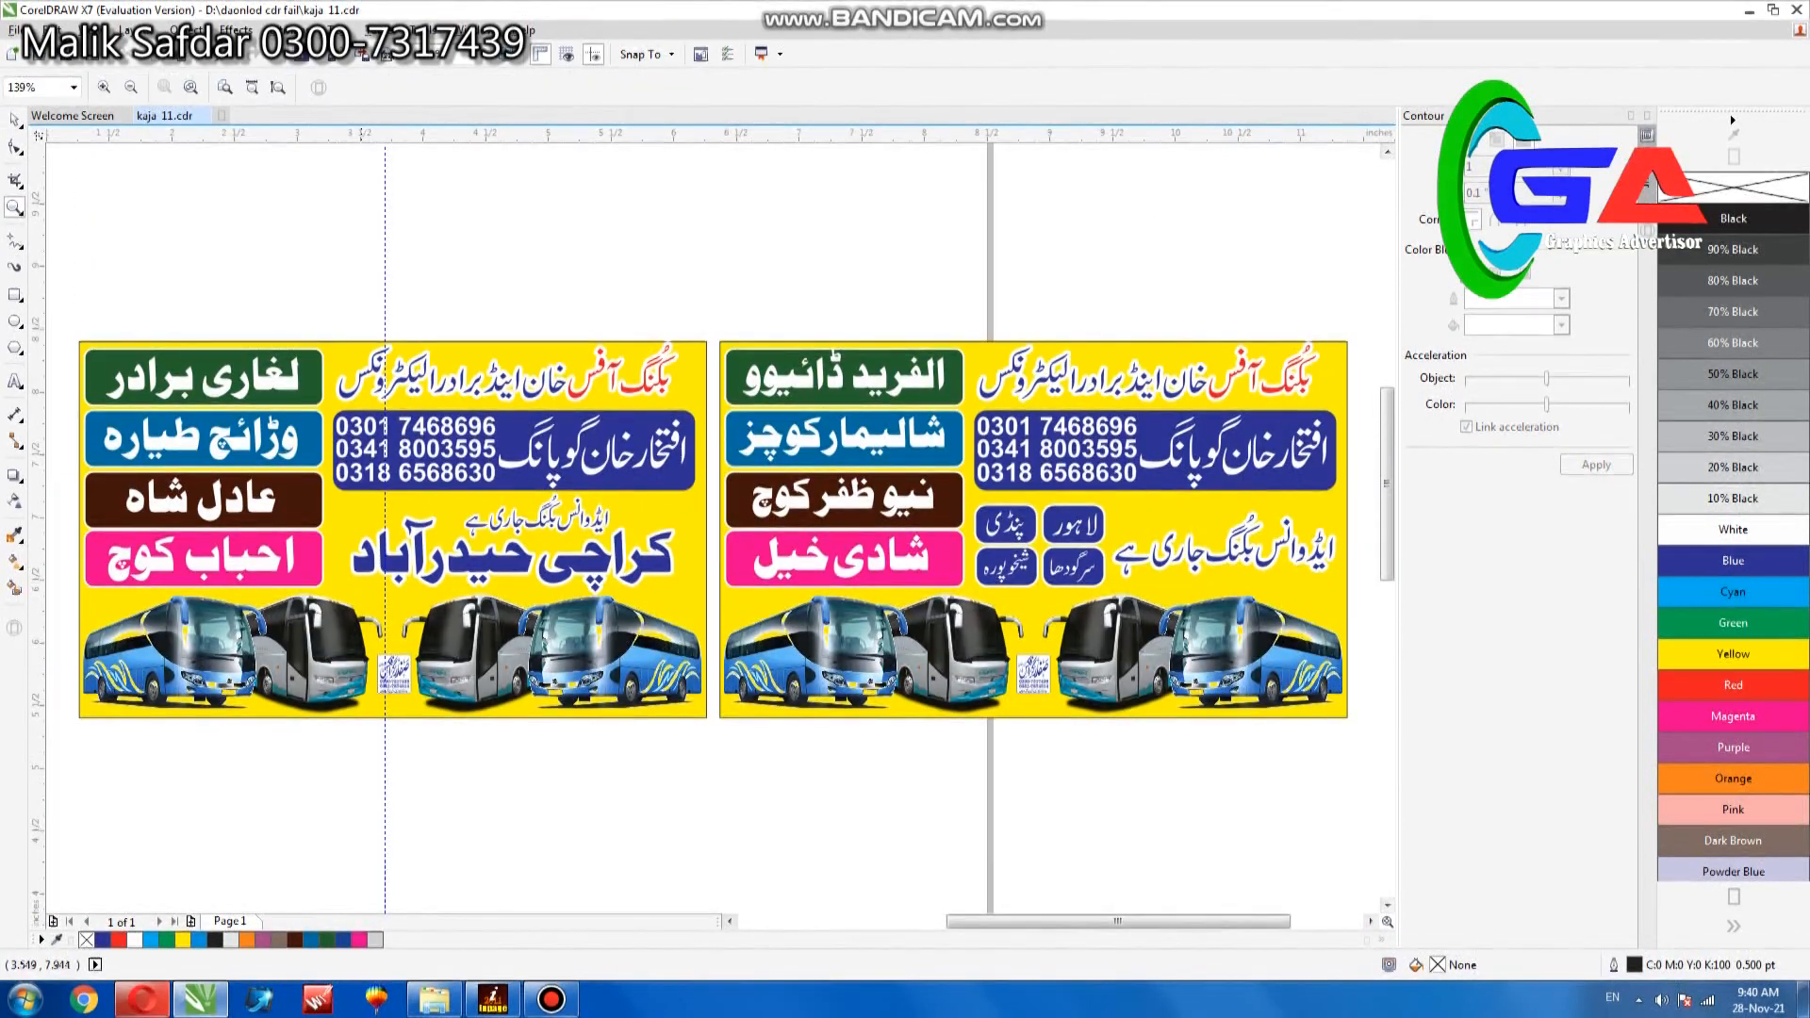
{"action": "left_click_drag", "start_coordinate": [310, 286], "coordinate": [713, 500]}
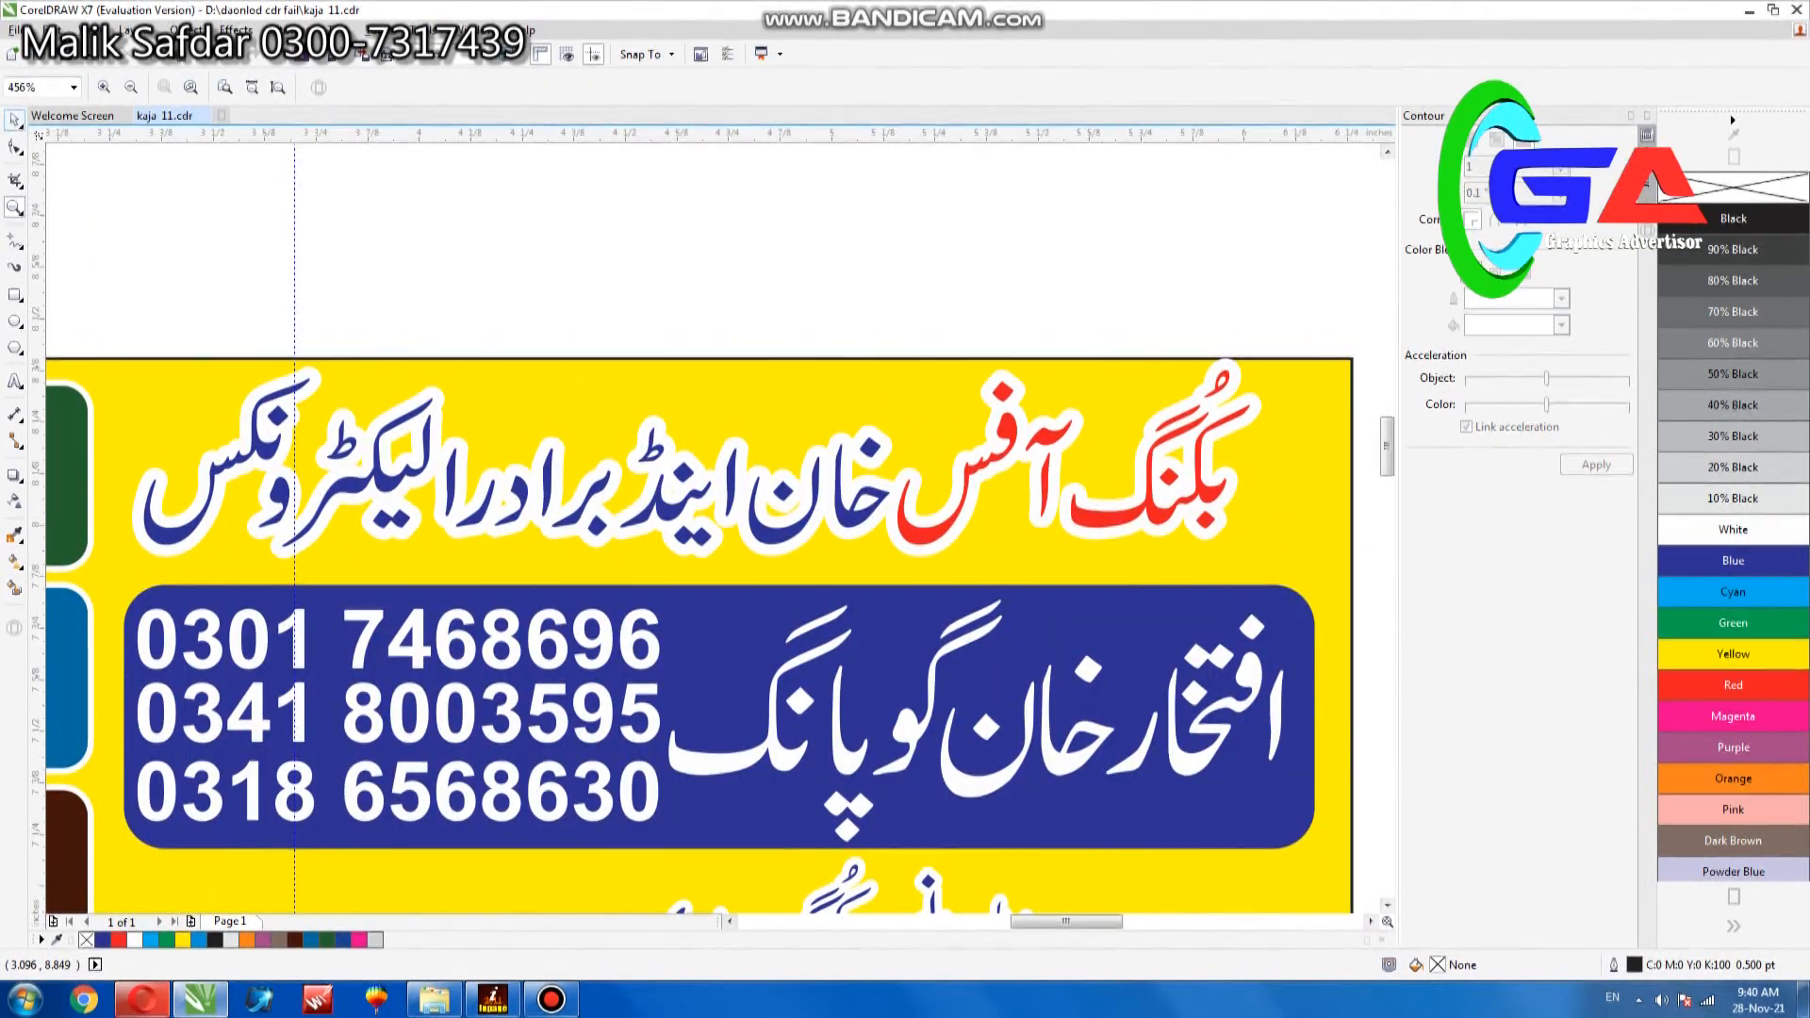
{"action": "left_click", "coordinate": [977, 478]}
{"action": "mouse_move", "coordinate": [1147, 489]}
{"action": "left_mouse_down"}
{"action": "mouse_move", "coordinate": [1150, 508]}
{"action": "mouse_move", "coordinate": [1143, 492]}
{"action": "left_mouse_up"}
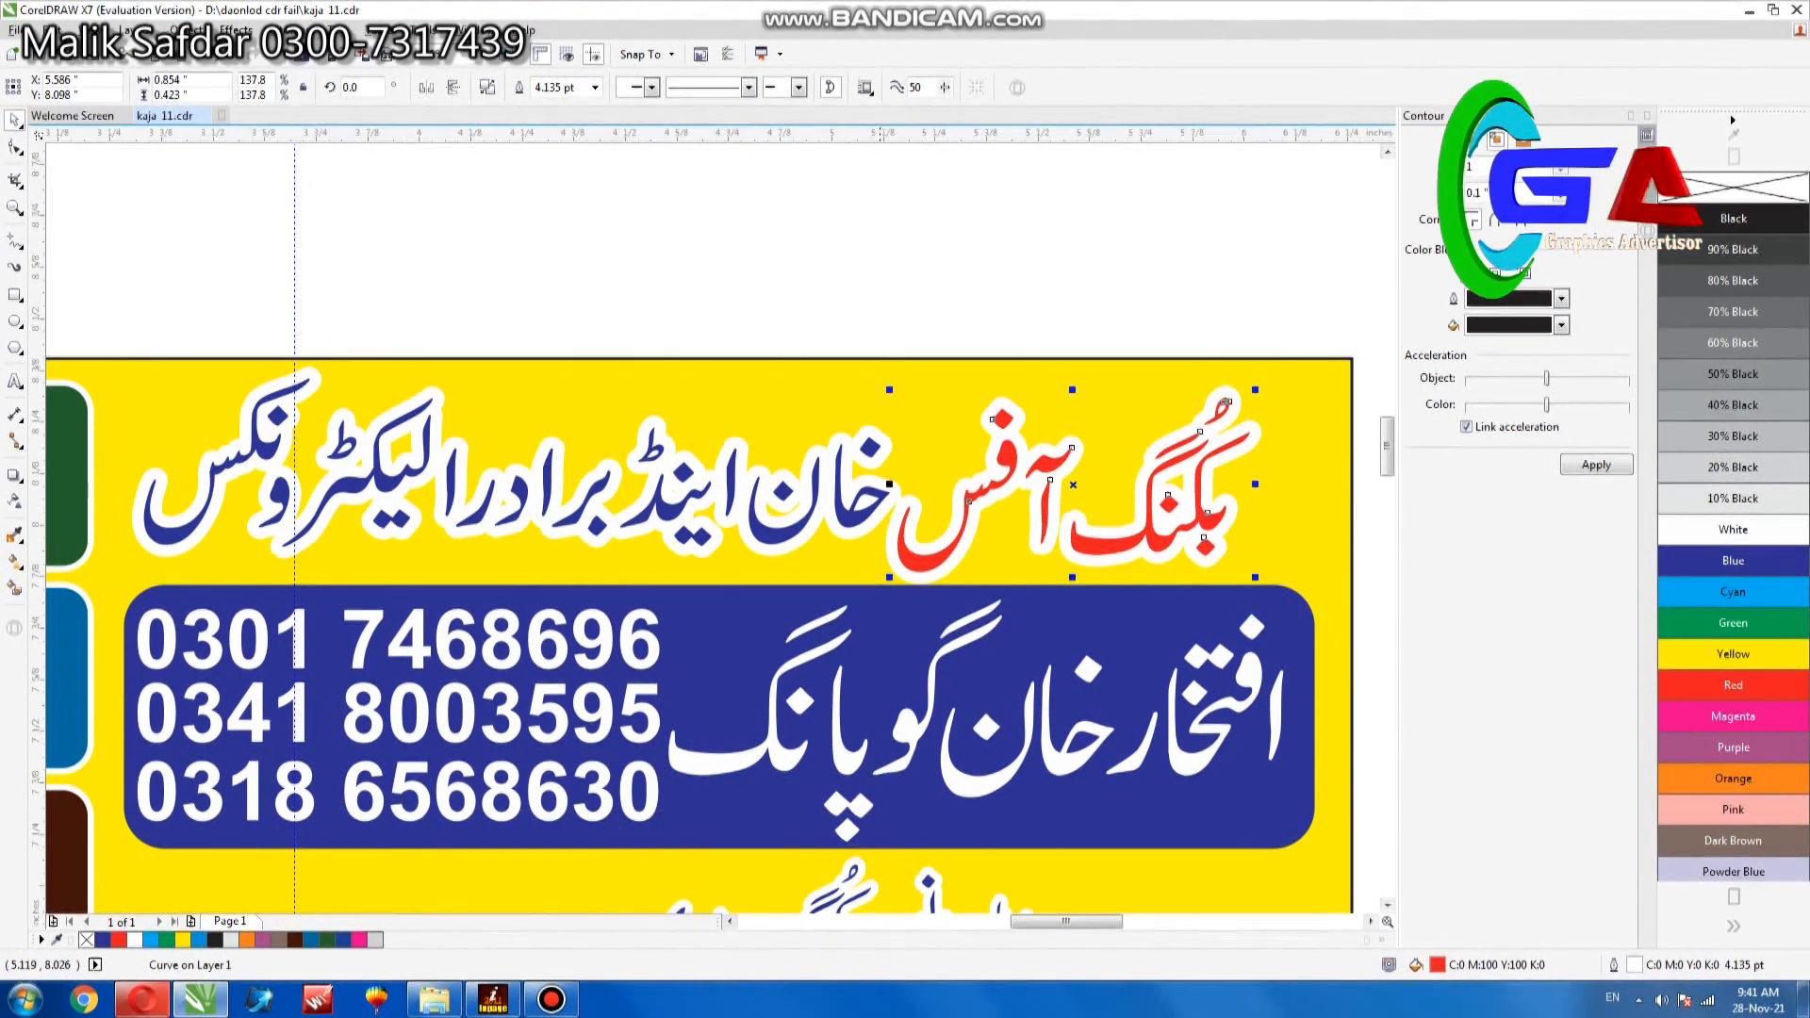